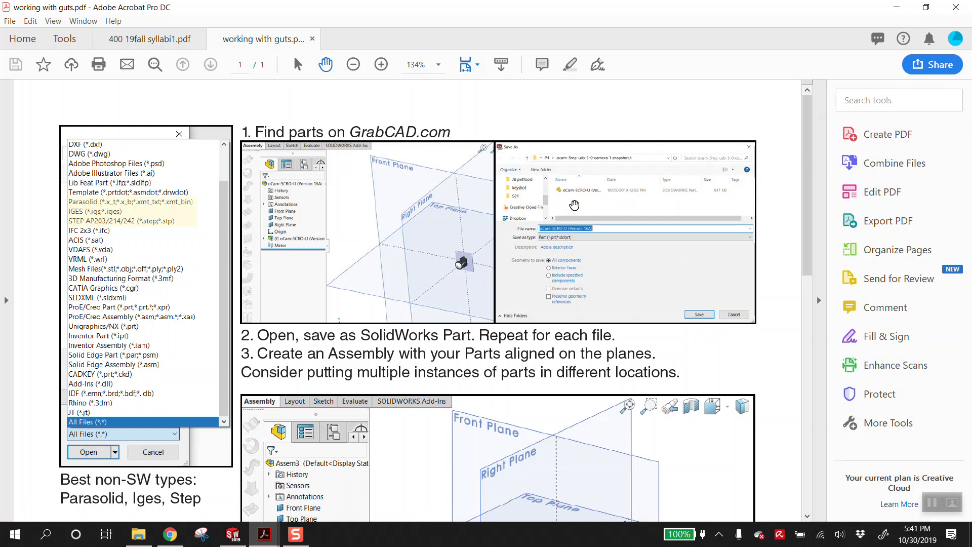
- Switch to the GrabCAD library in Chrome and browse the popular models
left_click_drag(809, 144, 813, 124)
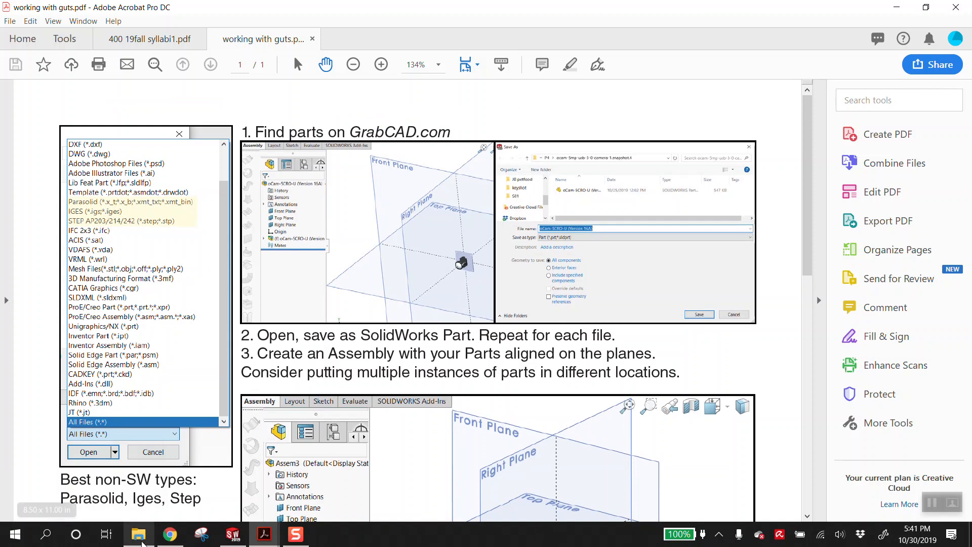
mouse_move(169, 538)
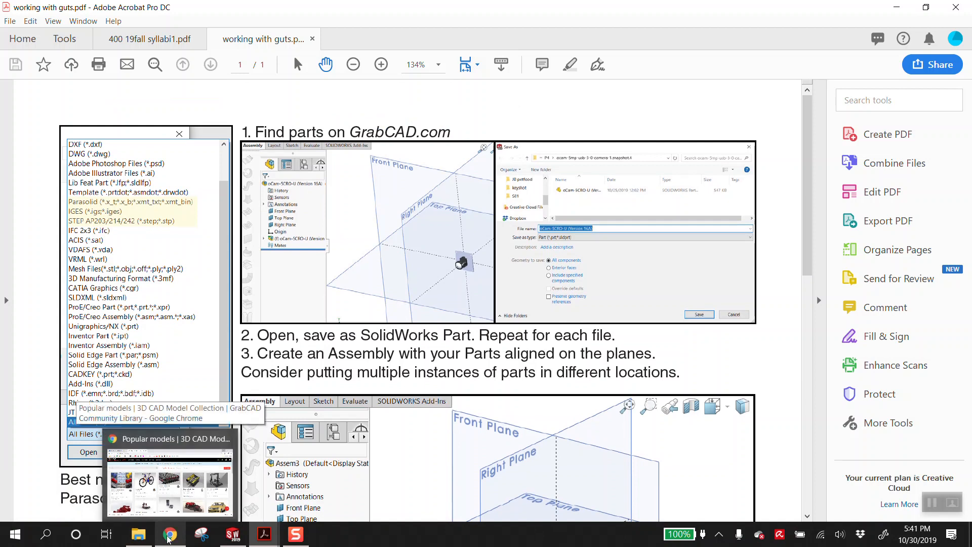
left_click(170, 481)
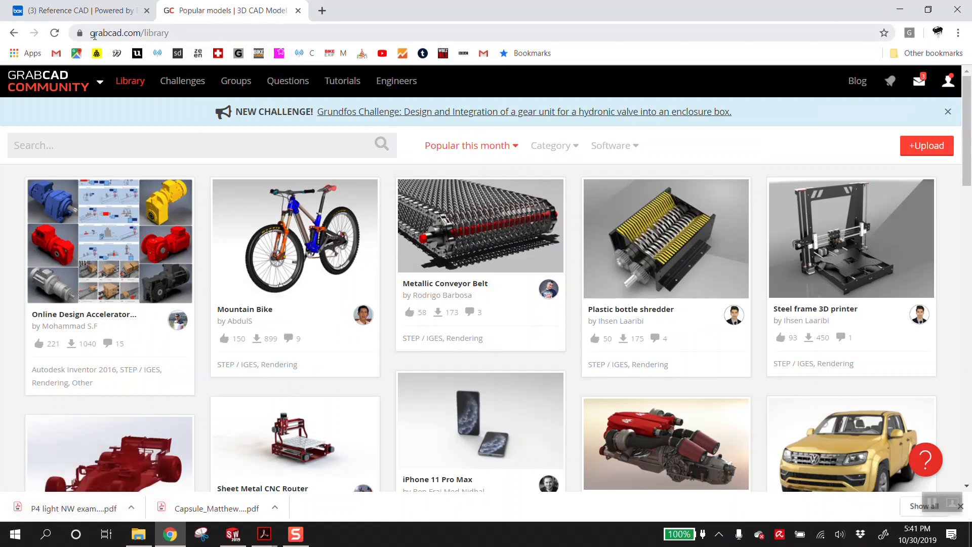
scroll(479, 256, "down", 6)
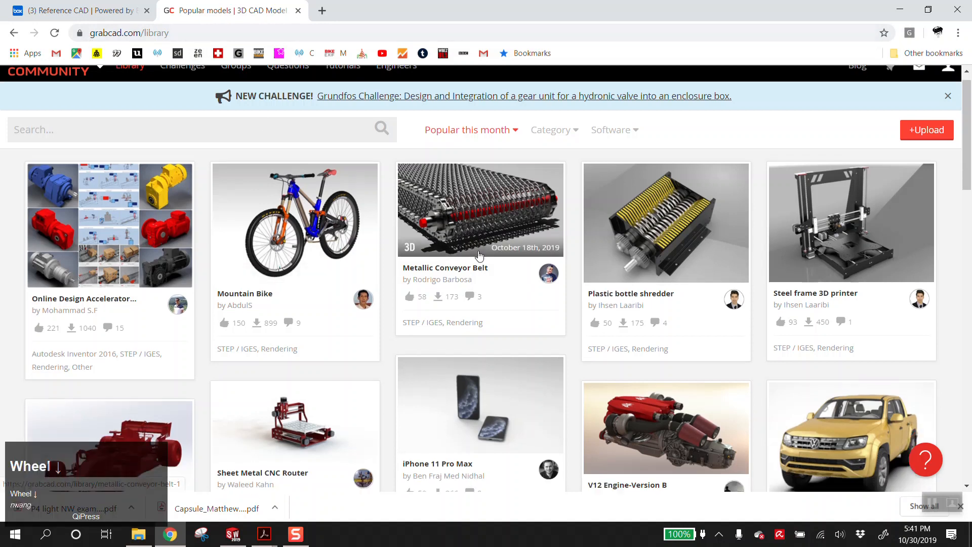
scroll(479, 257, "down", 6)
scroll(331, 202, "up", 12)
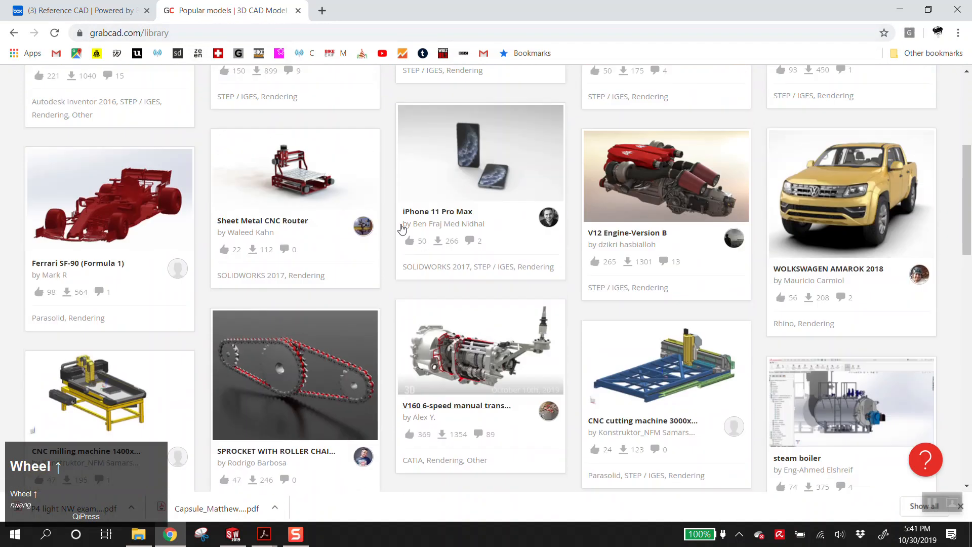
- Search the GrabCAD library for "screen"
left_click(252, 150)
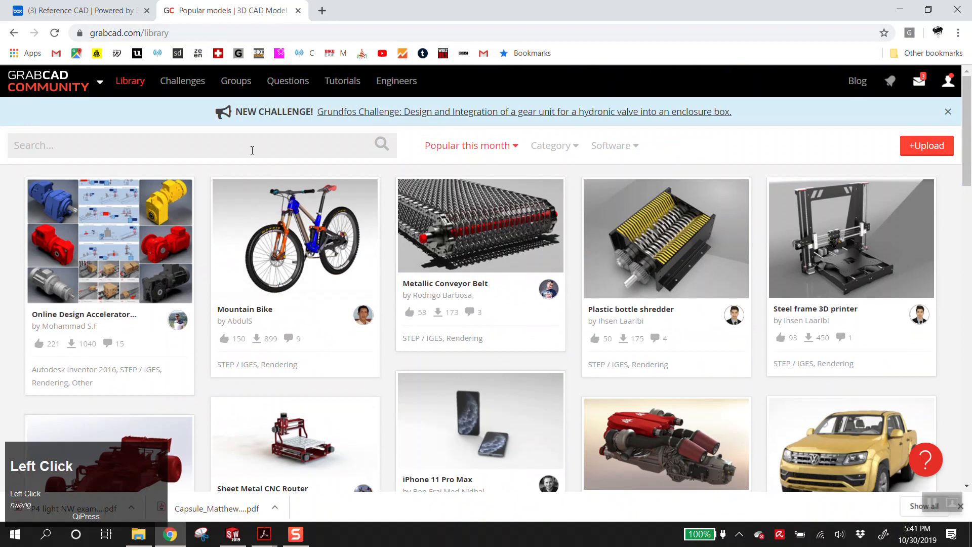
type("screen")
key("Return")
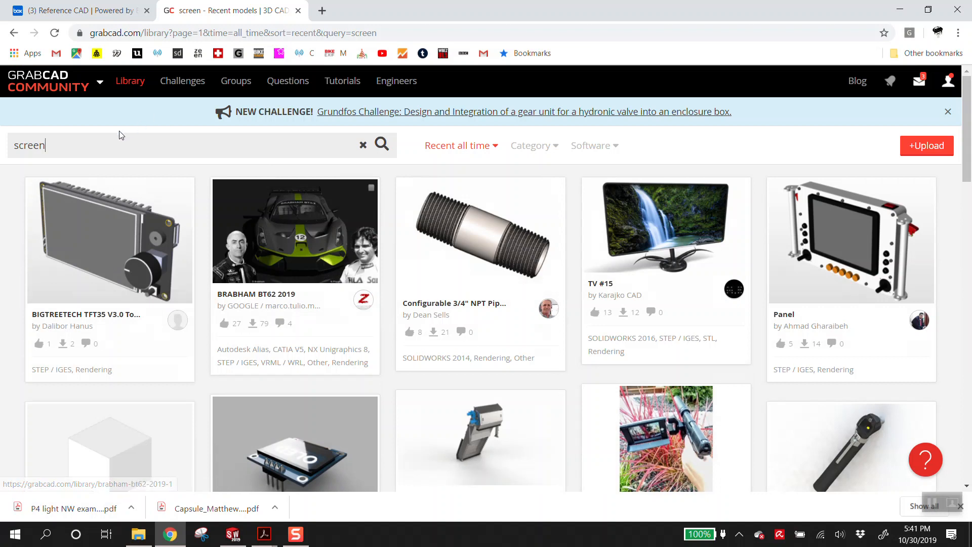
- Search the library for "speaker" instead and open the Speaker Jensen MOD 5" model page
double_click(129, 144)
type("speaker")
key("Return")
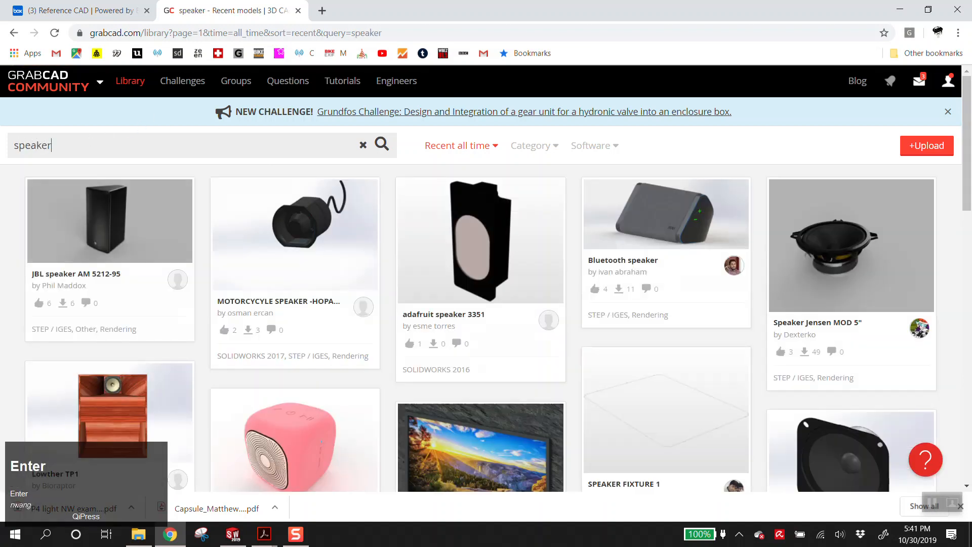
left_click(849, 247)
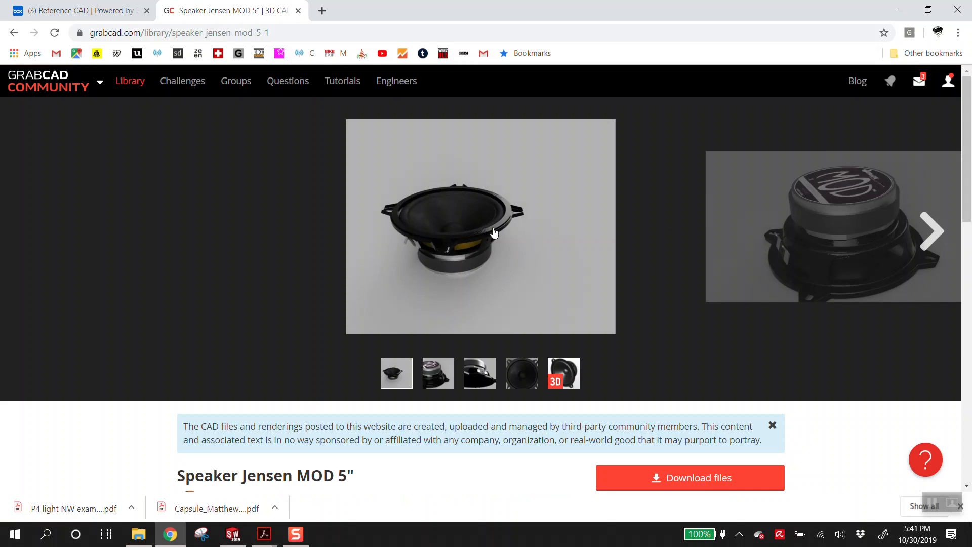
- Examine the file list of the Speaker Jensen MOD 5" model for the available file formats
scroll(516, 303, "down", 9)
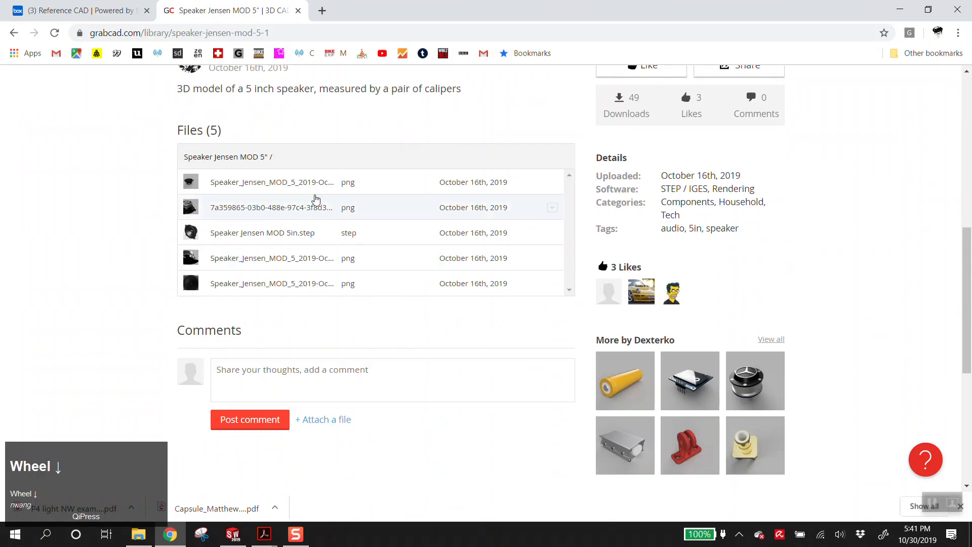
left_click(571, 290)
scroll(377, 282, "up", 1)
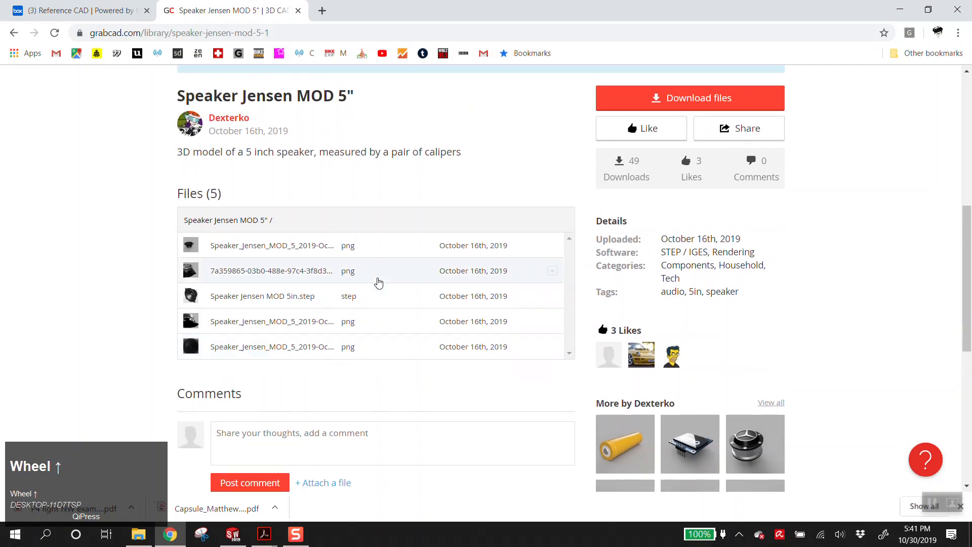
scroll(378, 282, "up", 1)
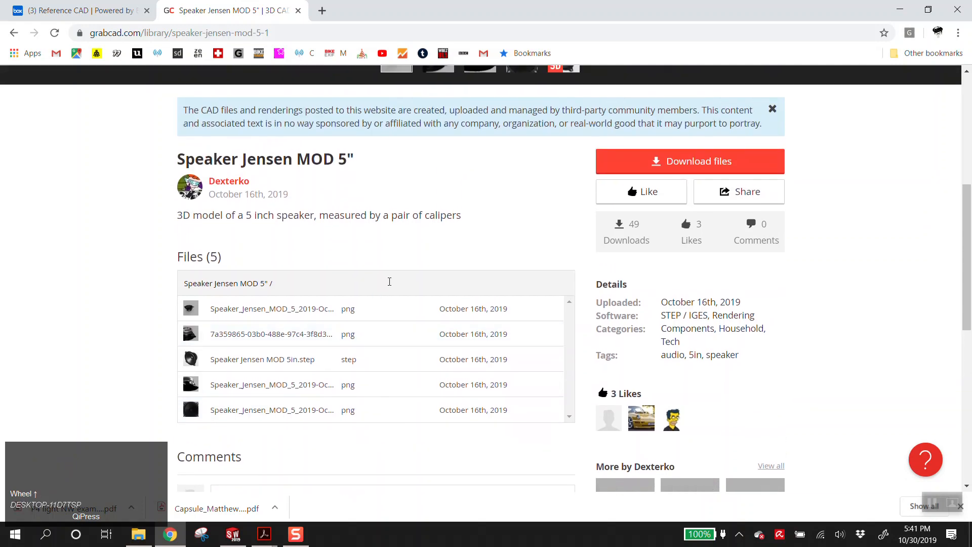
scroll(389, 281, "down", 1)
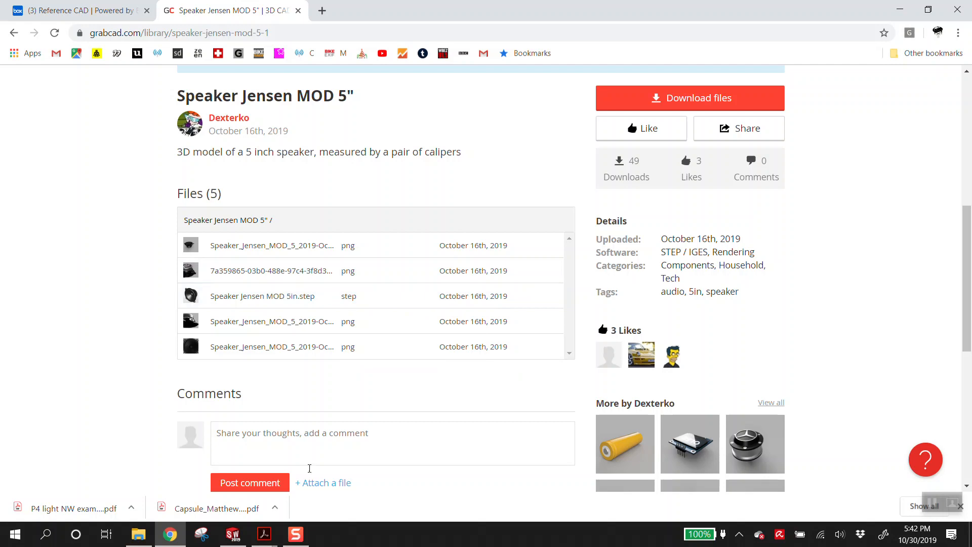
- Check the recommended non-SolidWorks file types in the working with guts PDF in Acrobat, then return to the speaker page in Chrome
left_click(264, 534)
left_click(315, 484)
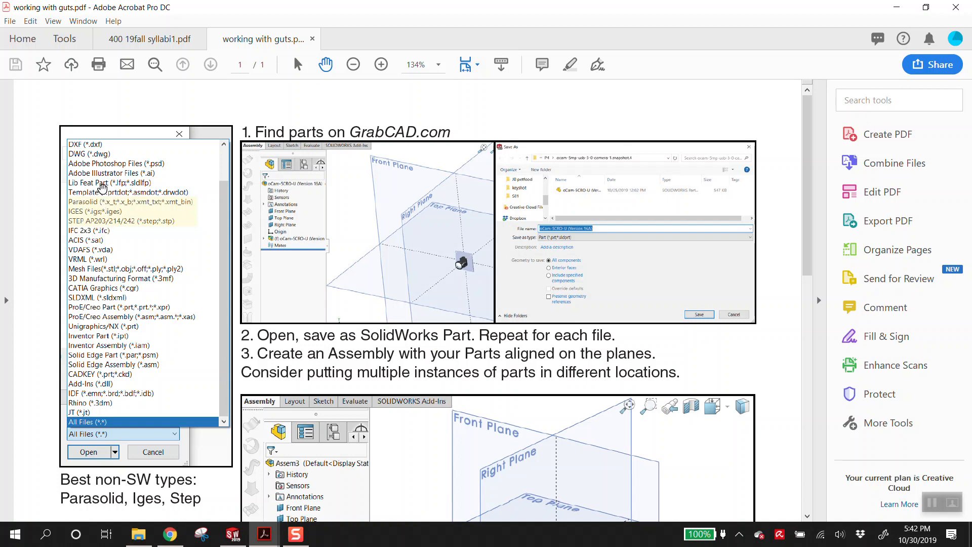
left_click(169, 535)
scroll(226, 86, "up", 7)
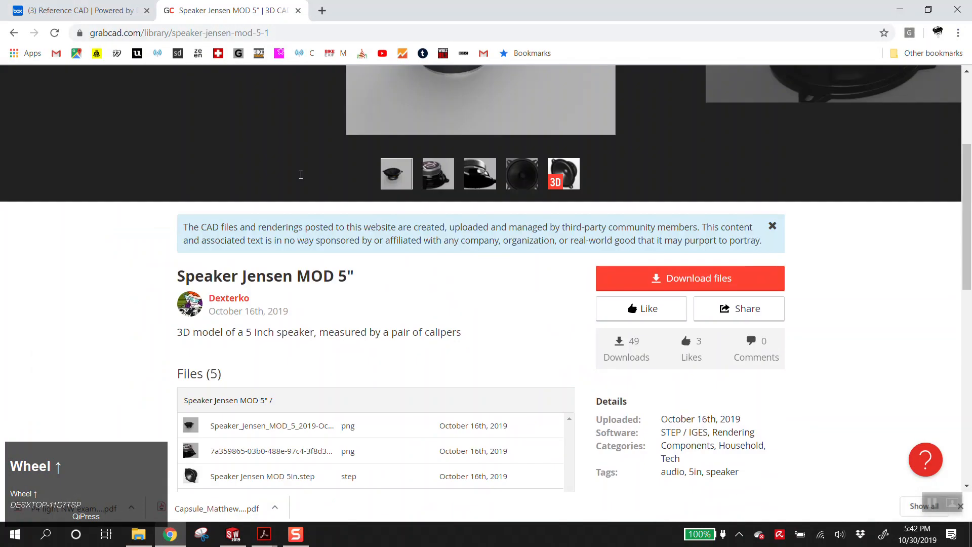
left_click(900, 10)
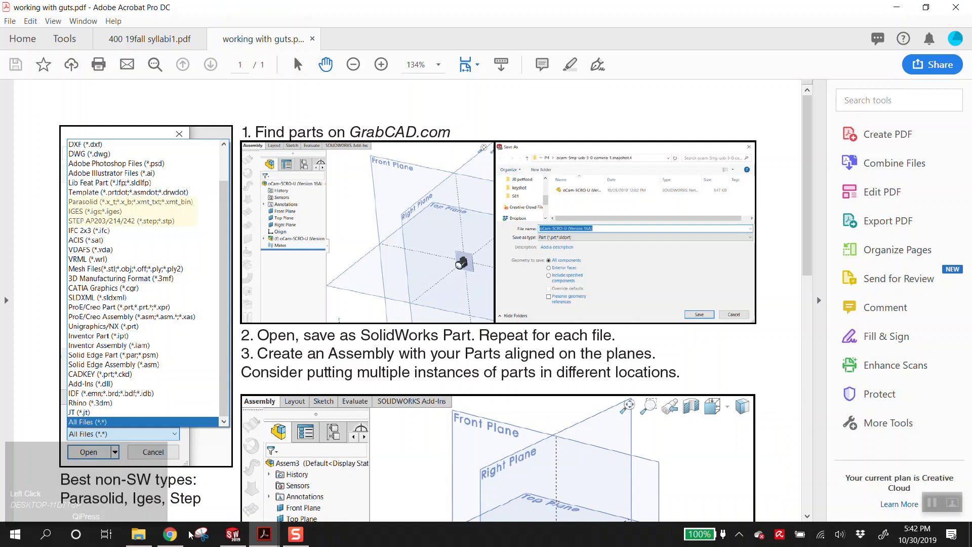
left_click(169, 537)
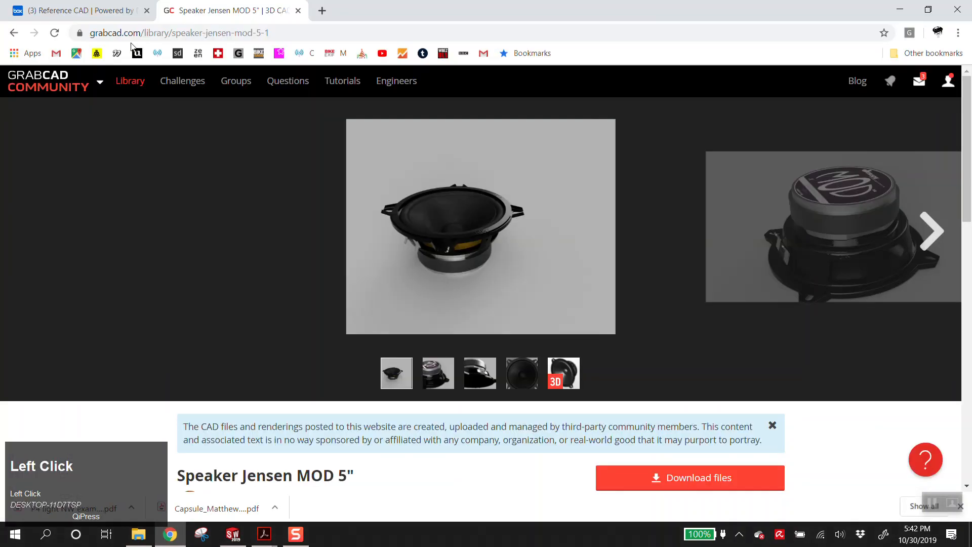
- Go to the Box site and open the Camera Components folder inside Project 4
left_click(91, 10)
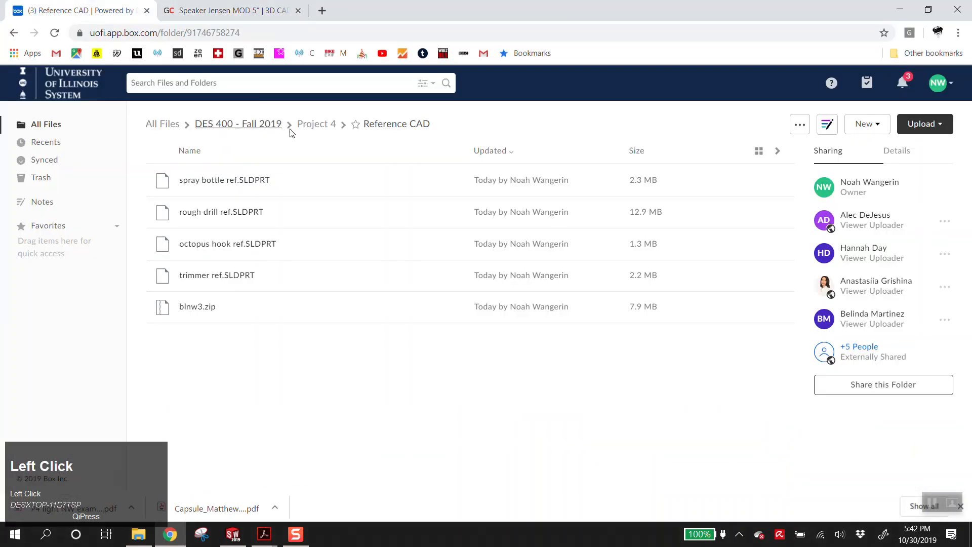
left_click(324, 125)
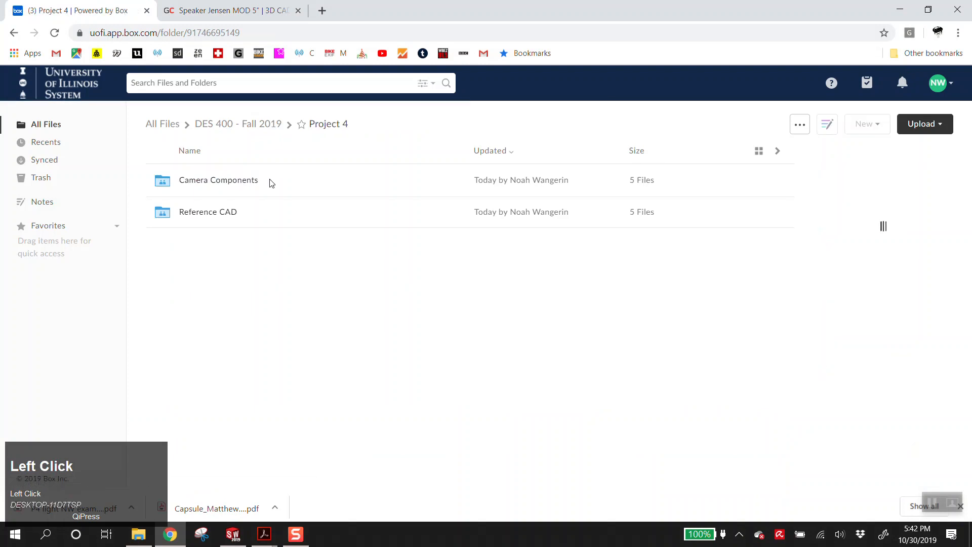
left_click(228, 185)
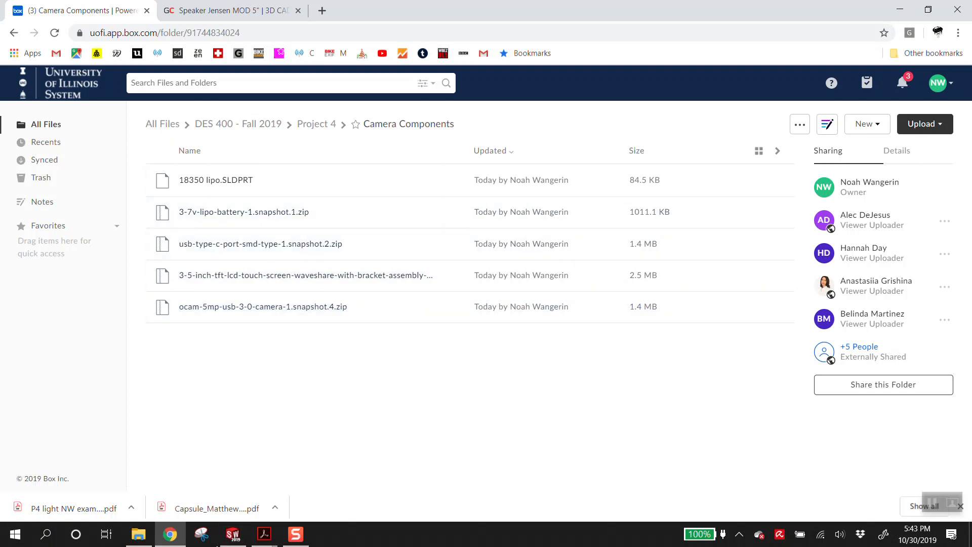
- Switch to File Explorer and open the extracted ocam-5mp-usb-3-0-camera-1.snapshot.4 folder inside P4
left_click(138, 534)
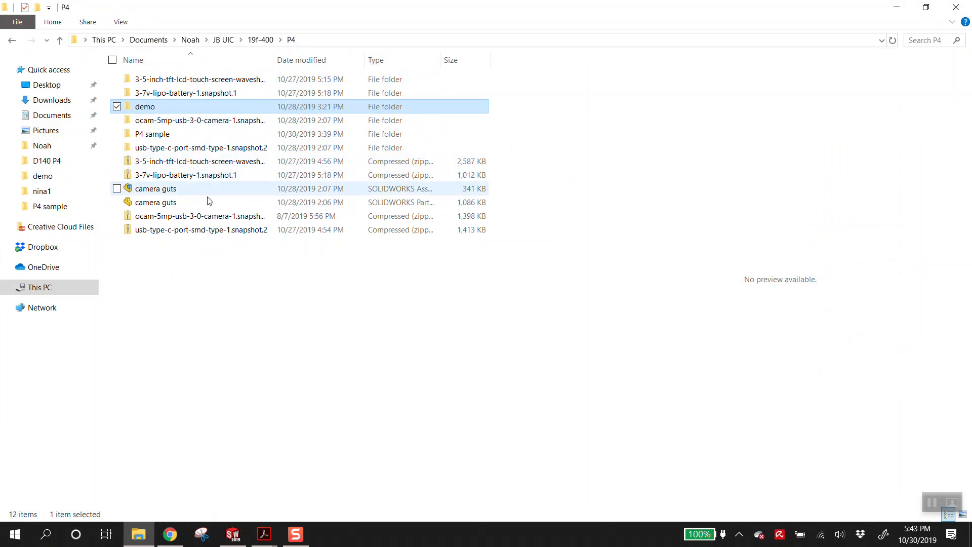
double_click(184, 120)
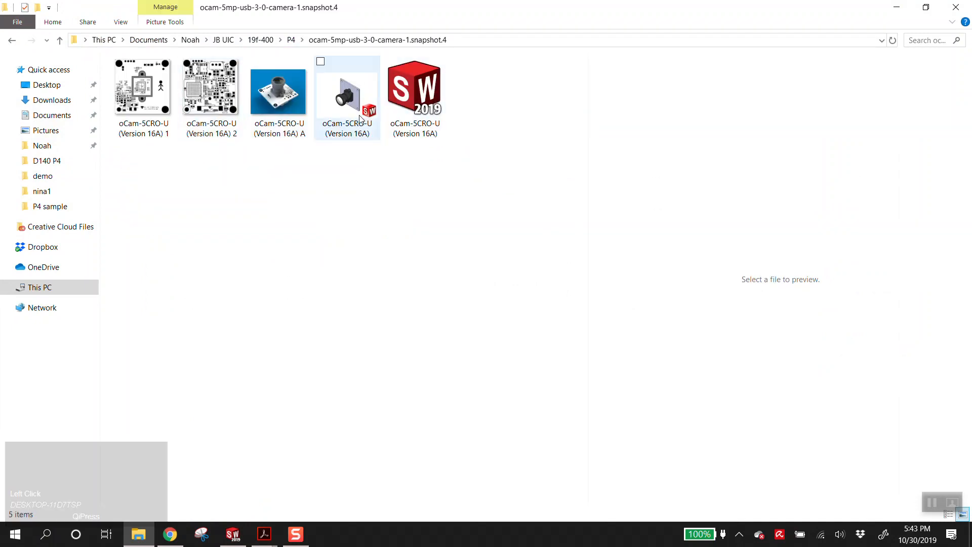
- Preview the oCam-5CRO-U (Version 16A) SolidWorks part and try to delete it
left_click(353, 98)
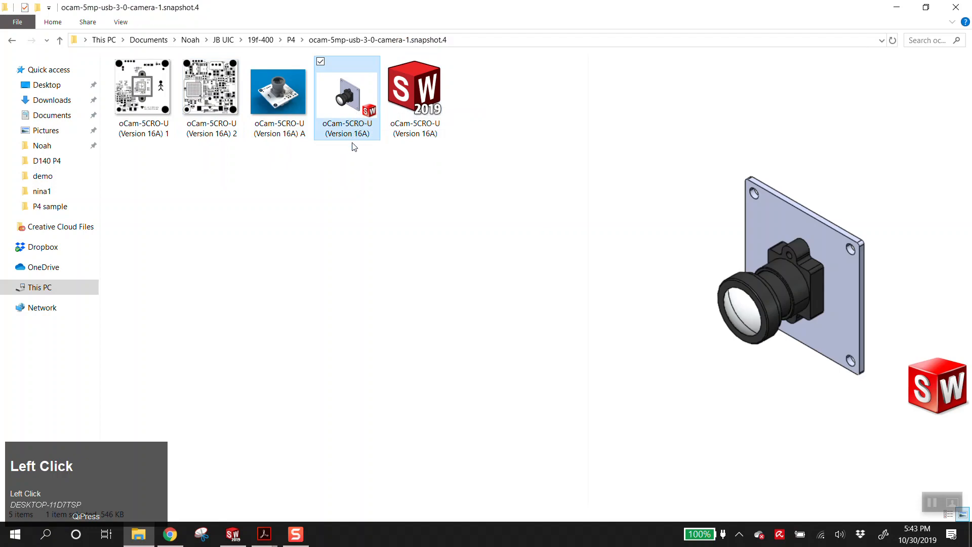
left_click(345, 180)
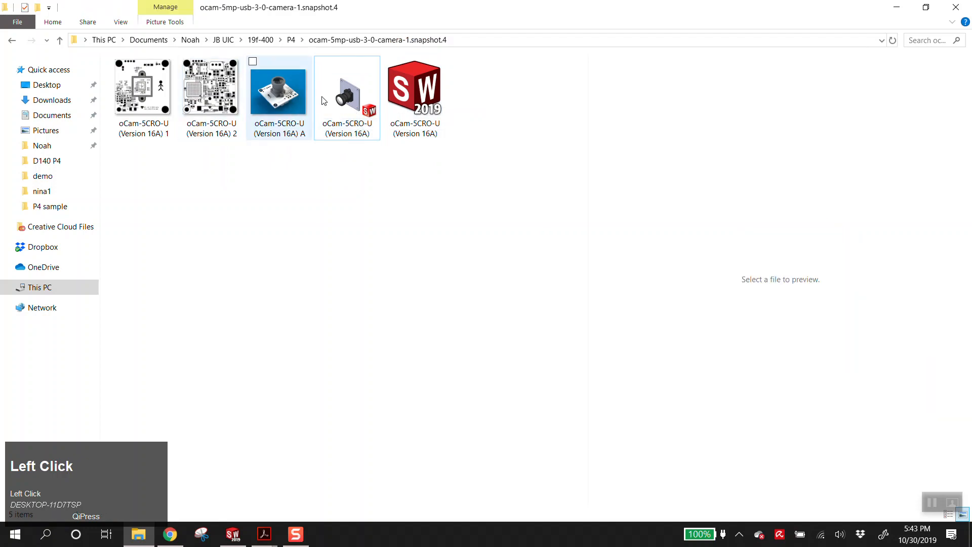
right_click(343, 99)
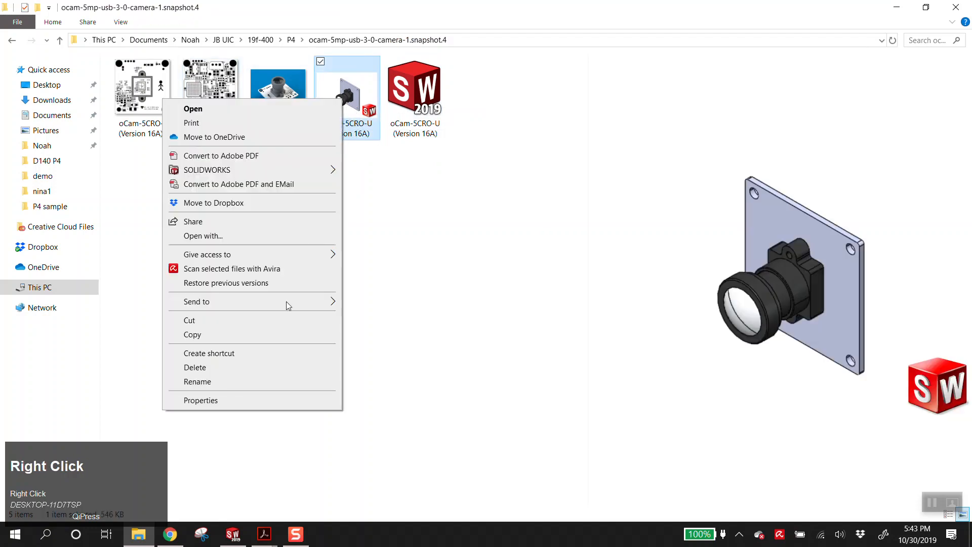
left_click(208, 367)
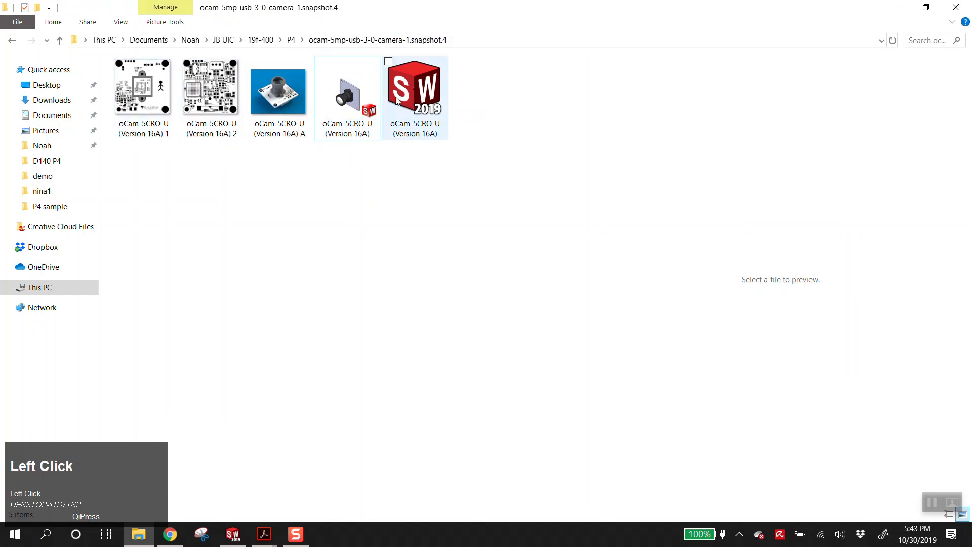
- Preview the three oCam-5CRO-U images and select the oCam-5CRO-U (Version 16A) file with the SW 2019 icon
left_click(291, 107)
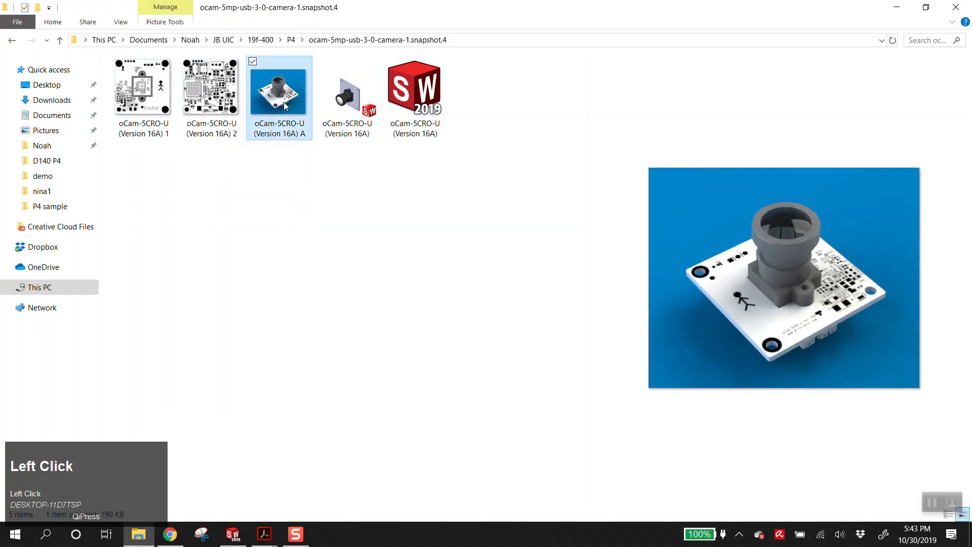
left_click(200, 106)
left_click(155, 104)
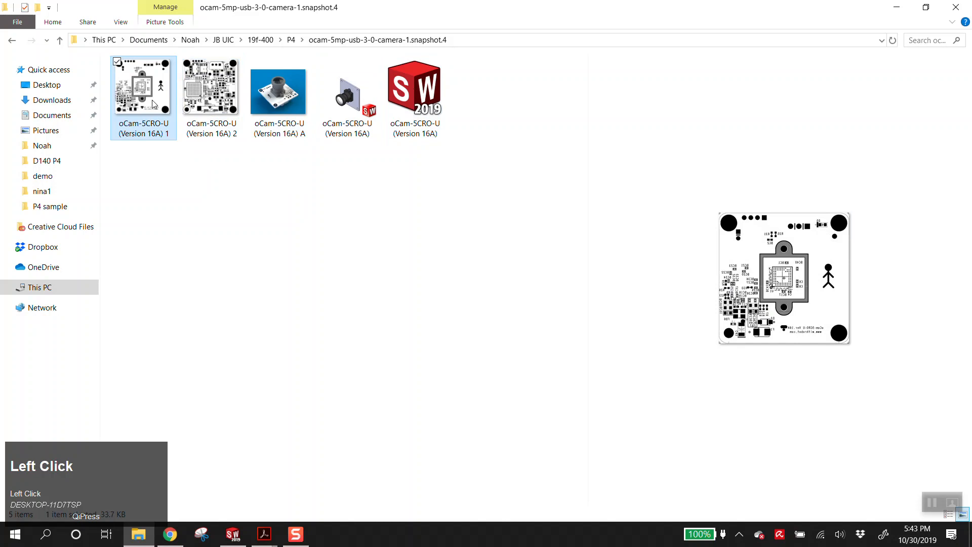
left_click(211, 96)
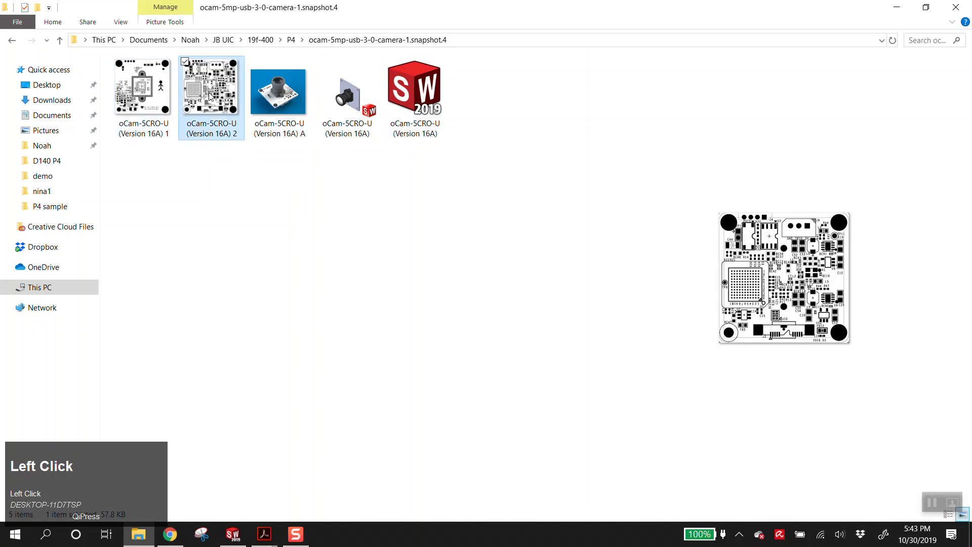
left_click(280, 102)
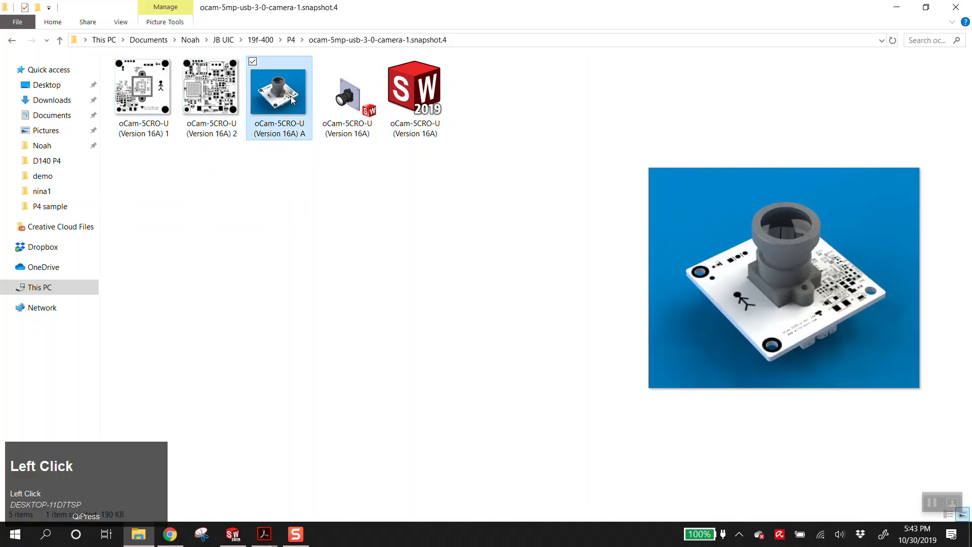
left_click(414, 100)
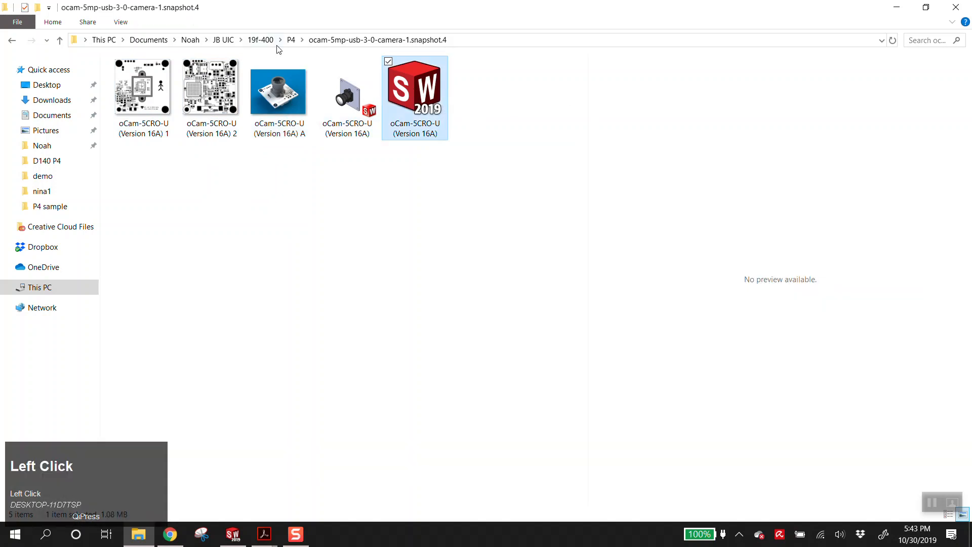
- Show the camera folder's files in the Details layout with file name extensions and a Name column wide enough for the full names
left_click(117, 25)
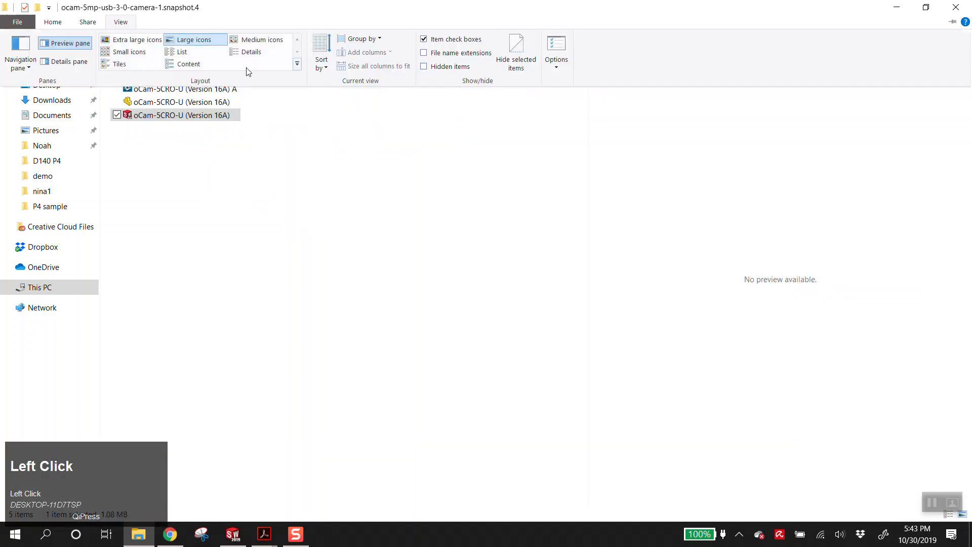
left_click(250, 53)
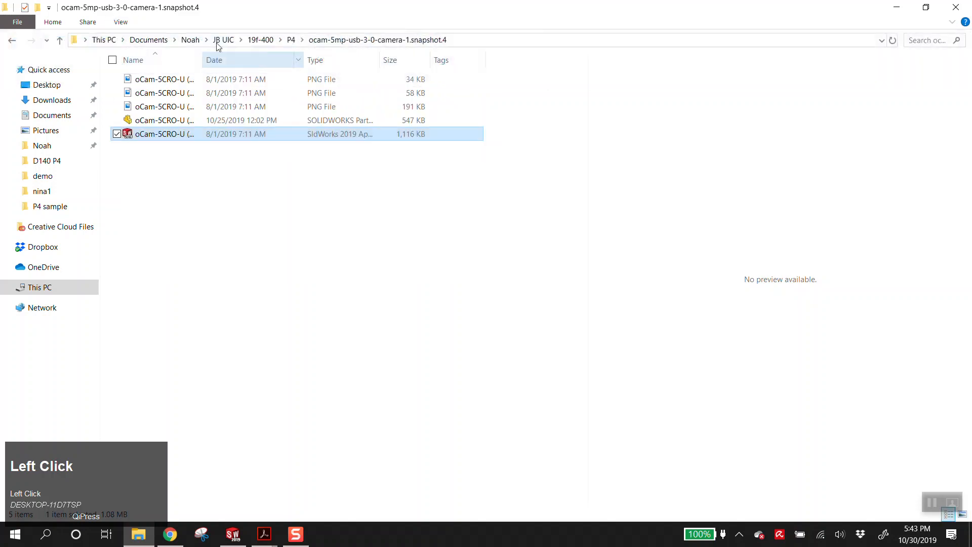
left_click(126, 26)
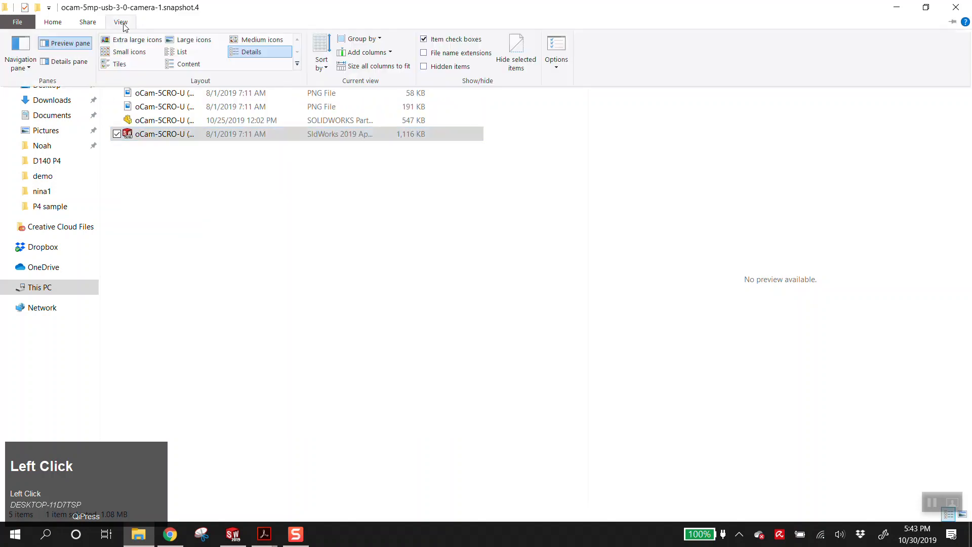
left_click(425, 53)
left_click_drag(201, 59, 353, 59)
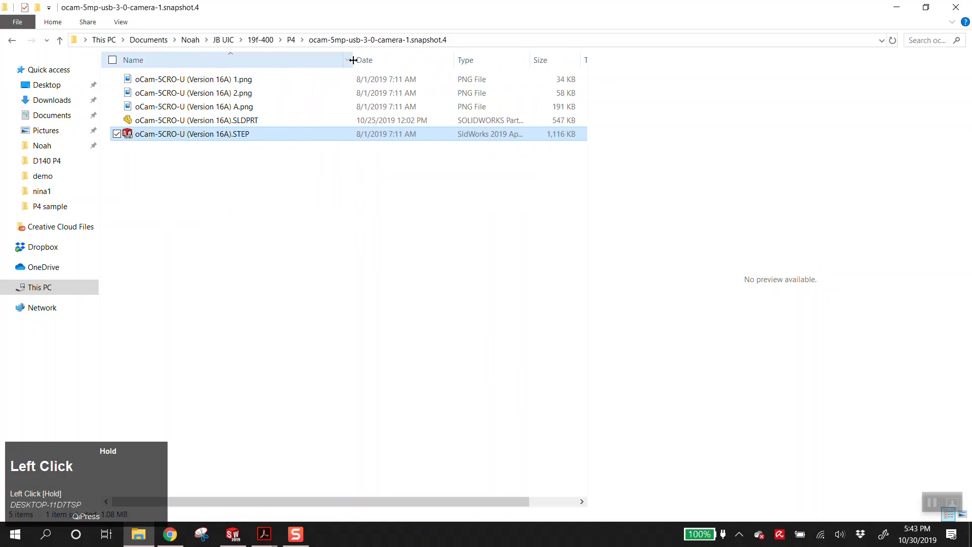
- Switch to SolidWorks and browse to the P4 folder inside 19f-400 for a file to open
double_click(245, 134)
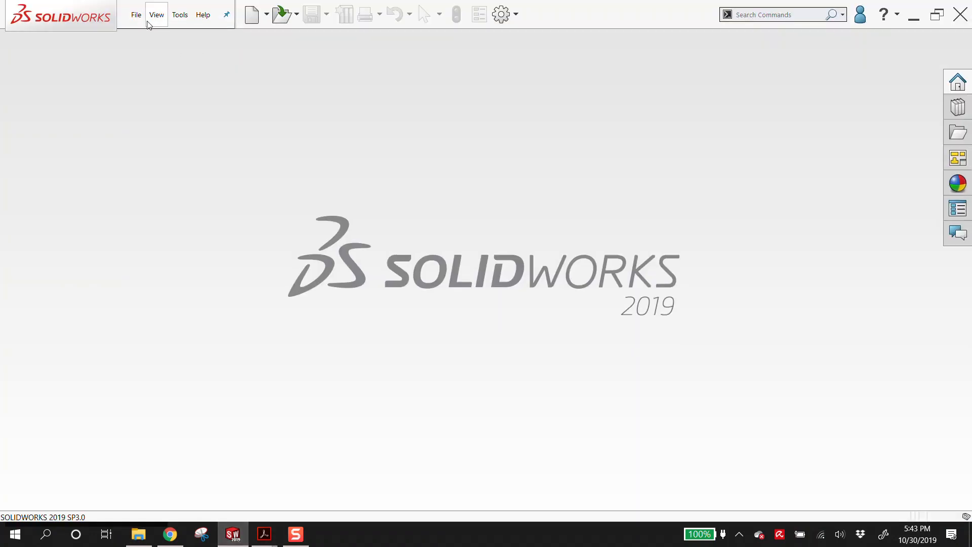
left_click(135, 15)
left_click(153, 49)
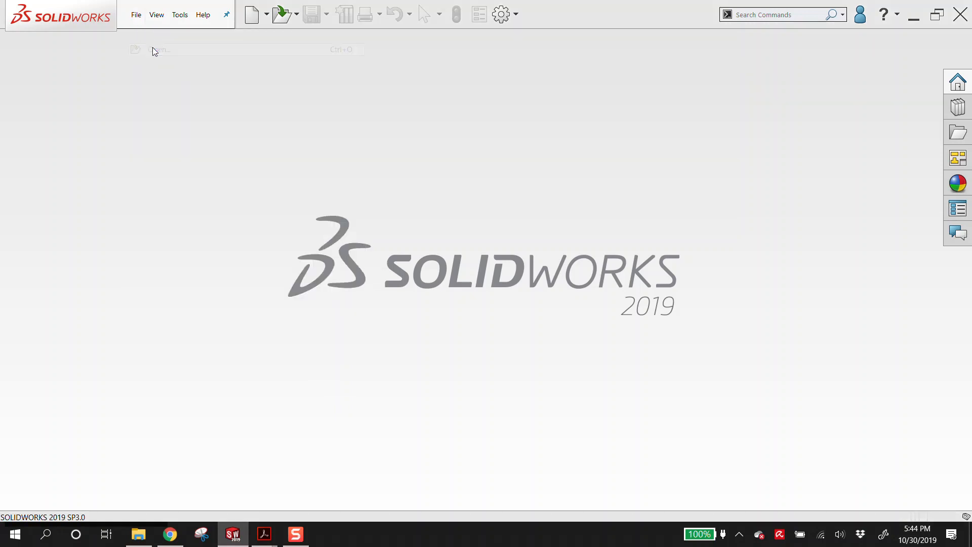
left_click(462, 88)
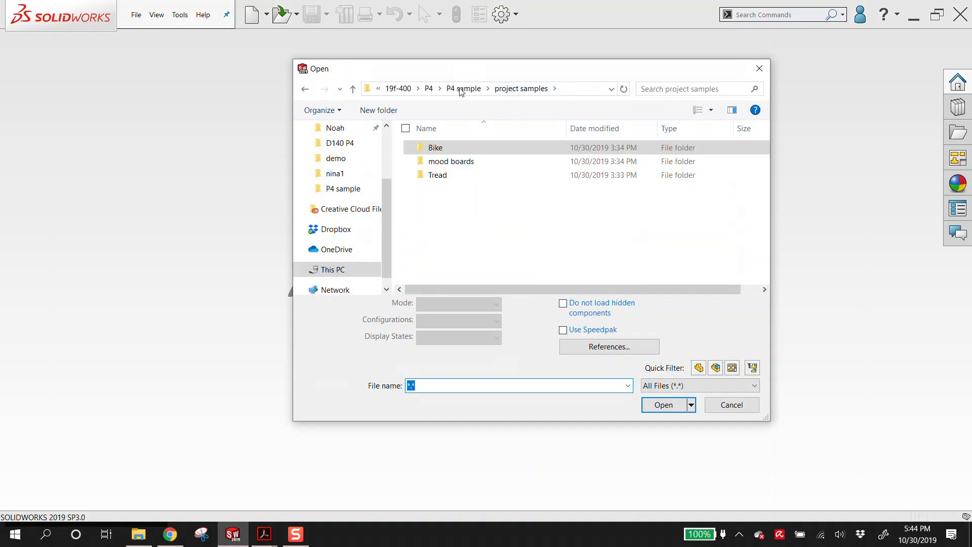
left_click(398, 89)
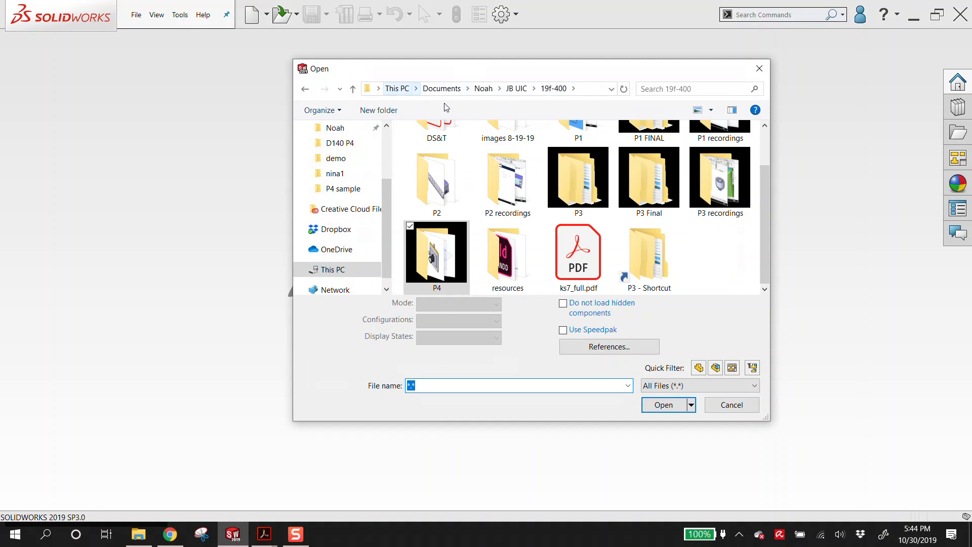
left_click(459, 252)
double_click(459, 253)
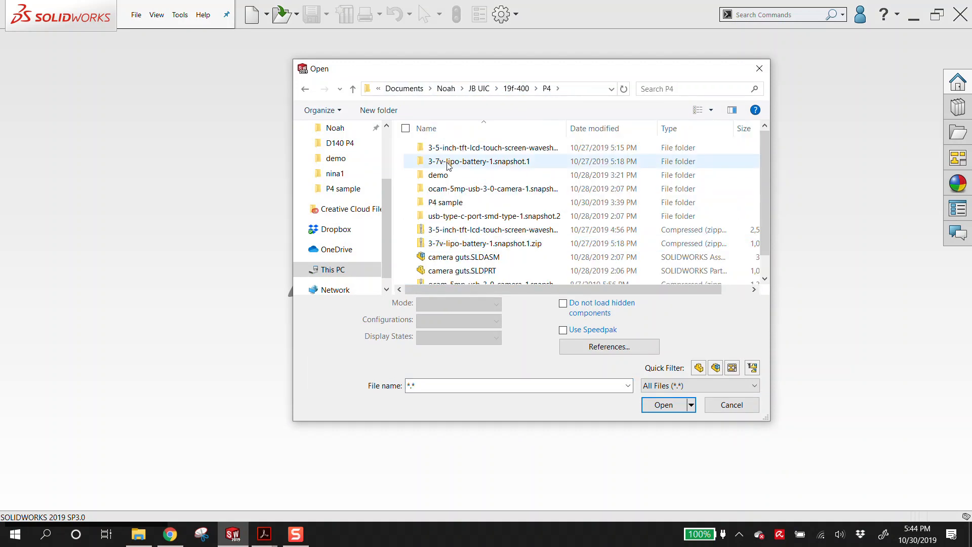
- Open oCam-5CRO-U (Version 16A).STEP from the ocam-5mp-usb-3-0-camera-1.snapshot.4 folder, using the AssemW template
double_click(476, 189)
left_click(461, 202)
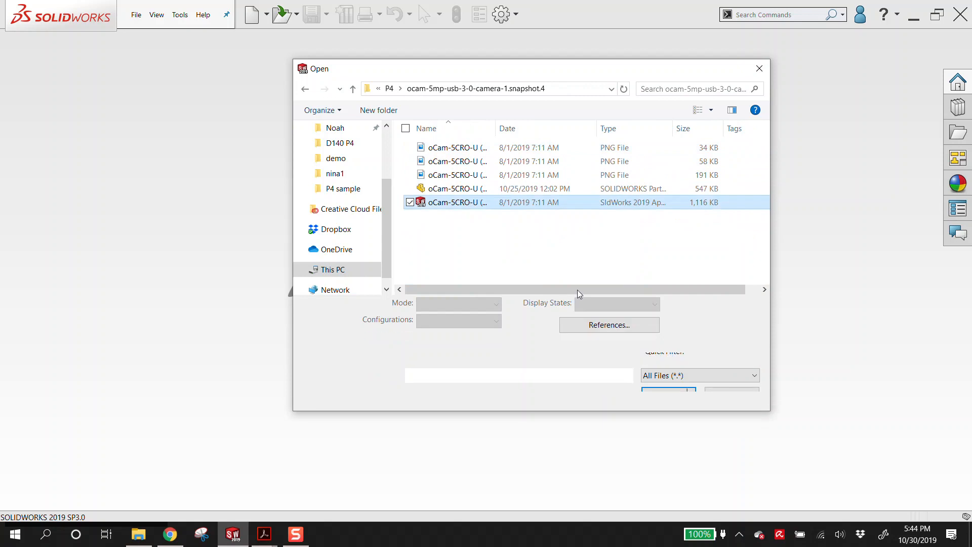
left_click(661, 394)
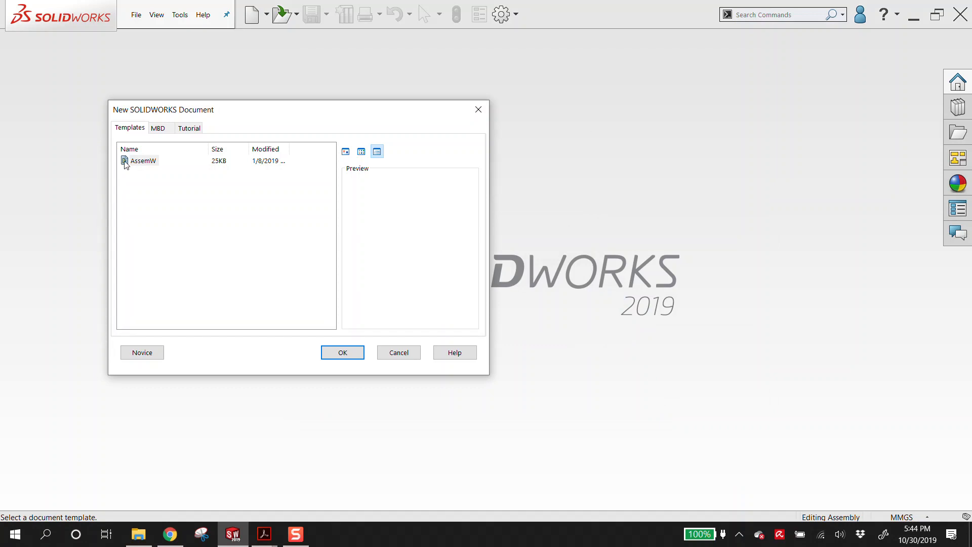
left_click(343, 353)
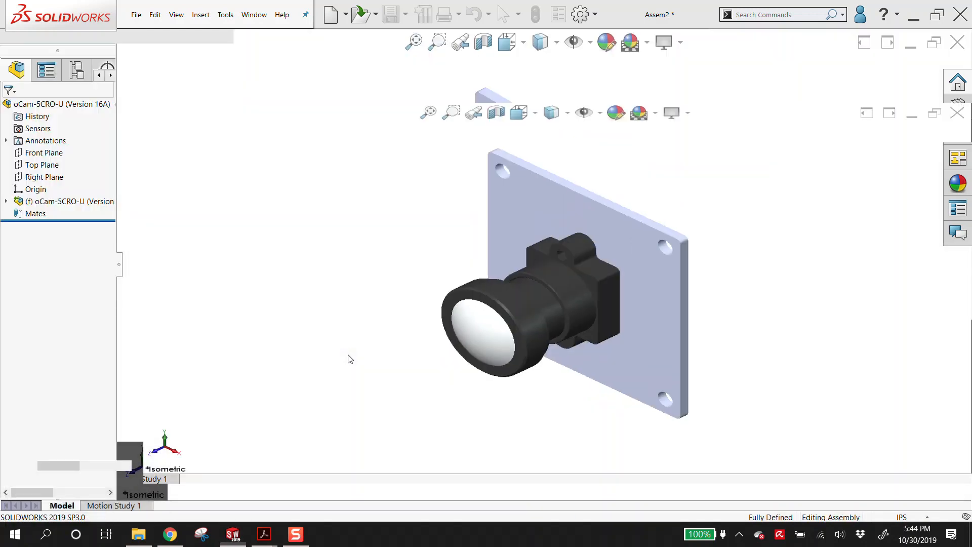
- Expand the oCam-5CRO-U subassembly and highlight each of its four parts in turn to examine the camera's components
left_click(32, 274)
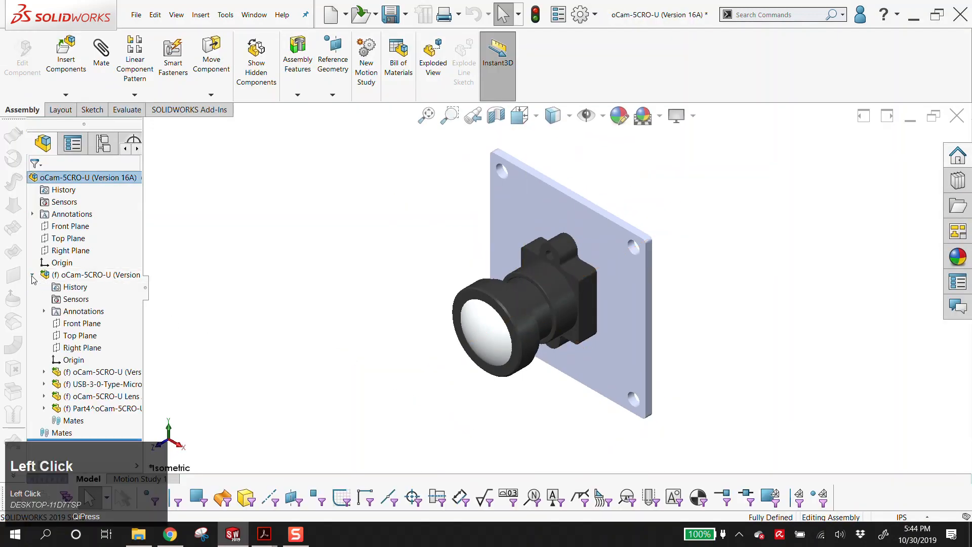
left_click(99, 372)
left_click(99, 384)
left_click(100, 396)
left_click(99, 409)
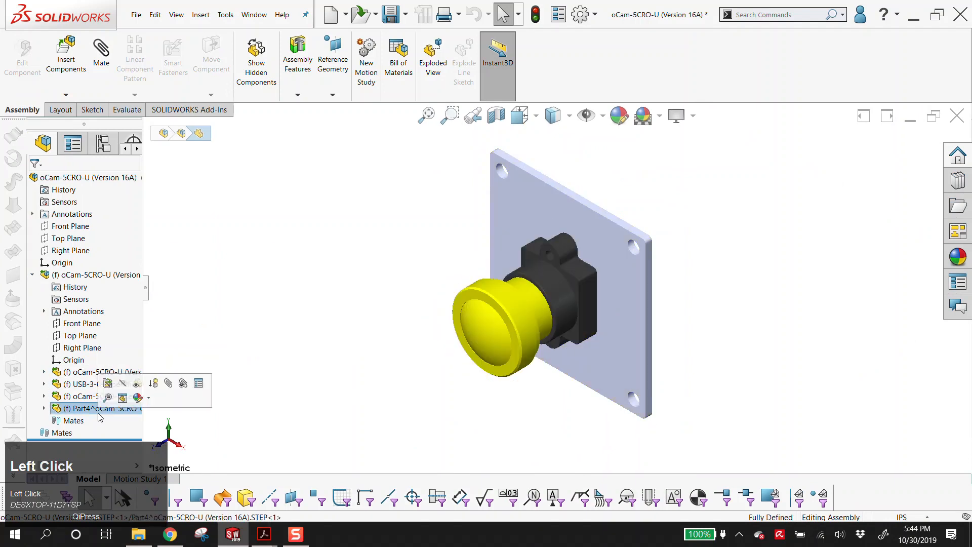
left_click(303, 329)
middle_click_drag(666, 321, 633, 439)
scroll(101, 303, "down", 1)
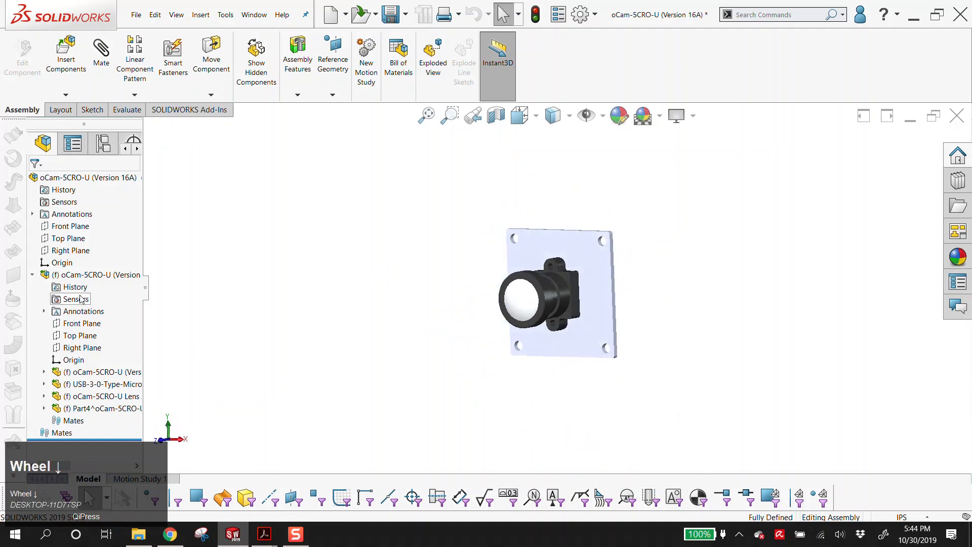
- Highlight the assembly's Front, Top and Right planes together to examine how the camera sits relative to them
left_click(70, 226)
left_click(68, 238, "ctrl")
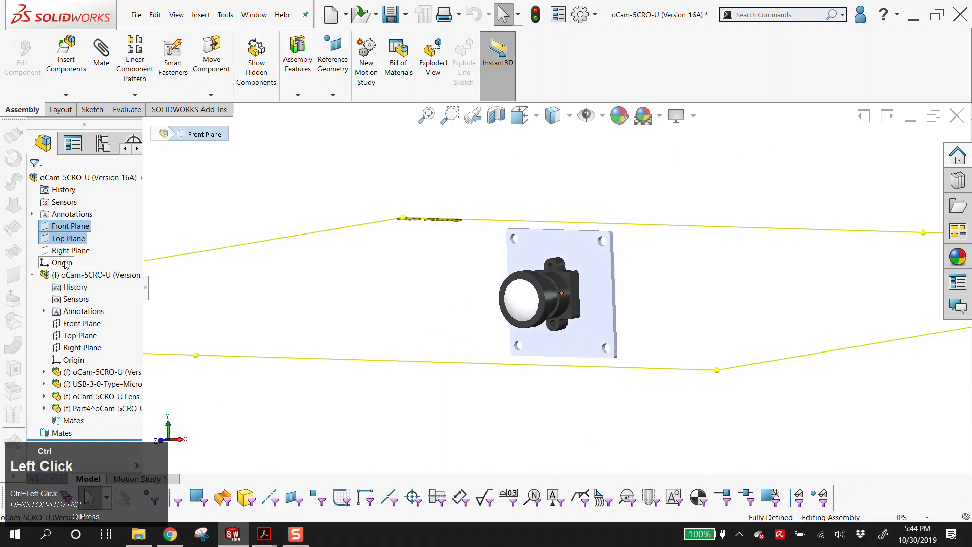
left_click(66, 253, "ctrl")
scroll(552, 284, "down", 3)
middle_click_drag(552, 283, 596, 293)
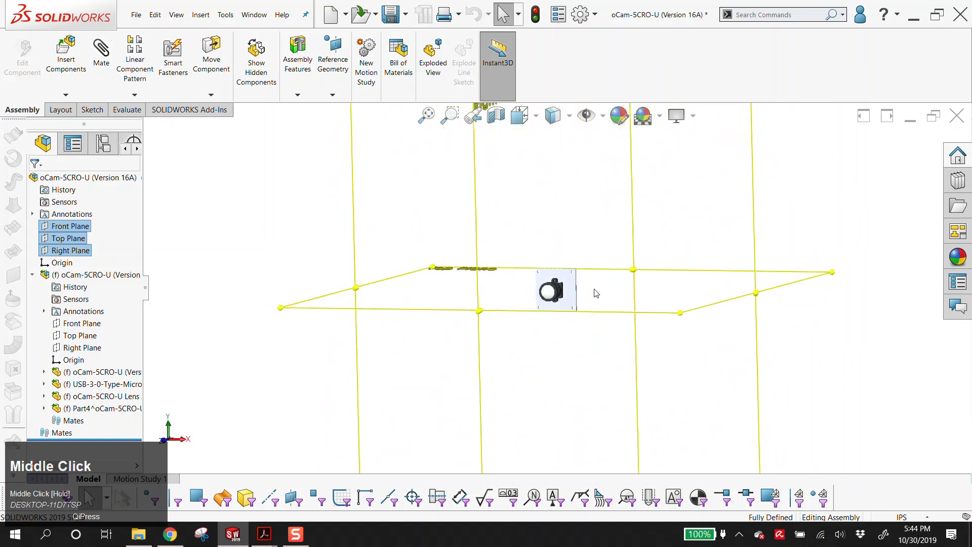
left_click(167, 195)
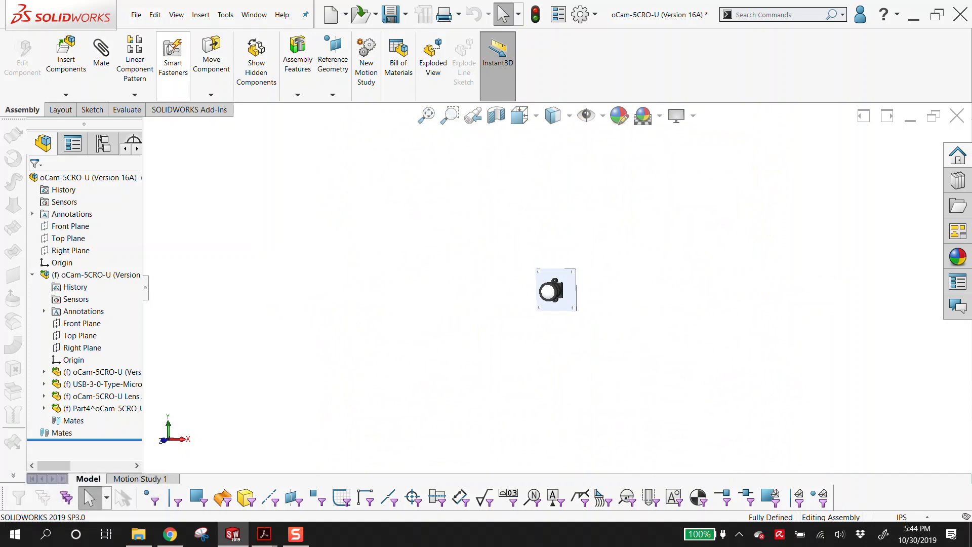
left_click(135, 14)
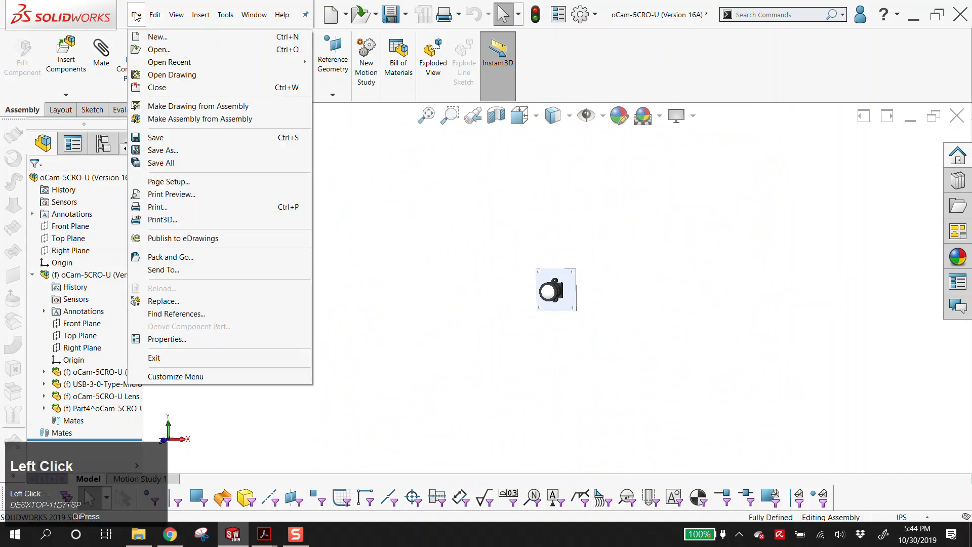
left_click(160, 151)
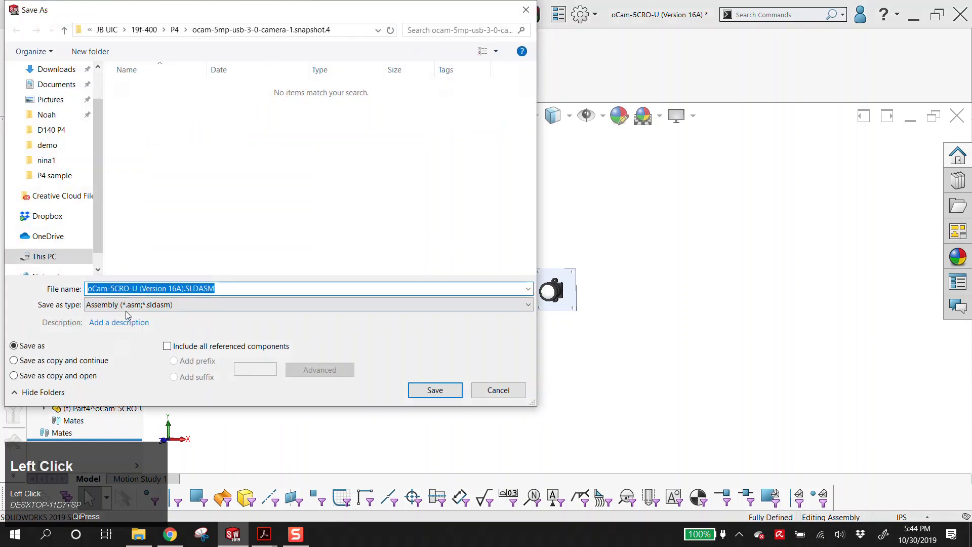
left_click(127, 306)
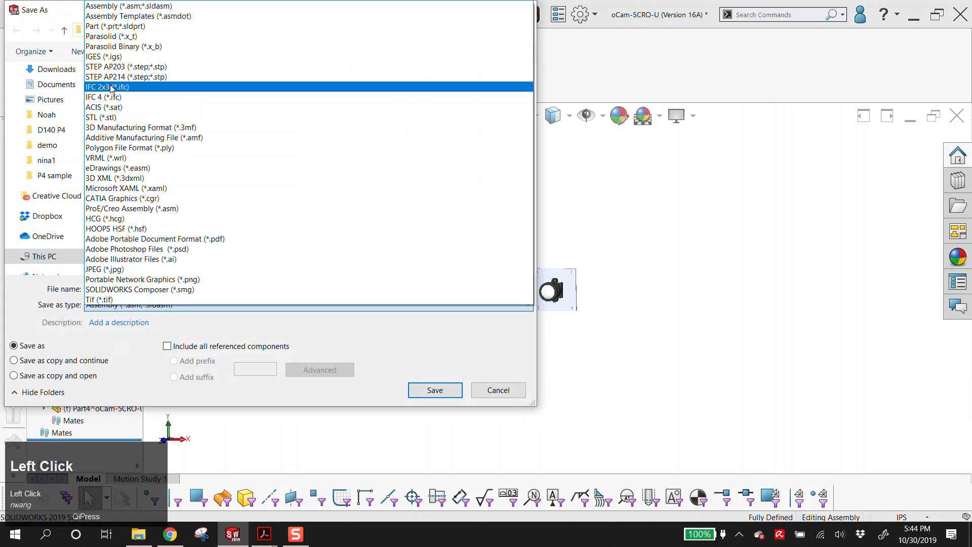
left_click(115, 25)
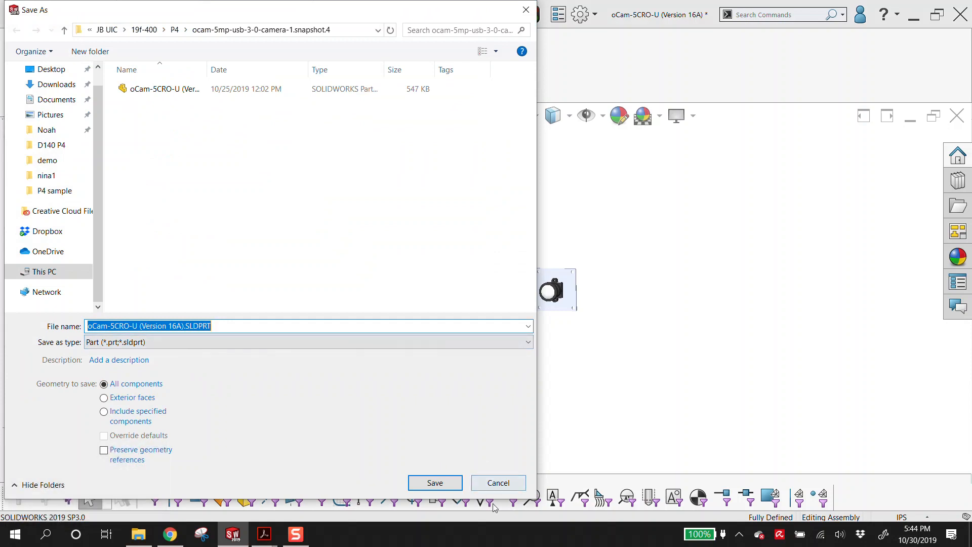
left_click(492, 483)
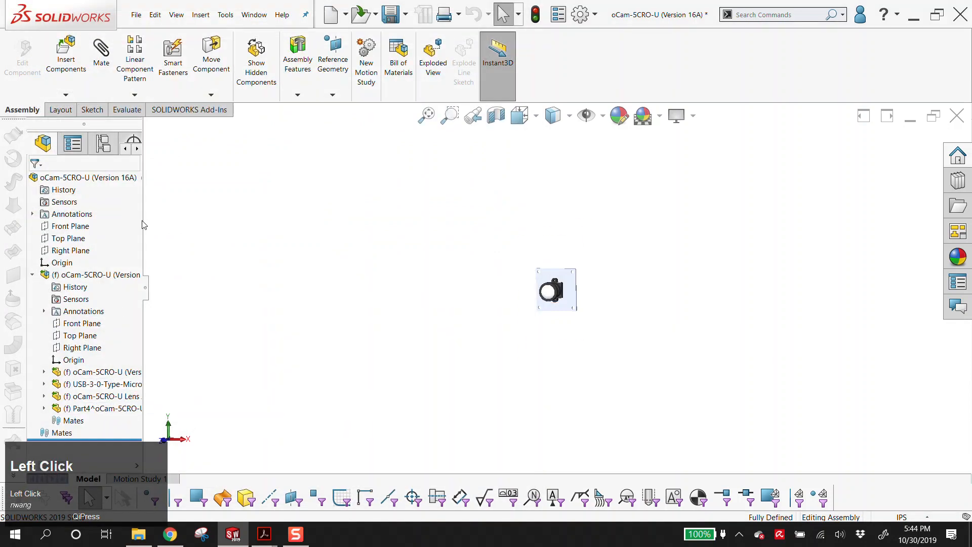
- Save the camera assembly as the part oCam-5CRO-U (Version 16A).SLDPRT with all components, replacing the existing file
scroll(603, 270, "down", 4)
middle_click_drag(602, 270, 476, 218)
left_click(136, 15)
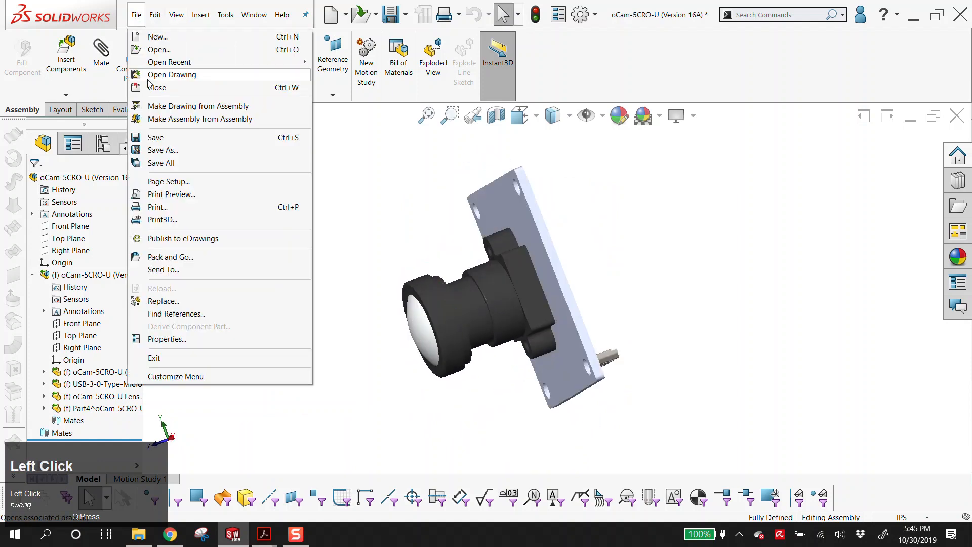
left_click(171, 149)
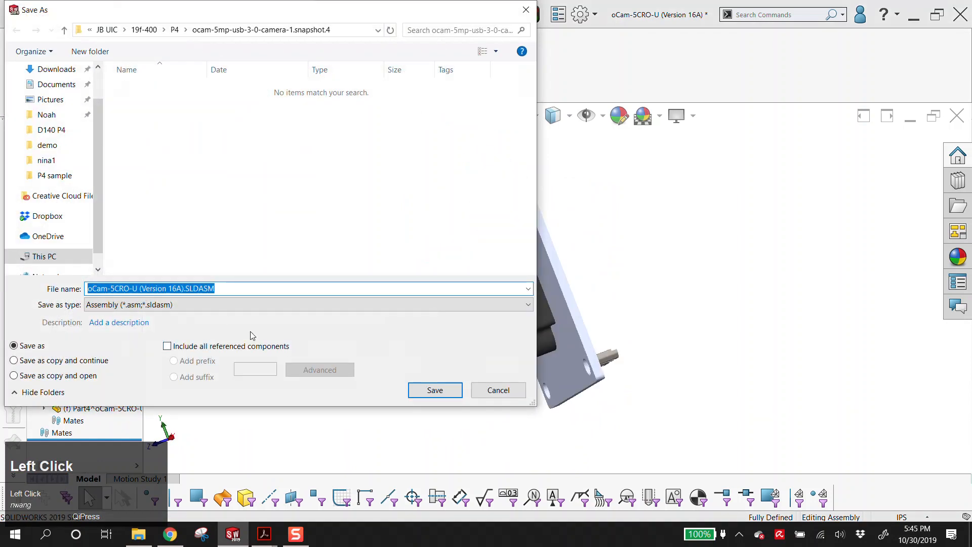
left_click(197, 303)
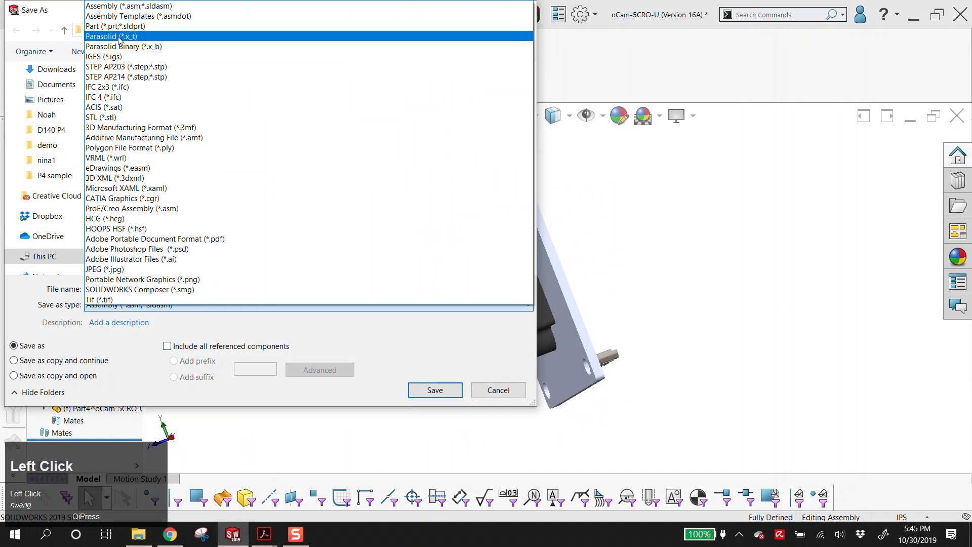
left_click(116, 26)
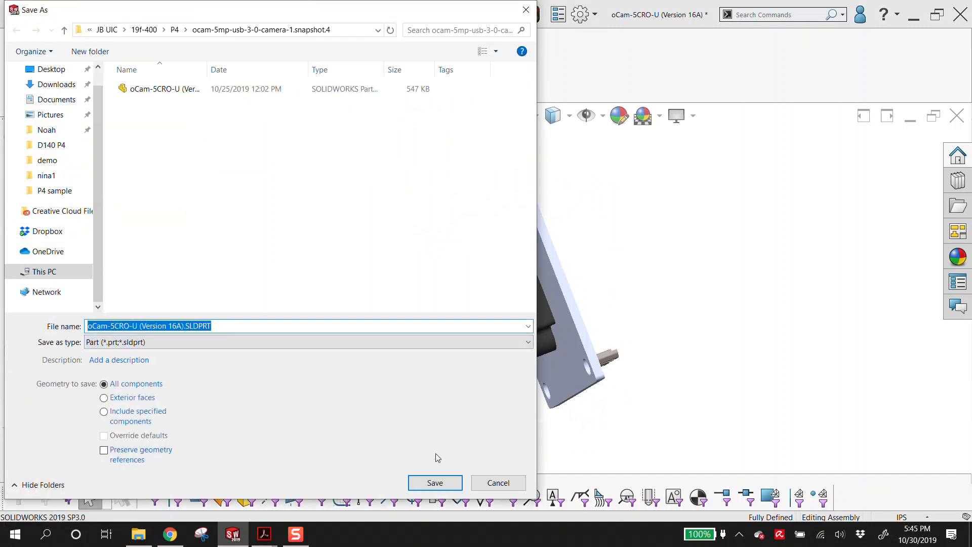
left_click(426, 486)
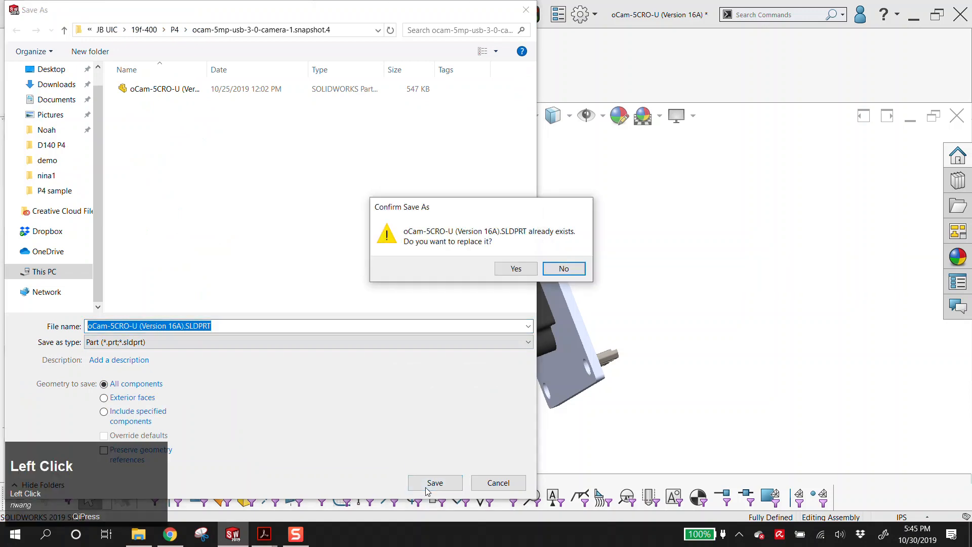
left_click(508, 269)
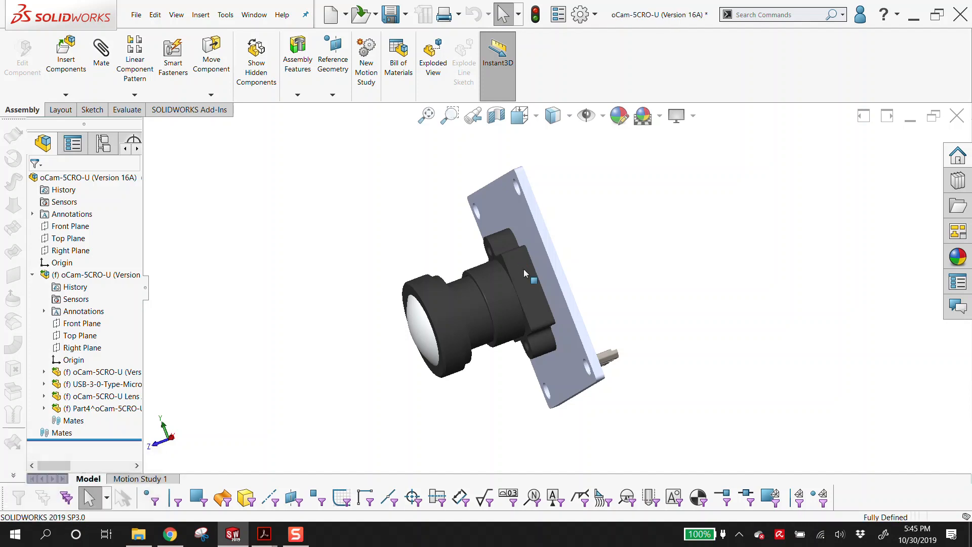
- Close the camera assembly without saving and open the oCam-5CRO-U (Version 16A) SolidWorks part from the same folder
left_click(957, 116)
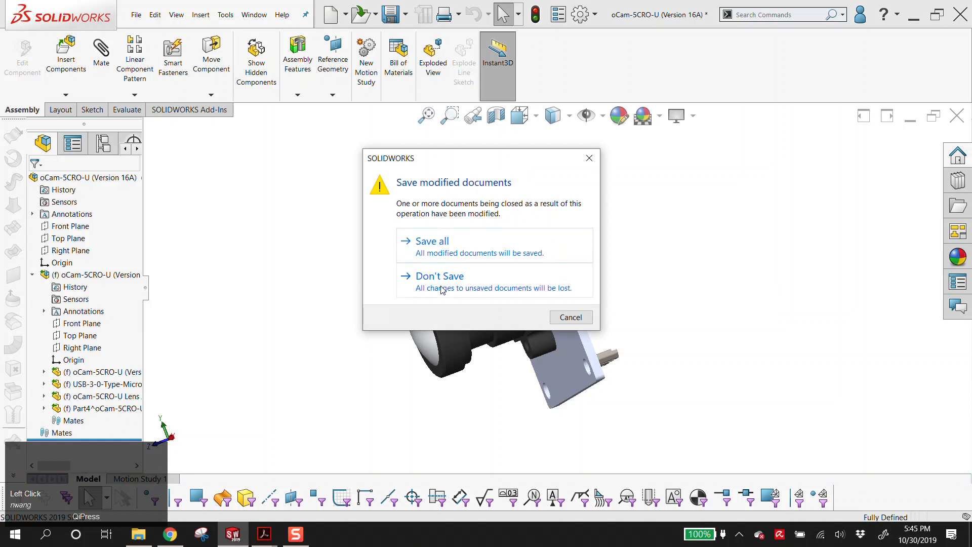
left_click(442, 290)
left_click(137, 20)
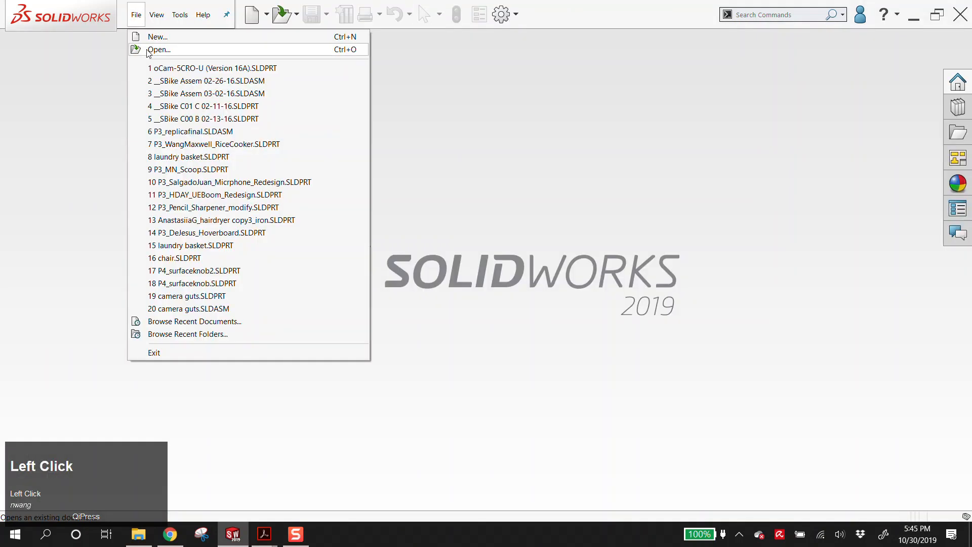
left_click(147, 48)
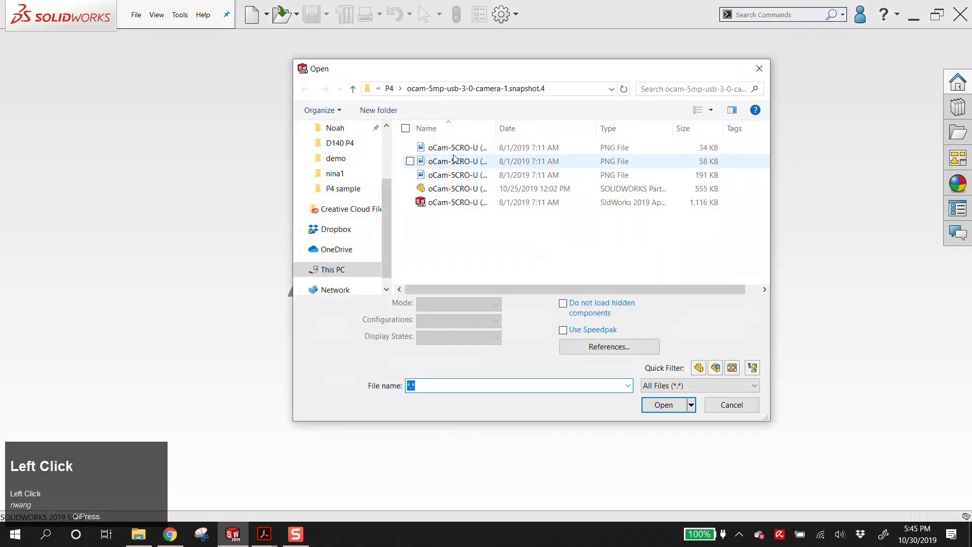
double_click(453, 190)
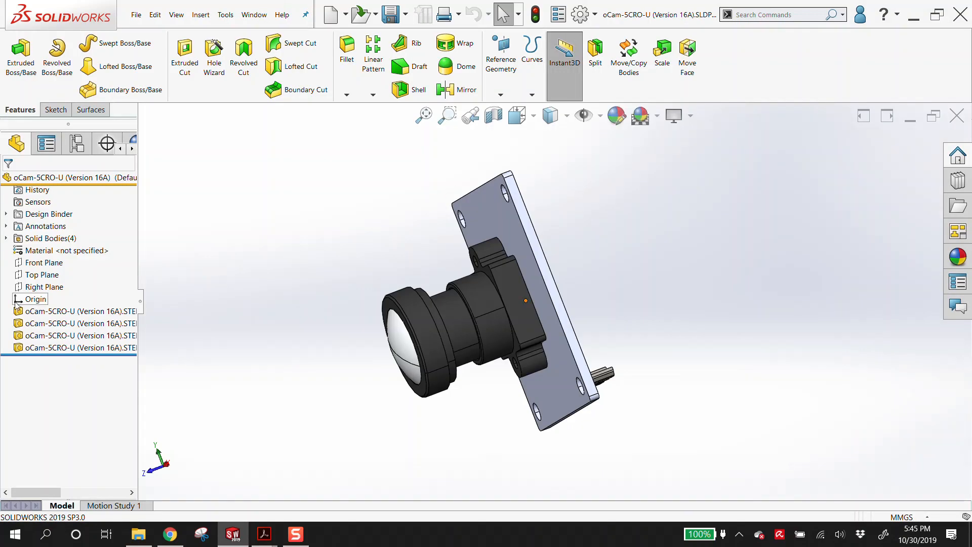
left_click(487, 271)
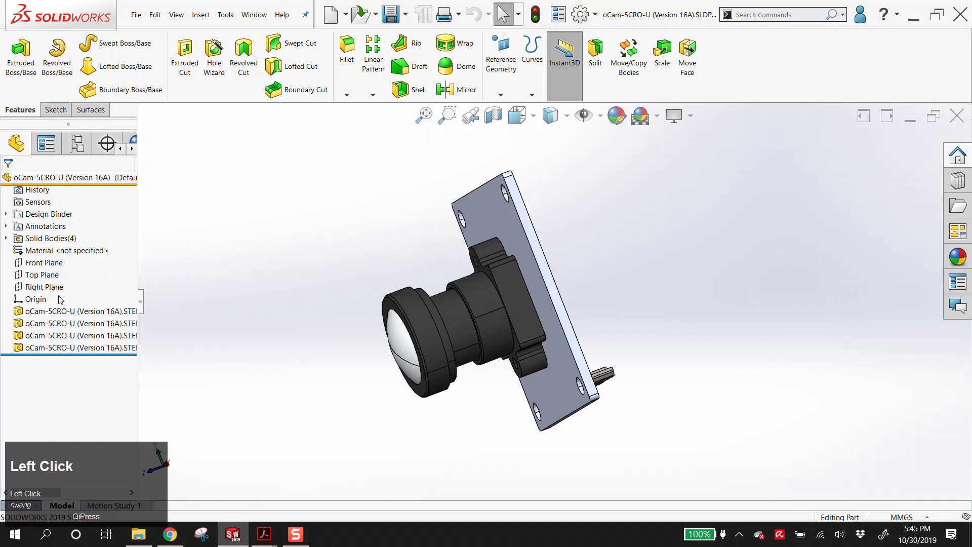
- Highlight the imported bodies of the camera part and examine the model from several angles
left_click(26, 315)
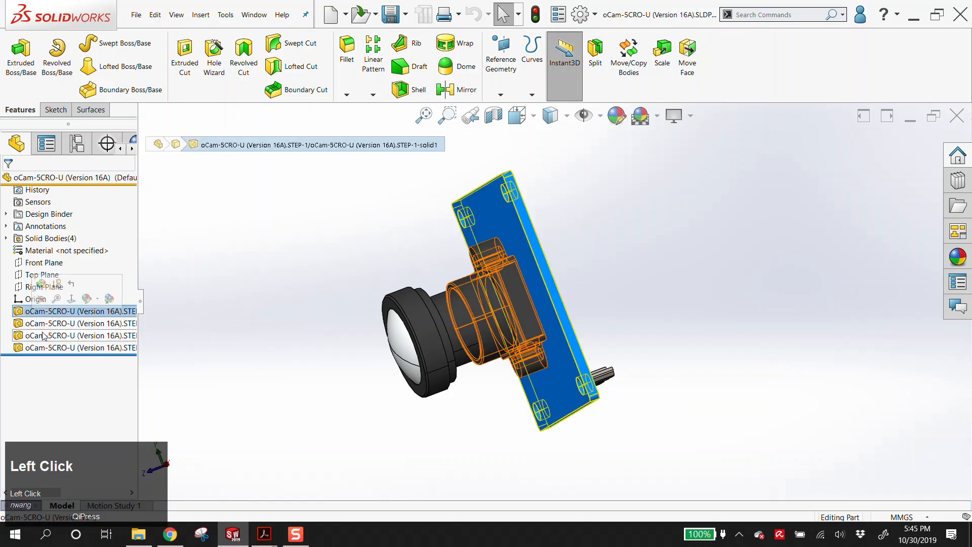
left_click(41, 328)
left_click(44, 348)
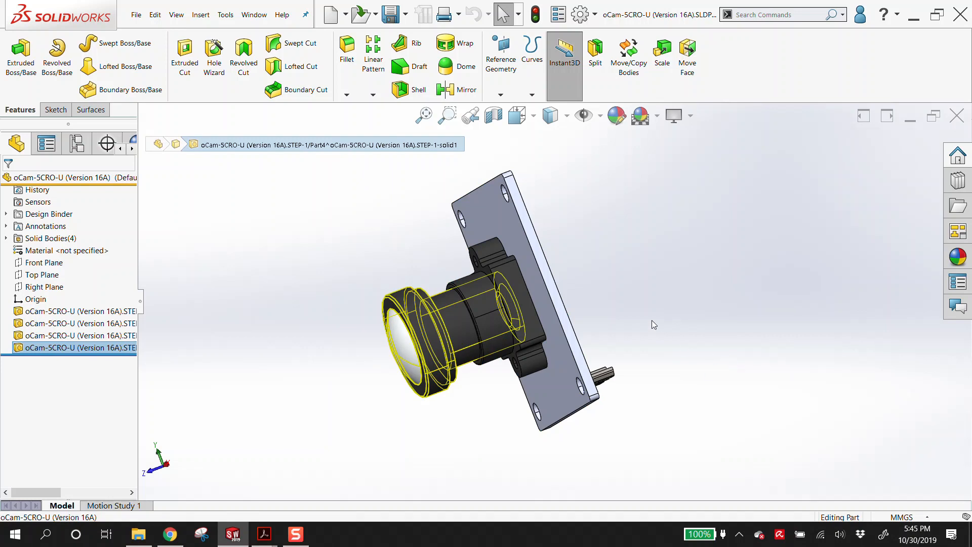
middle_click_drag(664, 318, 617, 375)
scroll(637, 247, "up", 2)
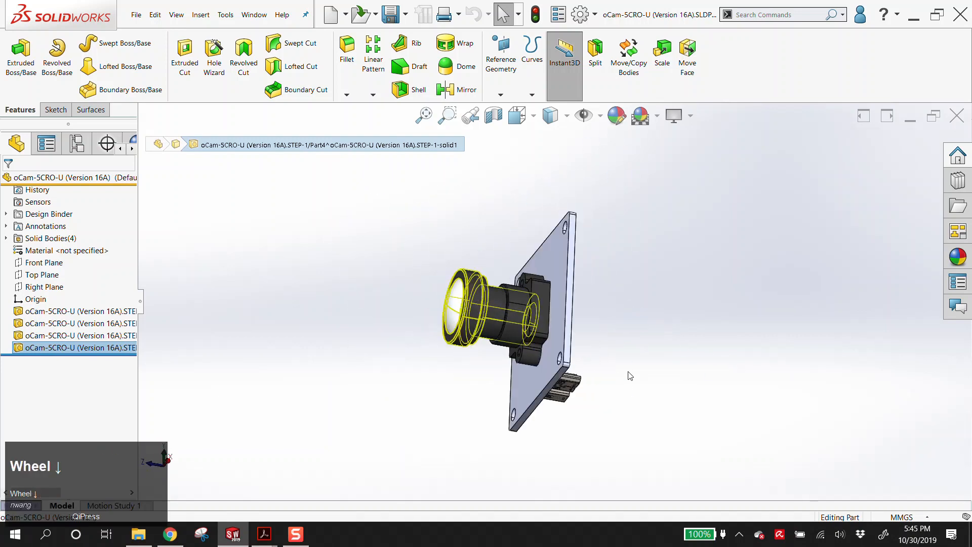
left_click(629, 372)
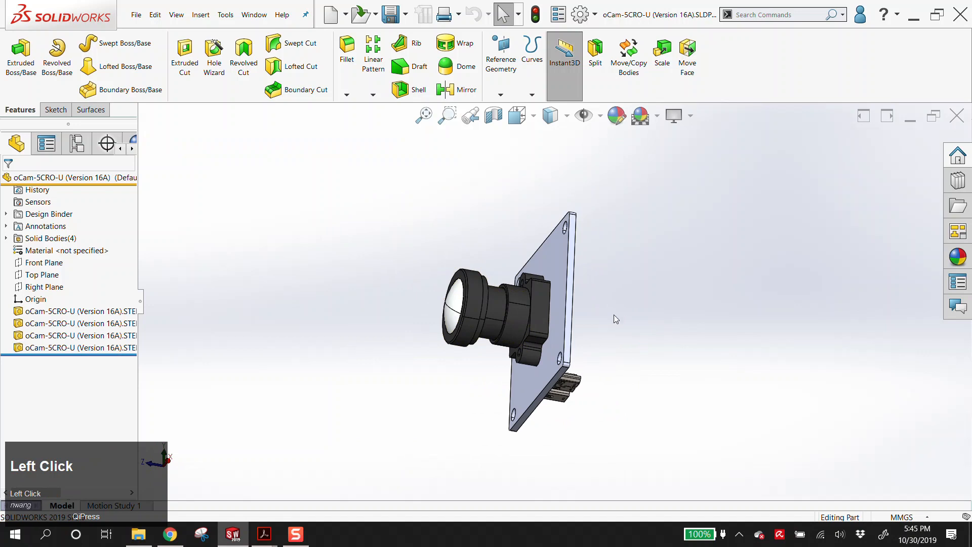
middle_click_drag(612, 312, 569, 356)
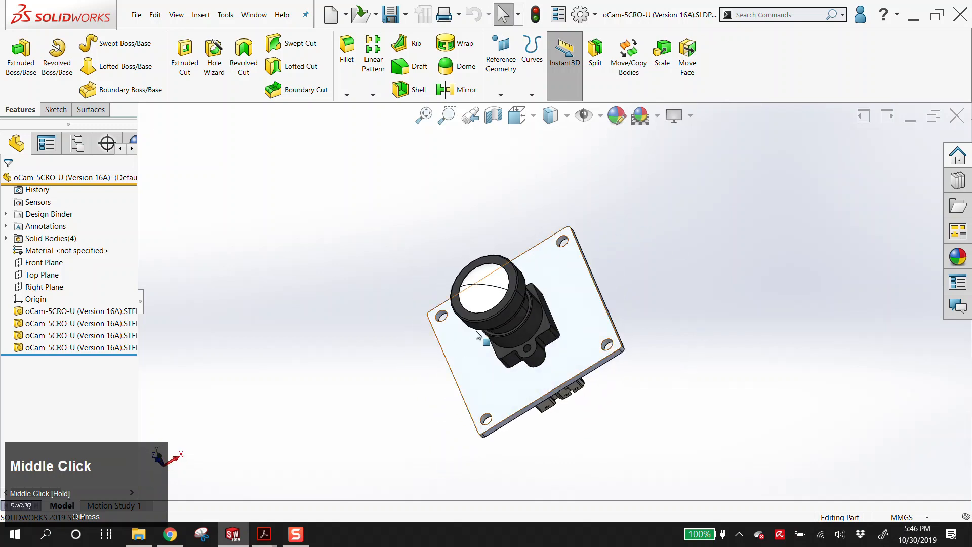
left_click(569, 356)
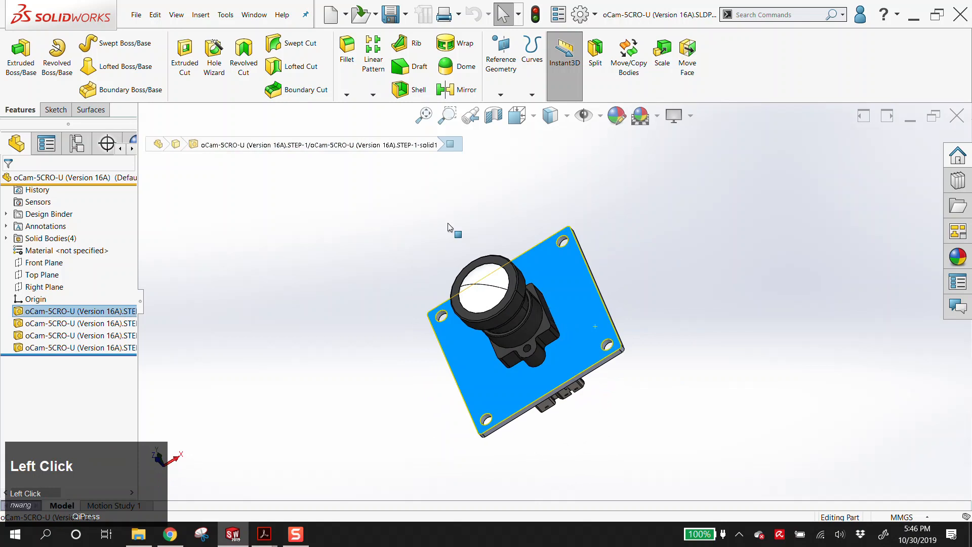
left_click(137, 15)
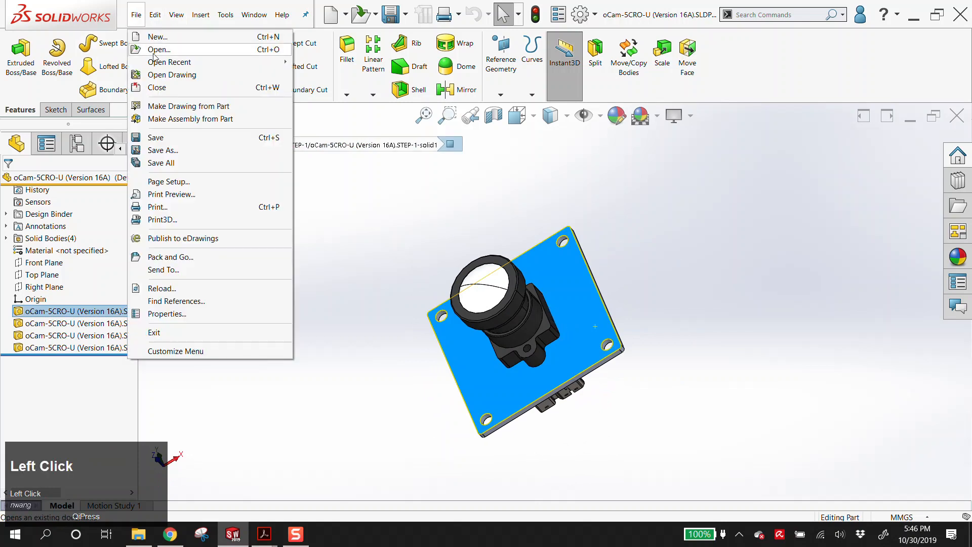
left_click(663, 335)
middle_click_drag(647, 373, 637, 259)
- Open LiPo Battery v5.step from the LiPo subfolder of P4's 3-7v-lipo-battery-1.snapshot.1 folder, skipping import diagnostics
left_click(143, 19)
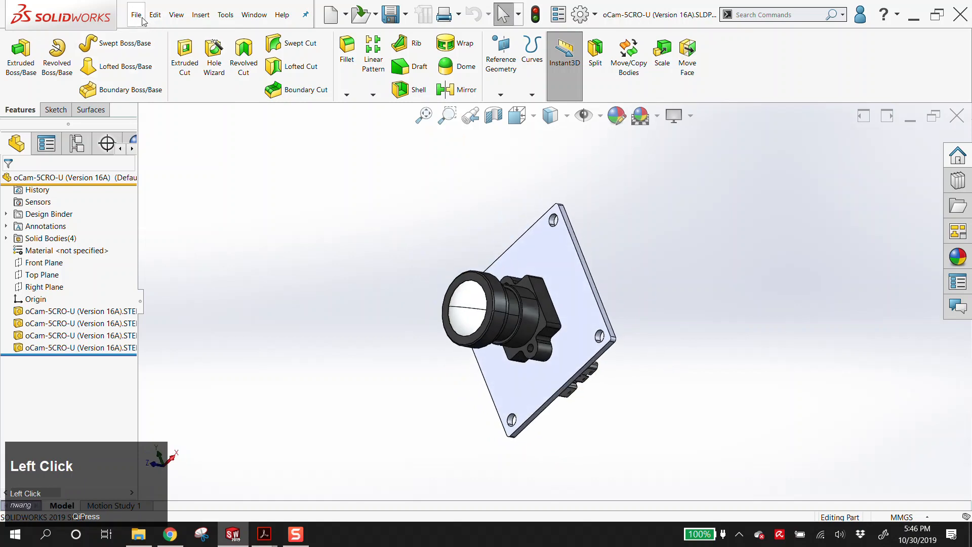
left_click(154, 46)
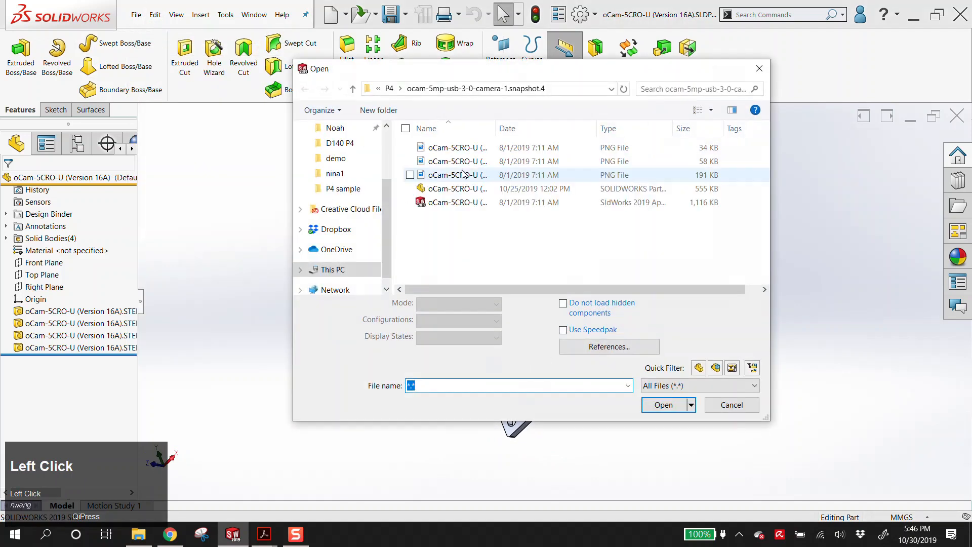
left_click(390, 89)
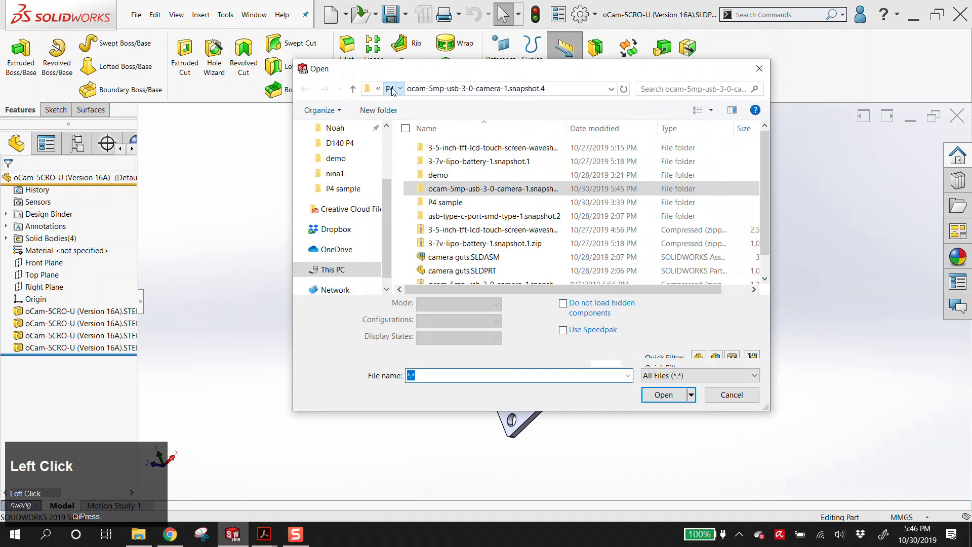
scroll(465, 237, "down", 1)
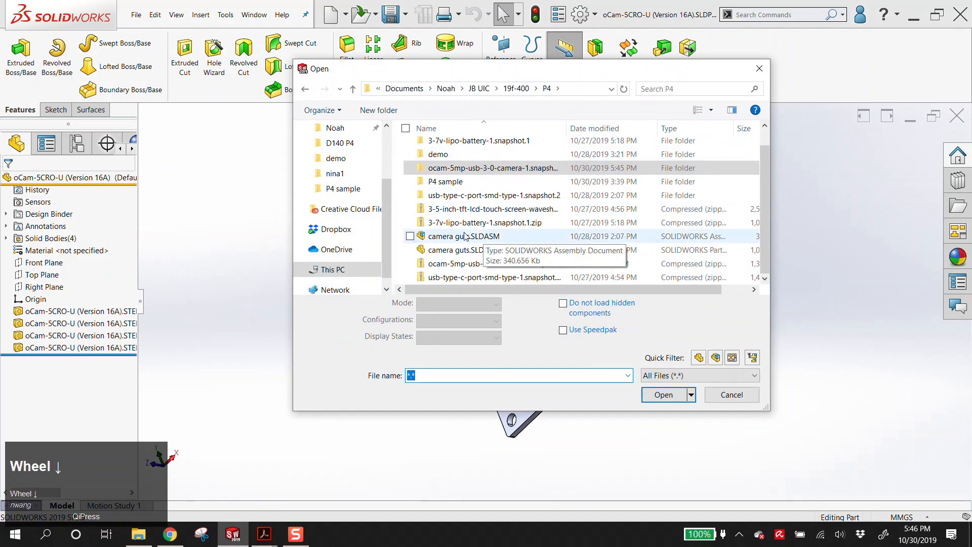
scroll(465, 237, "up", 1)
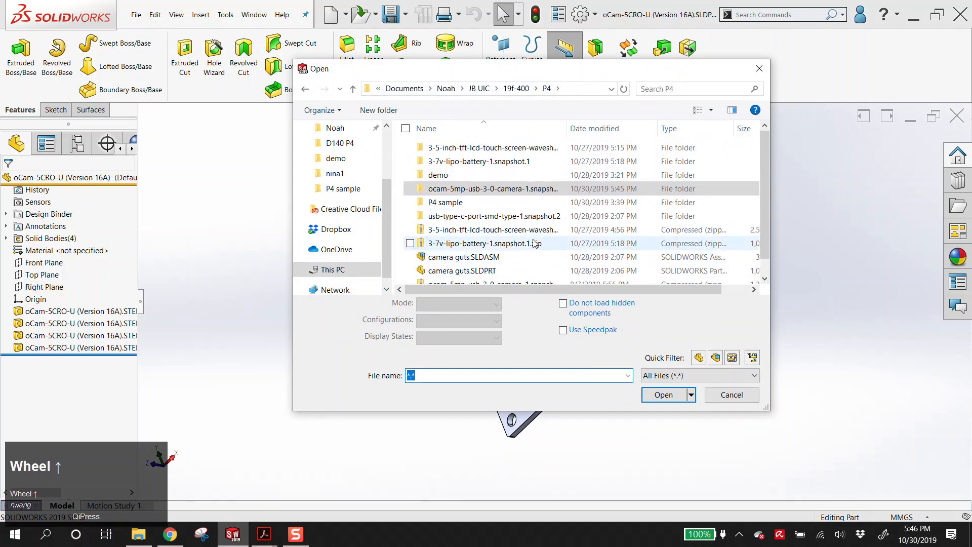
double_click(479, 162)
double_click(438, 147)
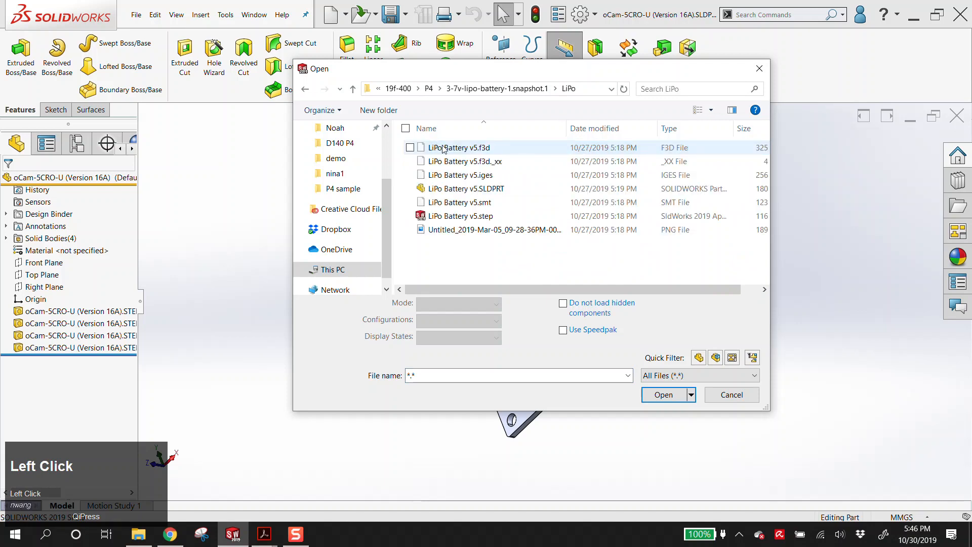
double_click(475, 220)
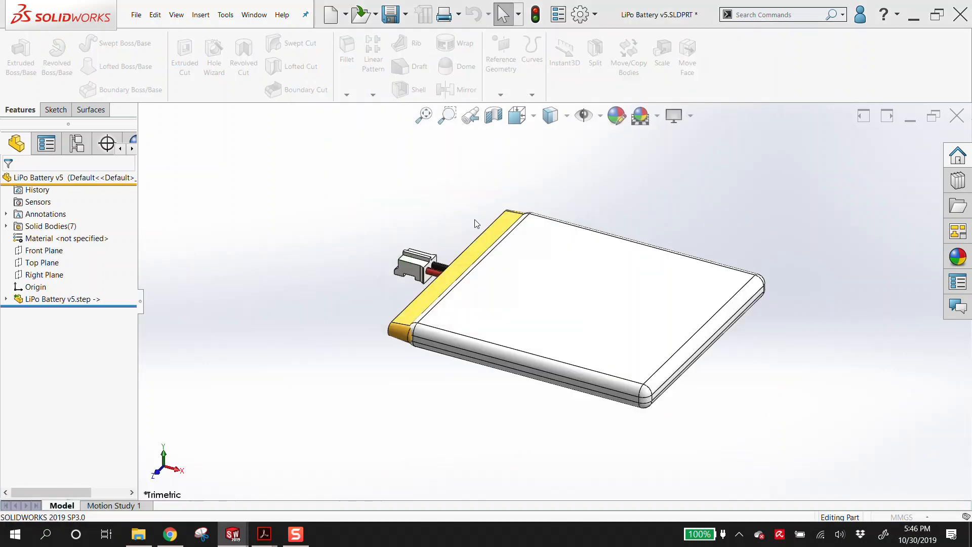
left_click(435, 271)
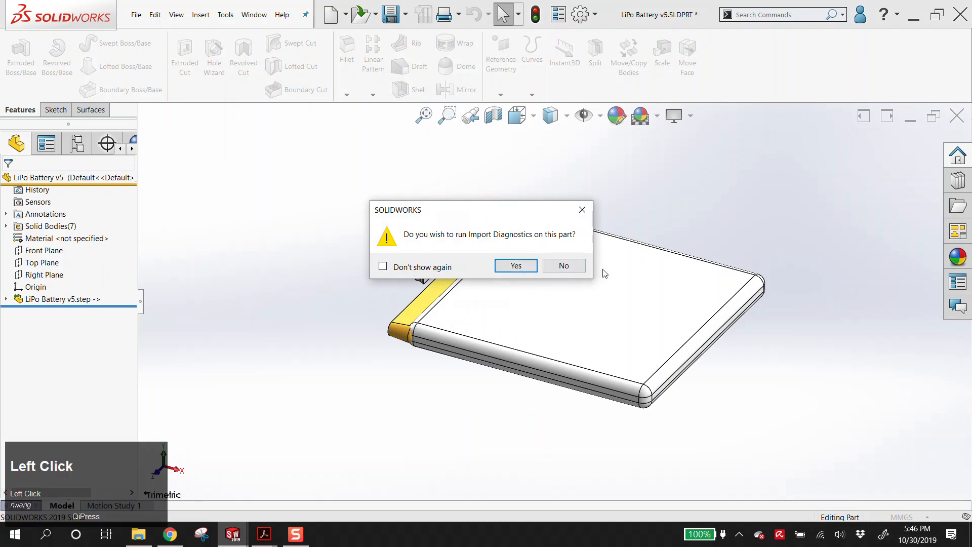
left_click(576, 267)
- Examine the battery model from several angles, including its connector and the black and red wires
scroll(570, 292, "down", 2)
middle_click_drag(569, 291, 636, 443)
scroll(637, 447, "up", 1)
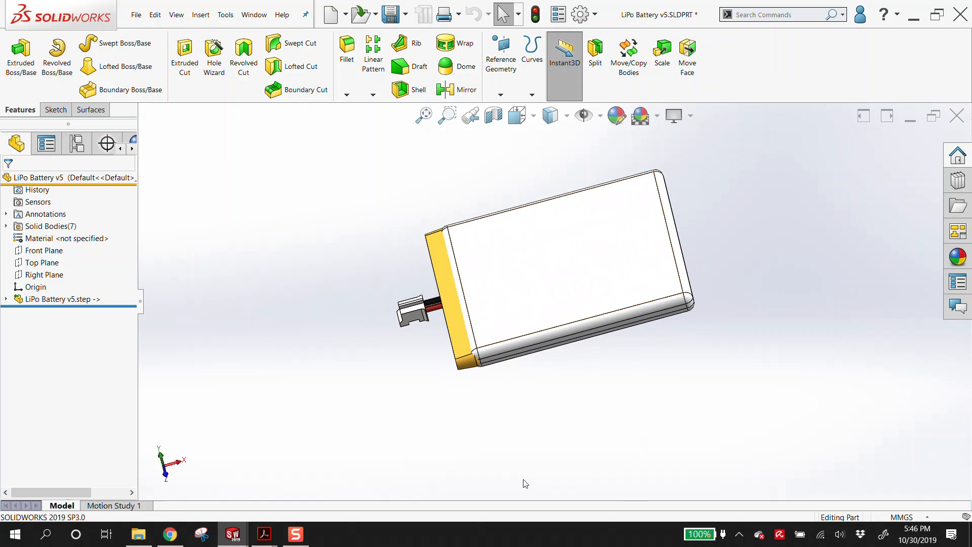
scroll(471, 276, "down", 5)
middle_click_drag(474, 305, 531, 305)
scroll(530, 304, "up", 1)
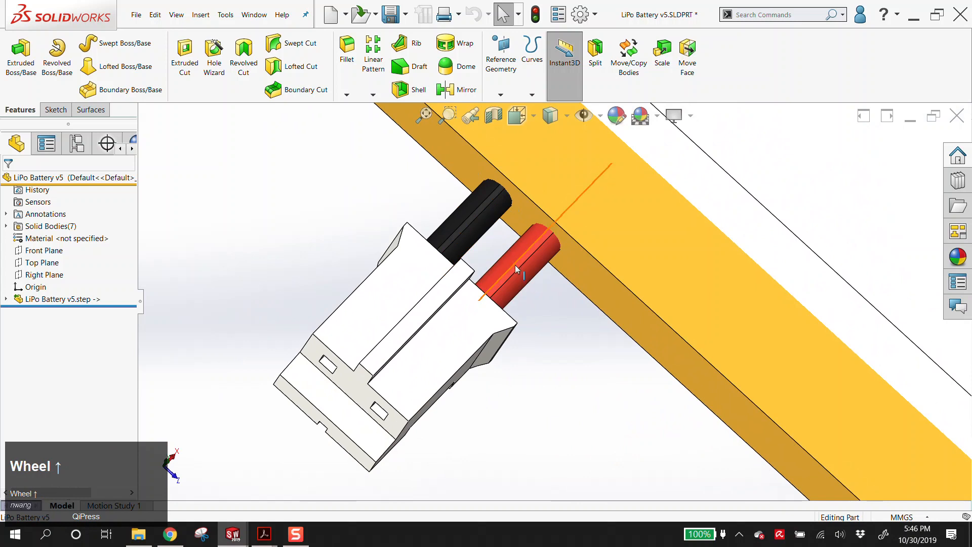
scroll(514, 270, "up", 4)
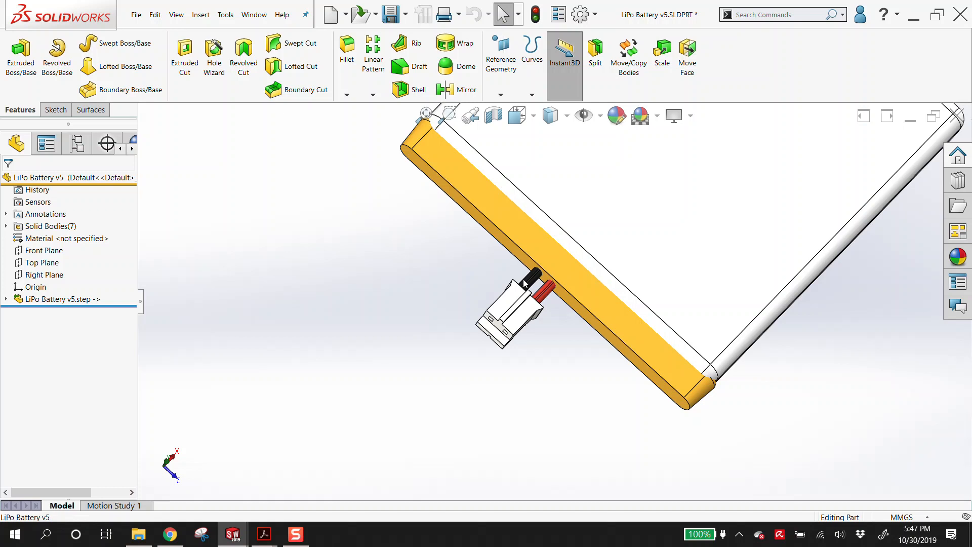
middle_click_drag(566, 319, 543, 233)
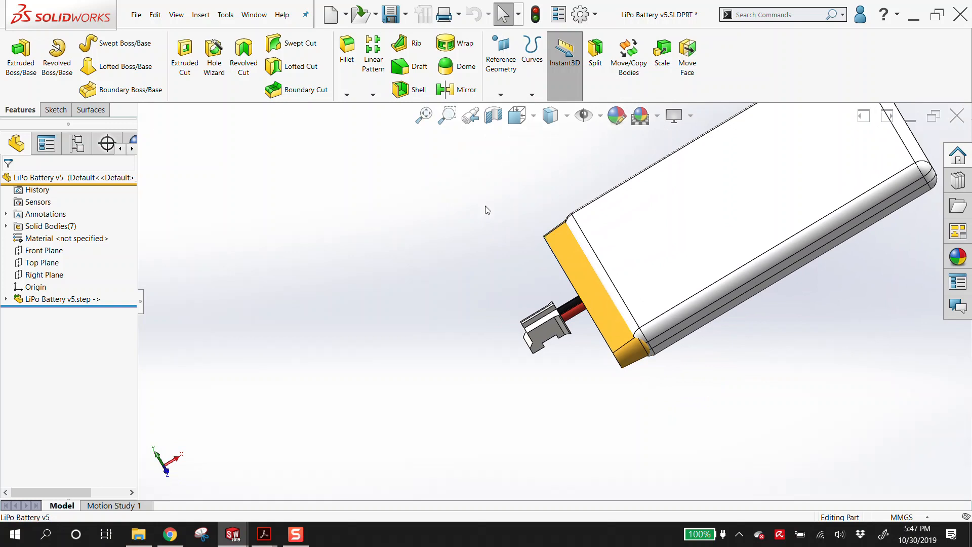
- Open the part USB Type C Port (SMD Type).SLDPRT from the usb-type-c-port-smd-type-1.snapshot.2 folder in P4
left_click(136, 14)
left_click(152, 49)
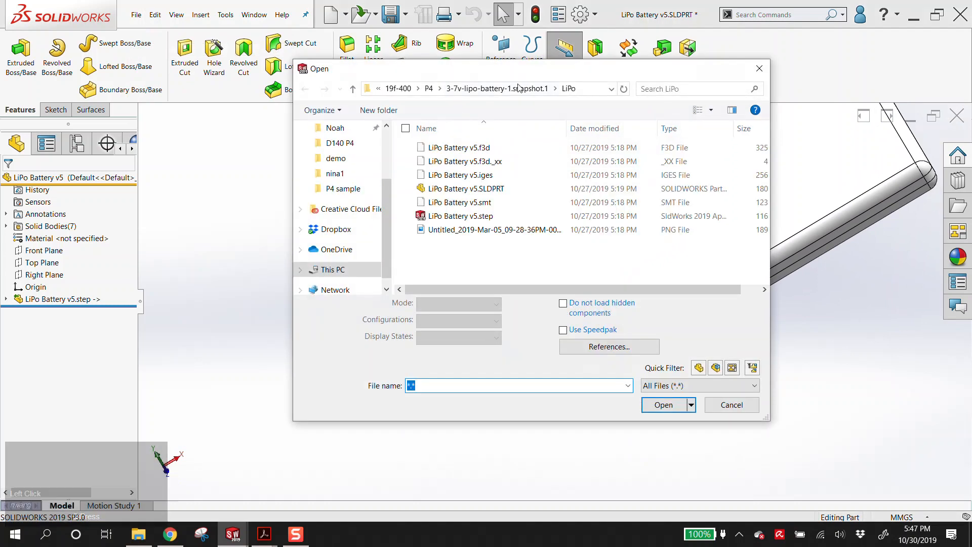
left_click(516, 92)
left_click(429, 89)
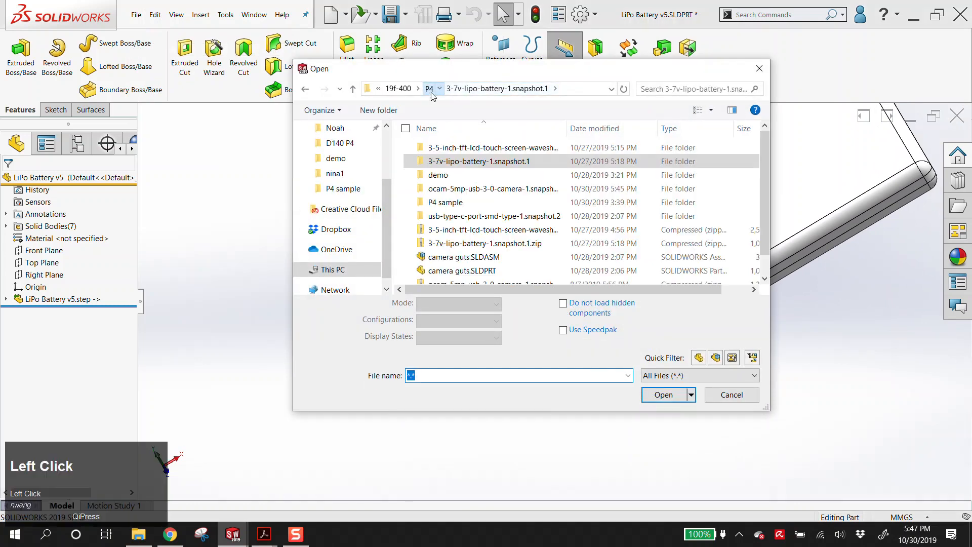
left_click(481, 217)
double_click(480, 218)
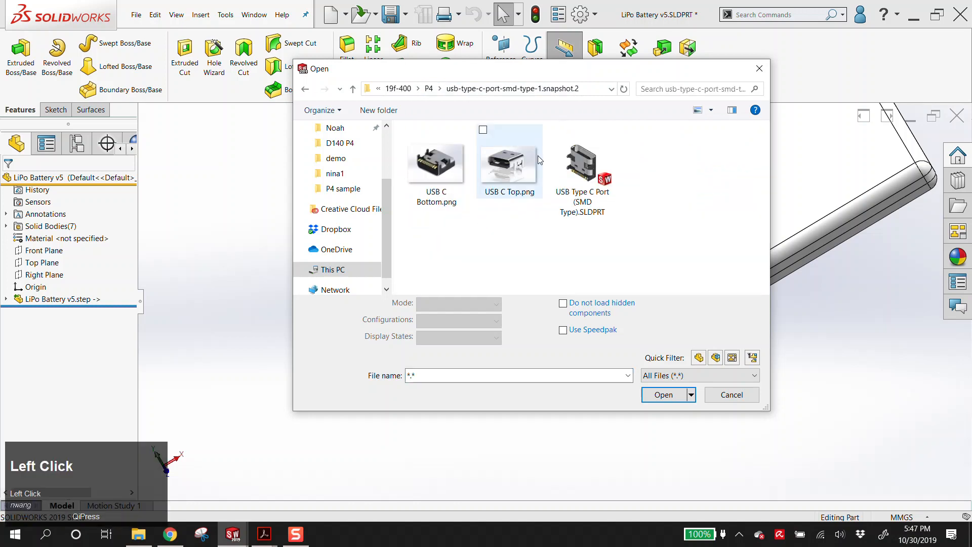
left_click(591, 169)
double_click(592, 168)
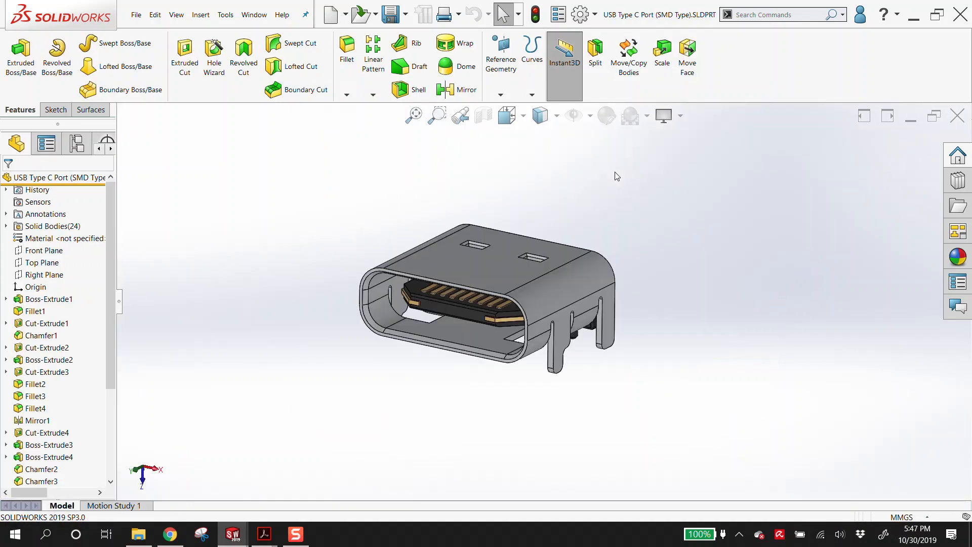
- Examine the USB port's shell, inner contacts and mounting legs from several angles
scroll(467, 290, "down", 5)
middle_click_drag(467, 290, 537, 186)
middle_click_drag(569, 276, 605, 121)
scroll(508, 343, "up", 5)
scroll(546, 254, "down", 2)
middle_click_drag(546, 254, 433, 250)
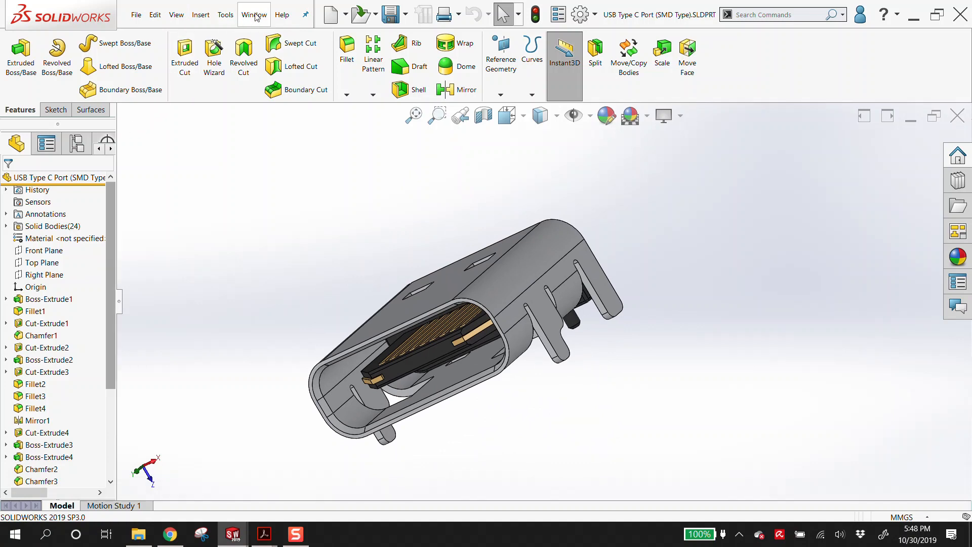
- Create a new assembly document from the AssemW template
left_click(137, 14)
left_click(152, 35)
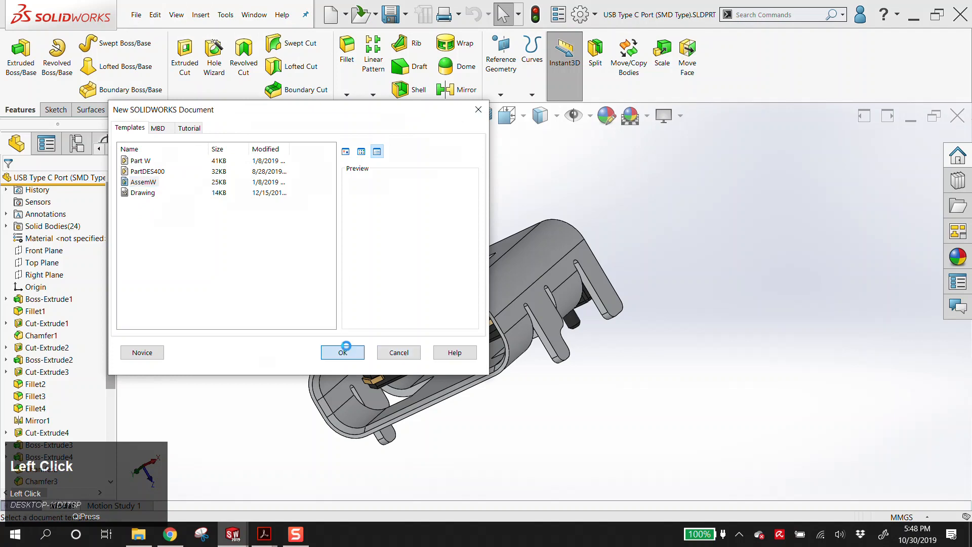
left_click(347, 352)
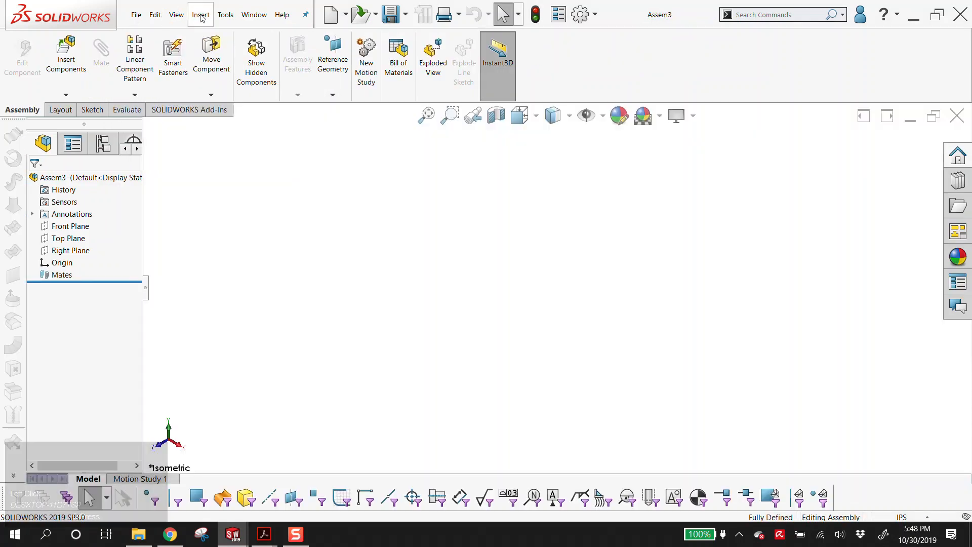
- Insert the open oCam-5CRO-U (Version 16A) part into the assembly as its first component
left_click(202, 17)
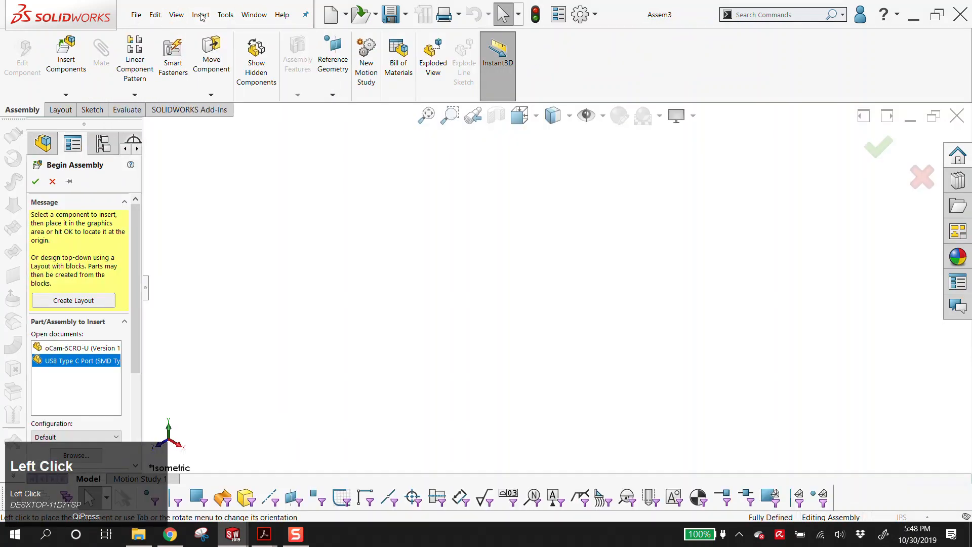
left_click(201, 16)
left_click(108, 219)
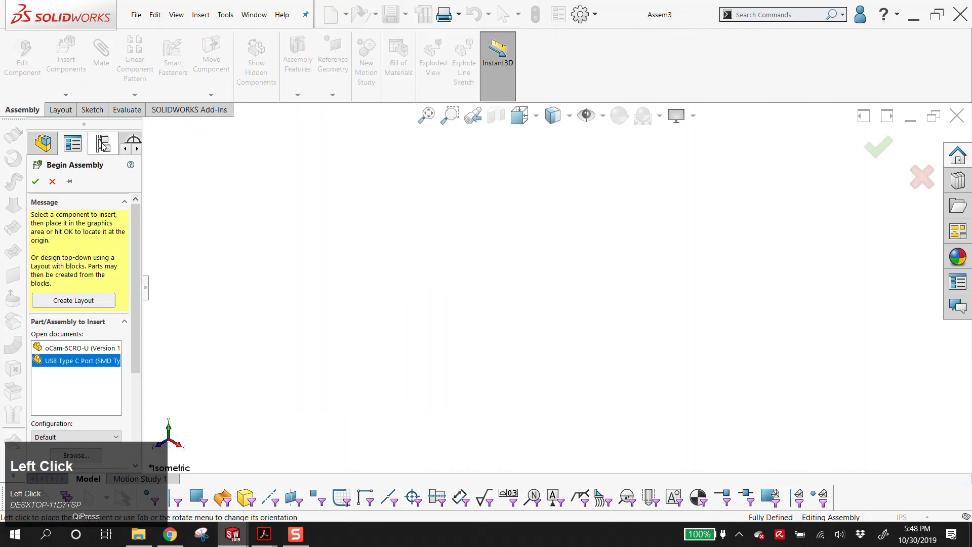
left_click(86, 349)
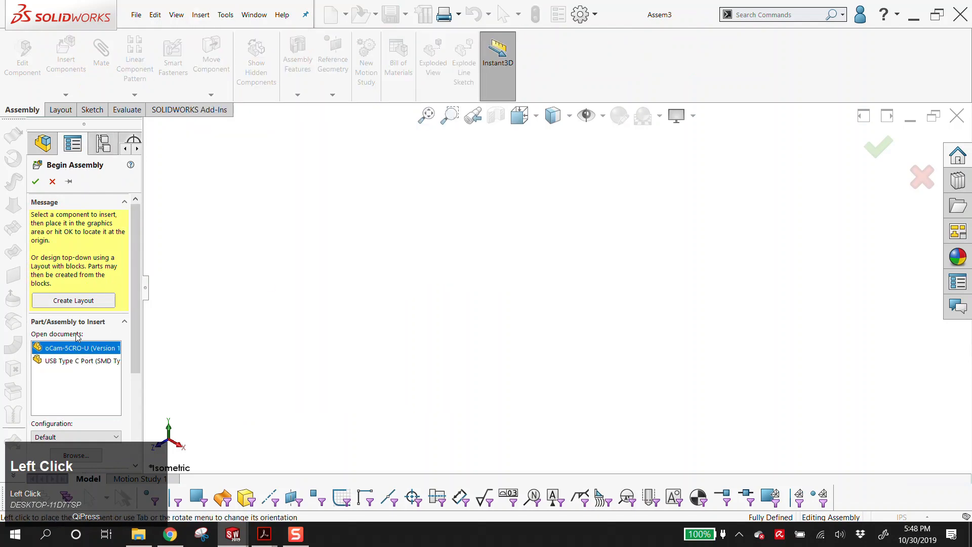
left_click(383, 290)
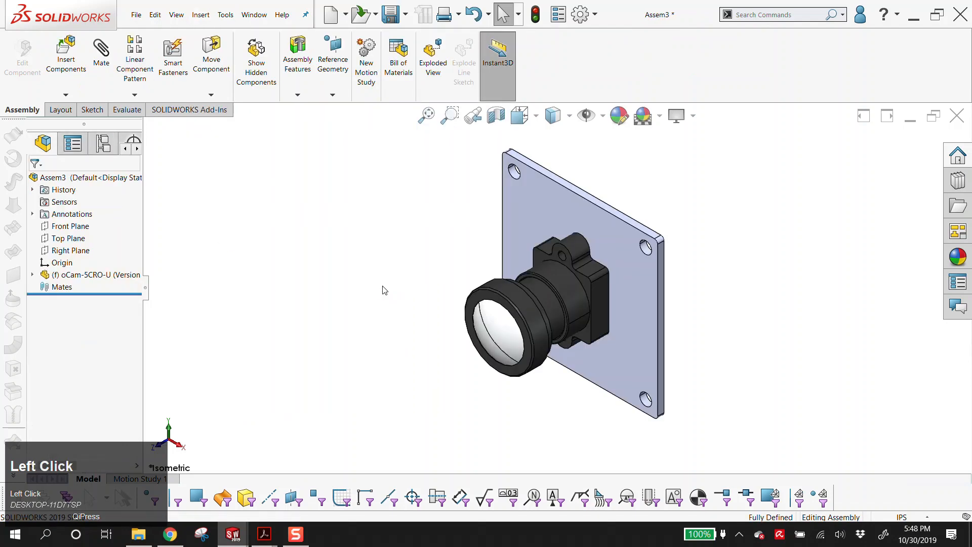
- Highlight the inserted camera part's Front, Top and Right planes together and examine how they run through the model
left_click(33, 275)
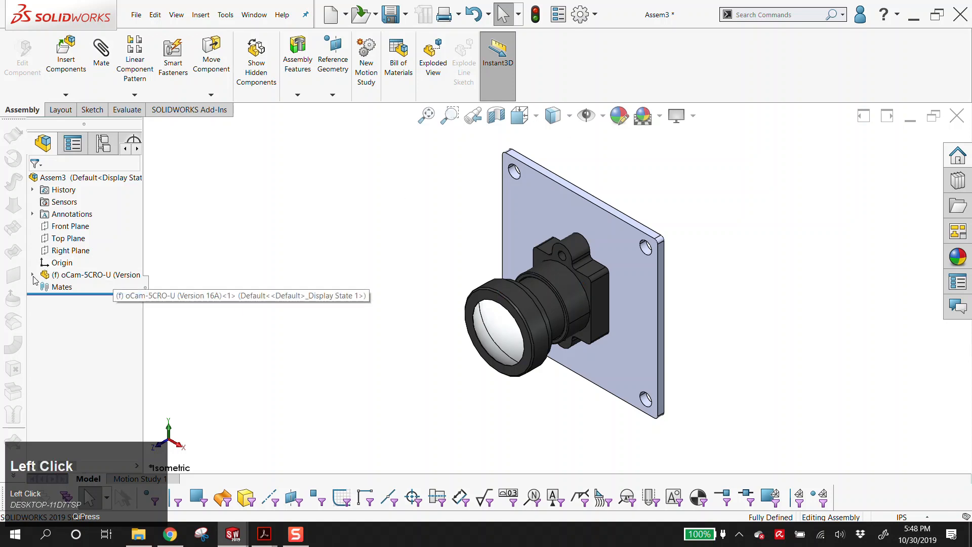
left_click(82, 360)
left_click(82, 384, "shift")
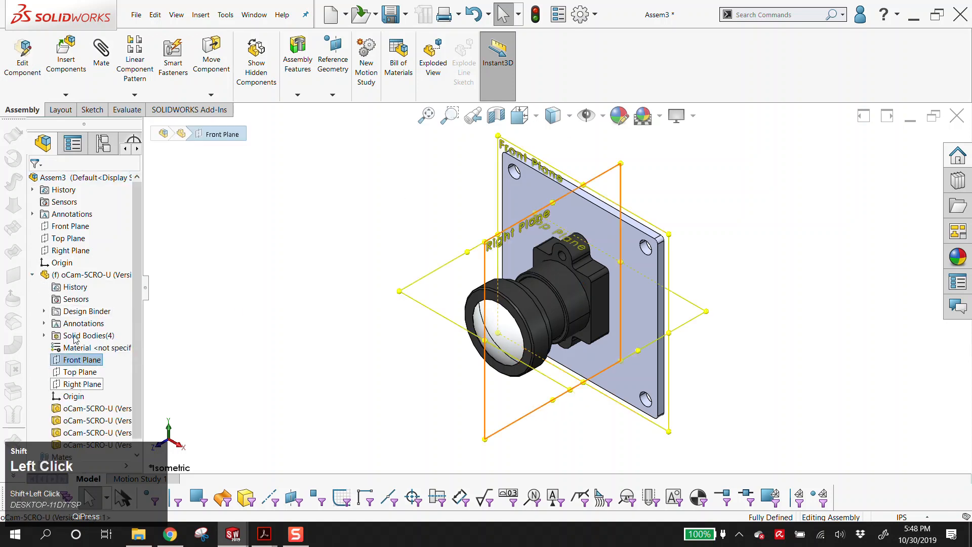
scroll(560, 371, "down", 2)
middle_click_drag(560, 371, 299, 289)
scroll(628, 285, "down", 1)
scroll(628, 284, "up", 5)
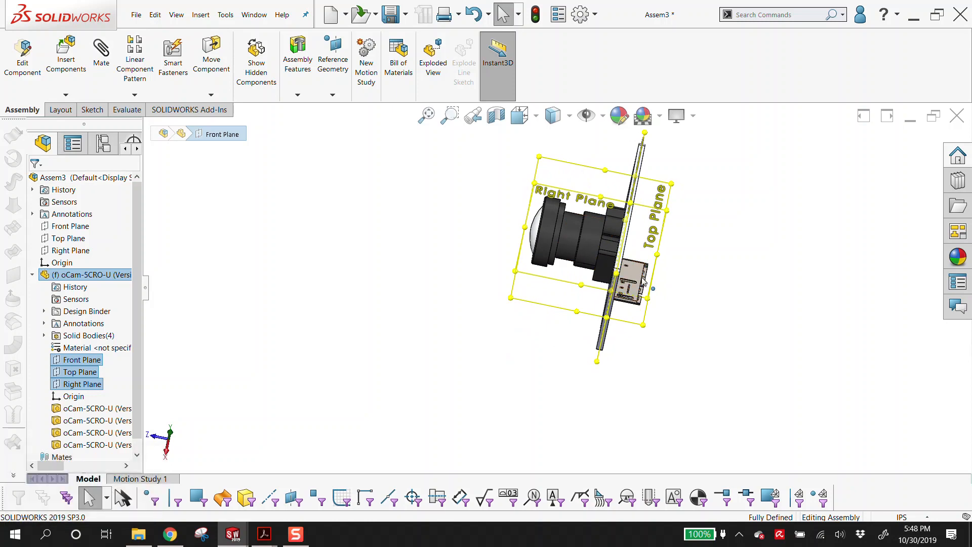
left_click(320, 321)
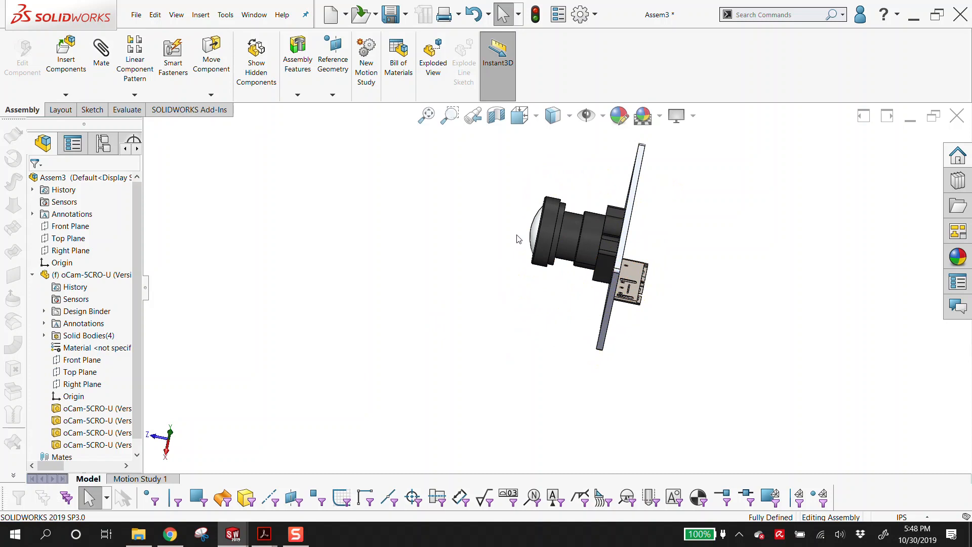
- Float the fixed oCam-5CRO-U component and move it freely within the assembly
right_click(76, 274)
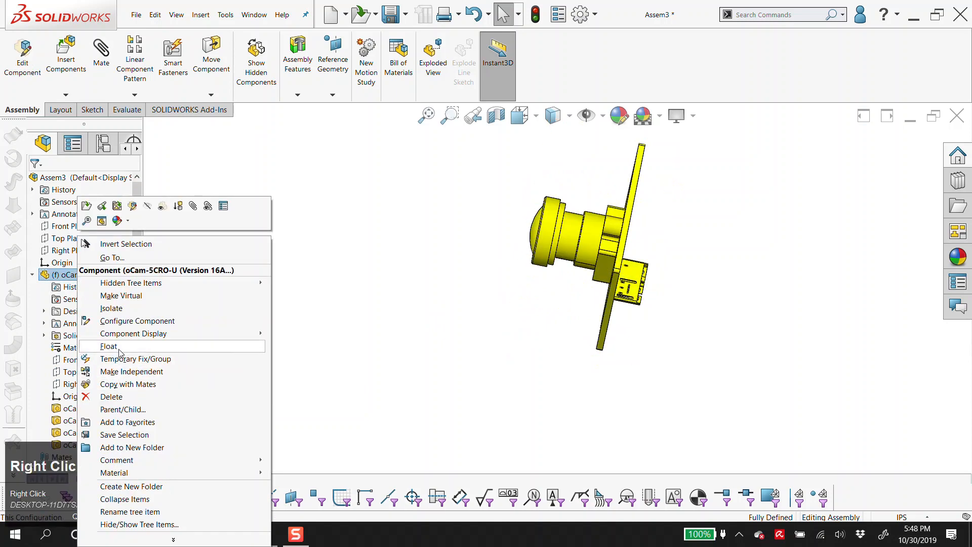
left_click(66, 264)
middle_click_drag(657, 232, 661, 291)
scroll(661, 293, "down", 3)
left_click_drag(661, 294, 655, 332)
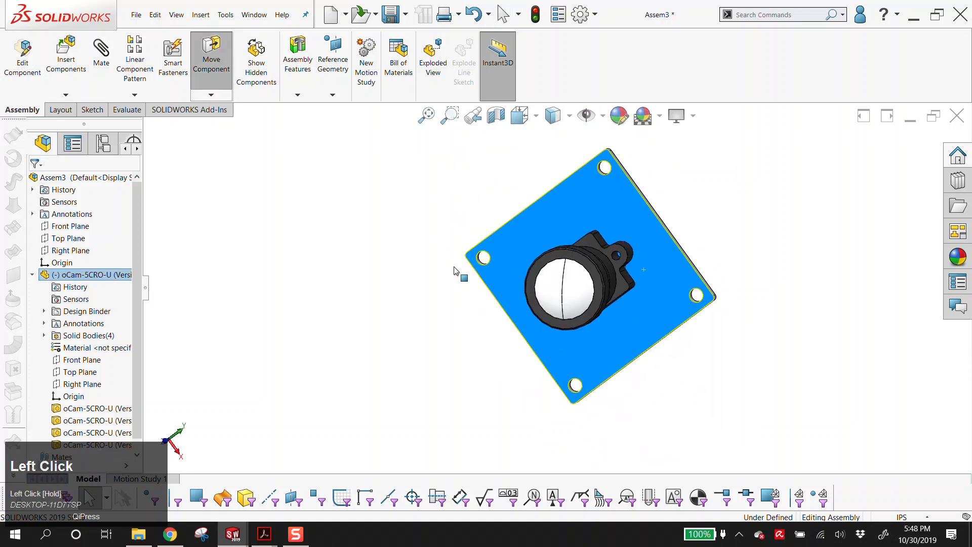
- Highlight the assembly's Front Plane to examine how the floated camera sits relative to it
left_click(64, 226)
scroll(361, 221, "up", 2)
middle_click_drag(361, 220, 491, 138)
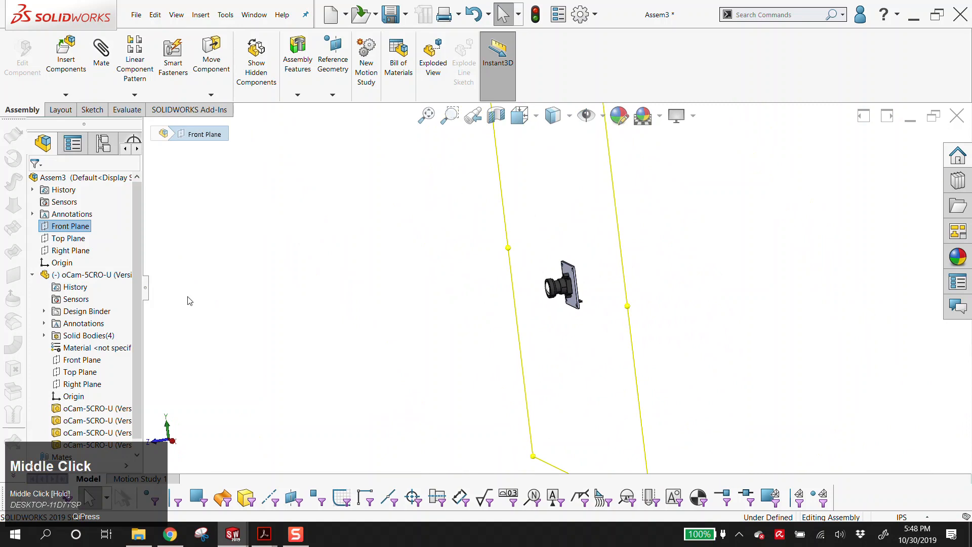
scroll(526, 322, "up", 3)
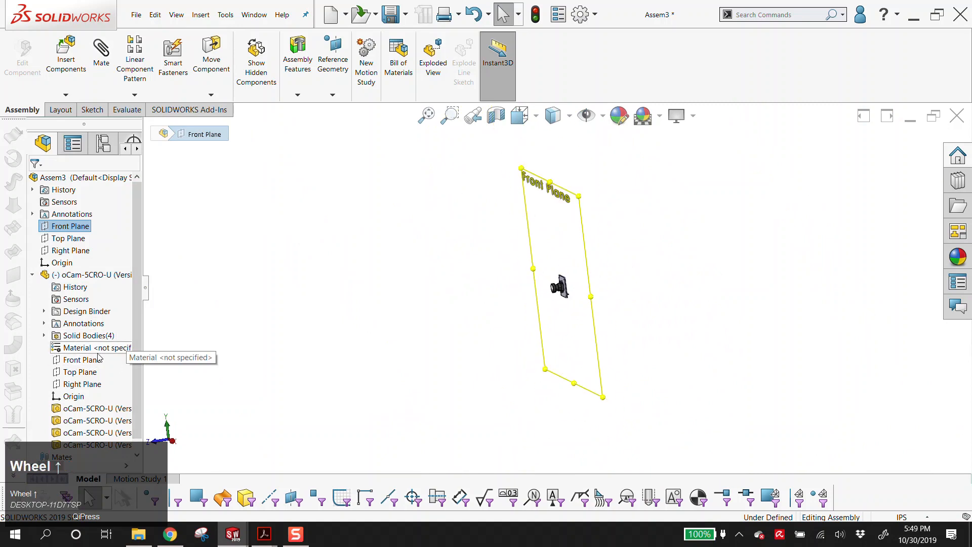
left_click(390, 330)
- Examine the camera up close and select the short straight edge on its lens adapter
scroll(502, 283, "down", 3)
scroll(638, 282, "down", 2)
scroll(682, 341, "down", 6)
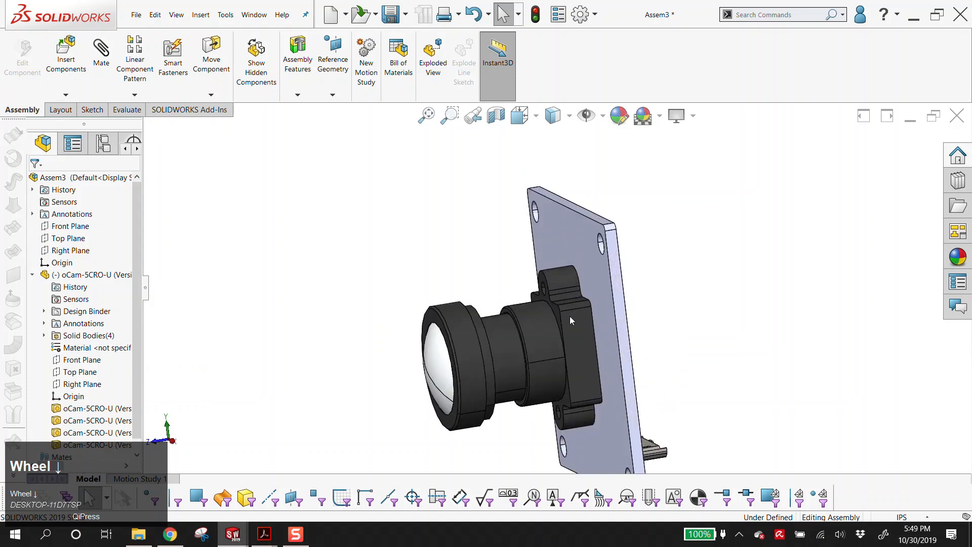
left_click(538, 368)
scroll(537, 368, "up", 5)
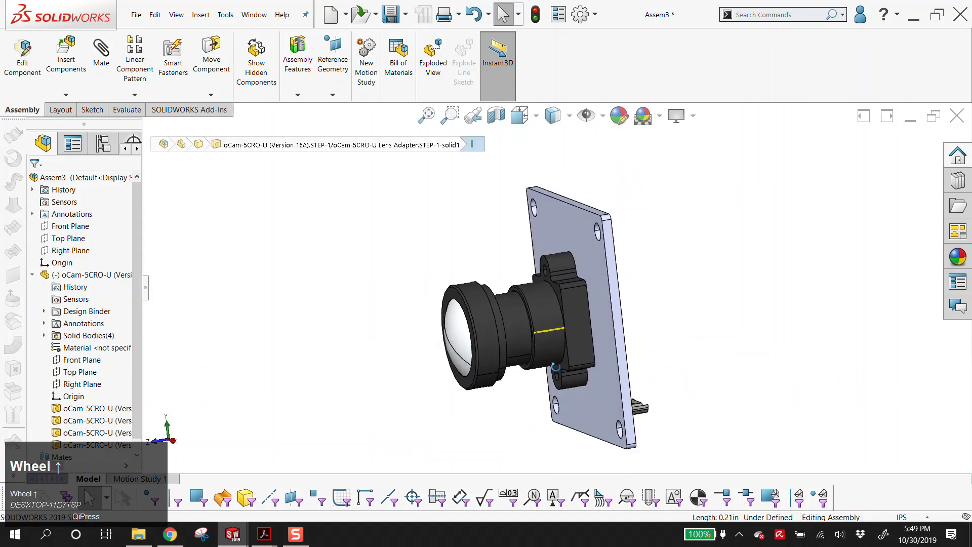
left_click(68, 238)
left_click(81, 359, "shift")
scroll(582, 324, "up", 4)
middle_click_drag(597, 334, 622, 346)
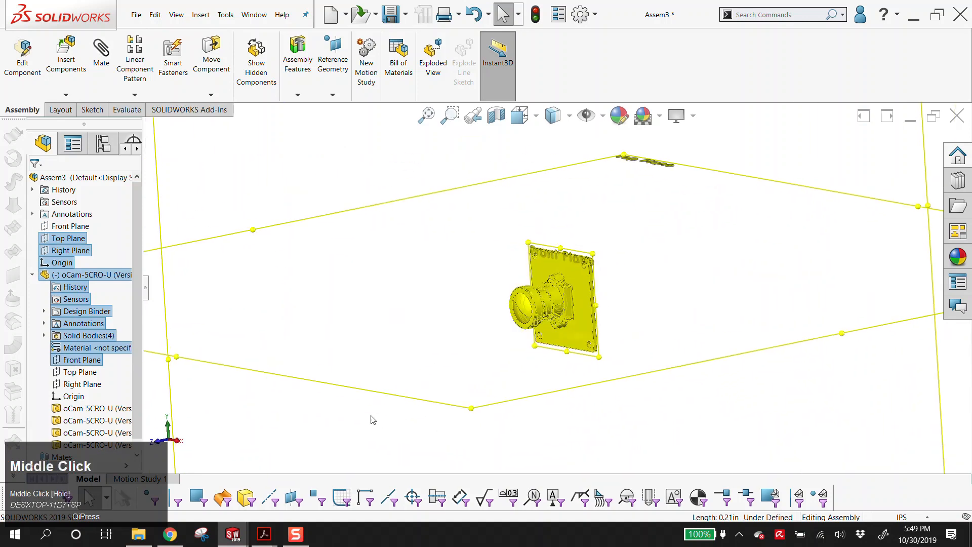
left_click(379, 401)
scroll(487, 342, "down", 8)
left_click(436, 376)
left_click(69, 239)
left_click(81, 360, "shift")
scroll(547, 292, "up", 1)
left_click(234, 235)
- Add a coincident mate between the assembly's Top Plane and the short straight edge on the camera's lens adapter
left_click(63, 235)
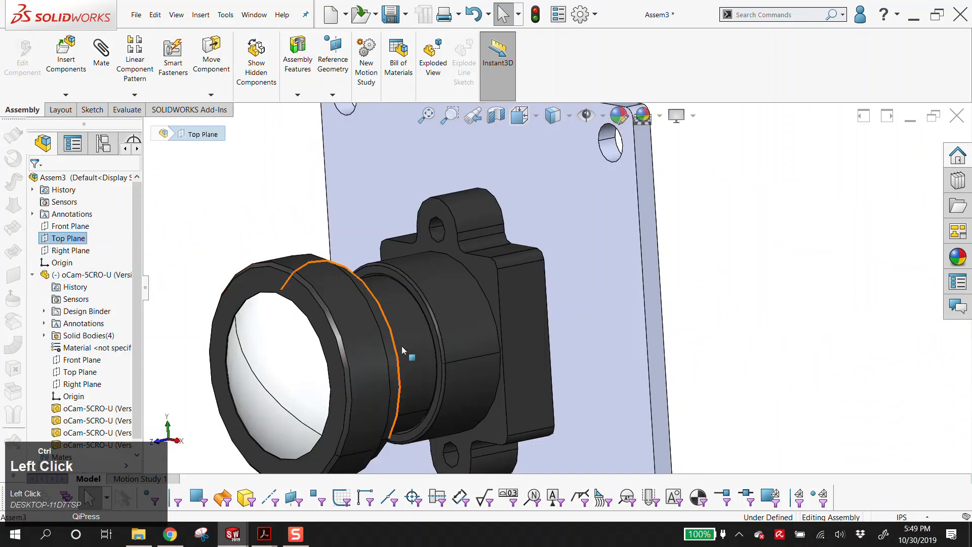
left_click(461, 364, "ctrl")
left_click(461, 364)
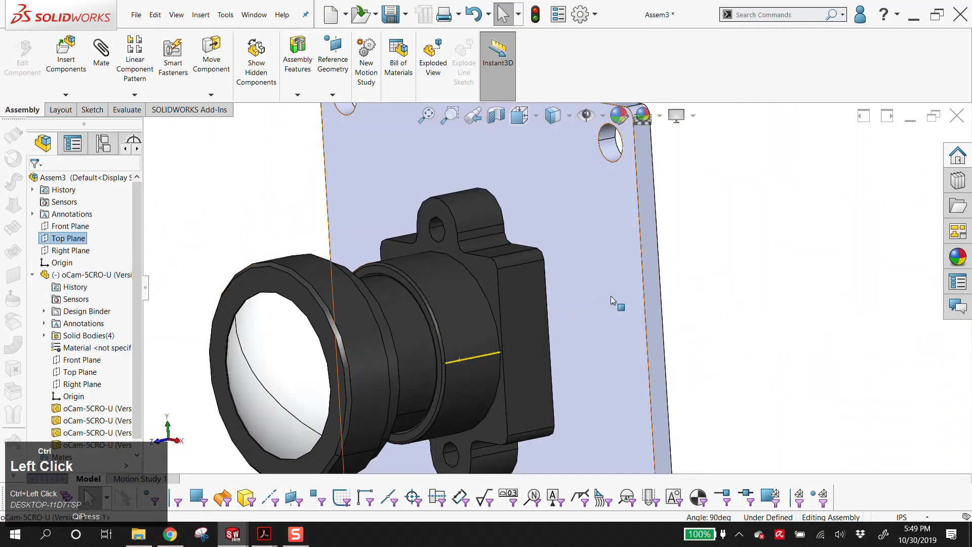
scroll(604, 297, "up", 6)
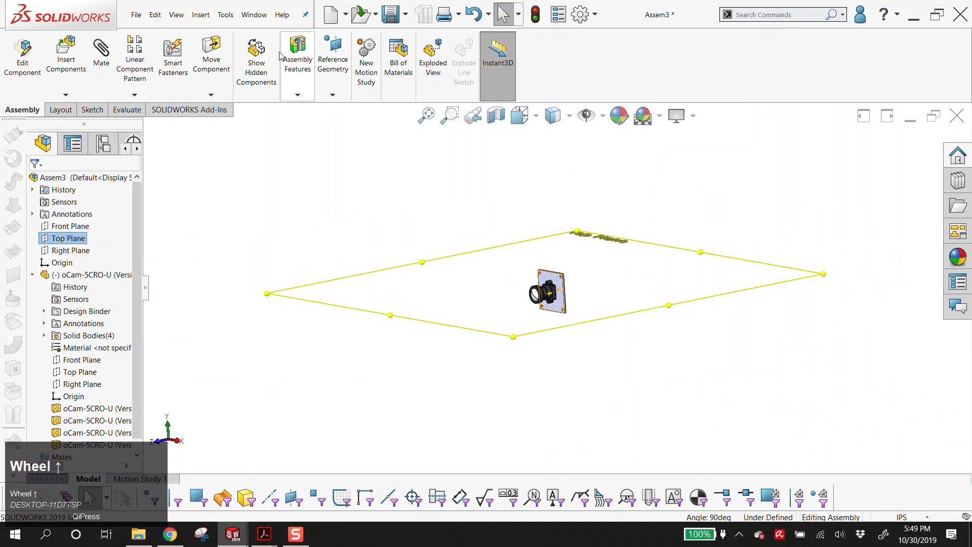
left_click(110, 56)
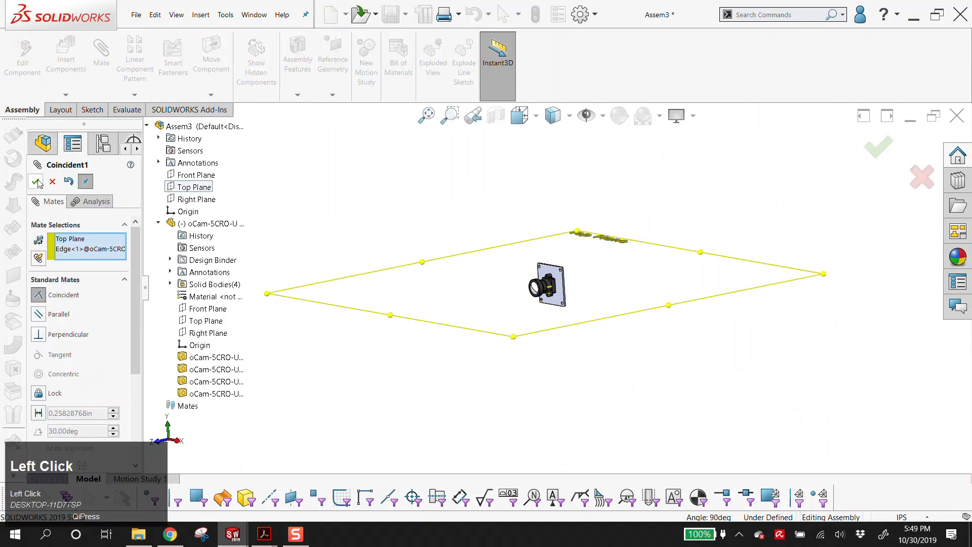
scroll(544, 273, "down", 3)
scroll(617, 277, "down", 3)
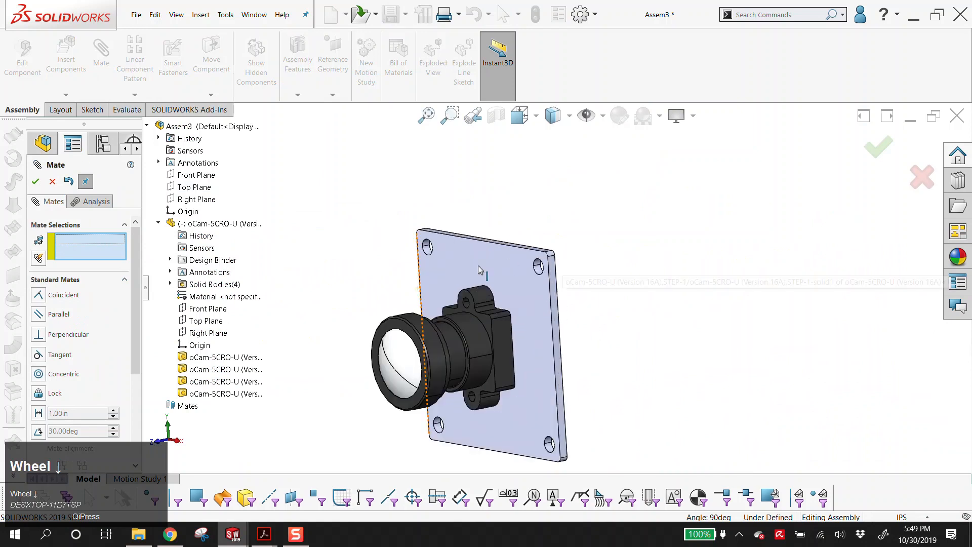
- Add a coincident mate between the front face of the camera's square board and the assembly's Front Plane
left_click(528, 285)
left_click(529, 293)
left_click(528, 293)
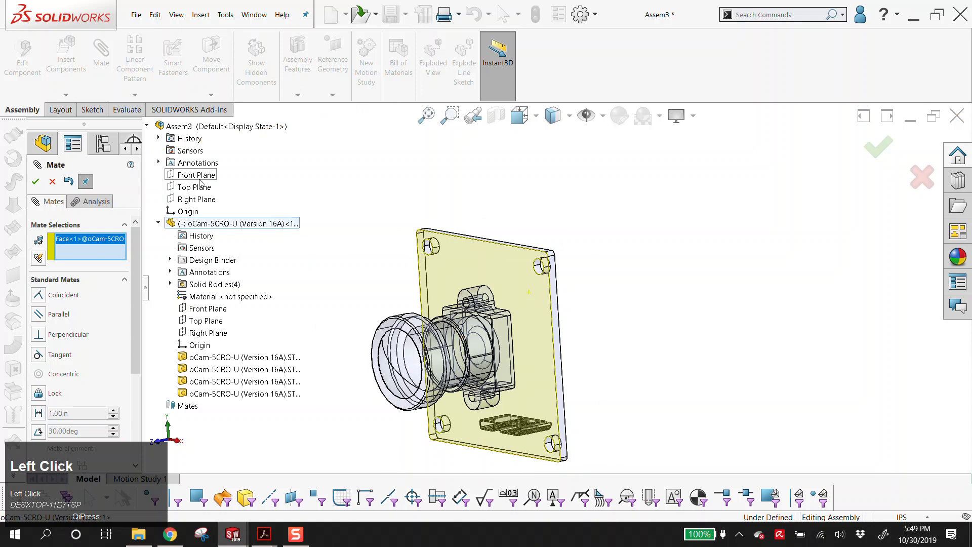
scroll(653, 371, "up", 5)
scroll(657, 370, "up", 1)
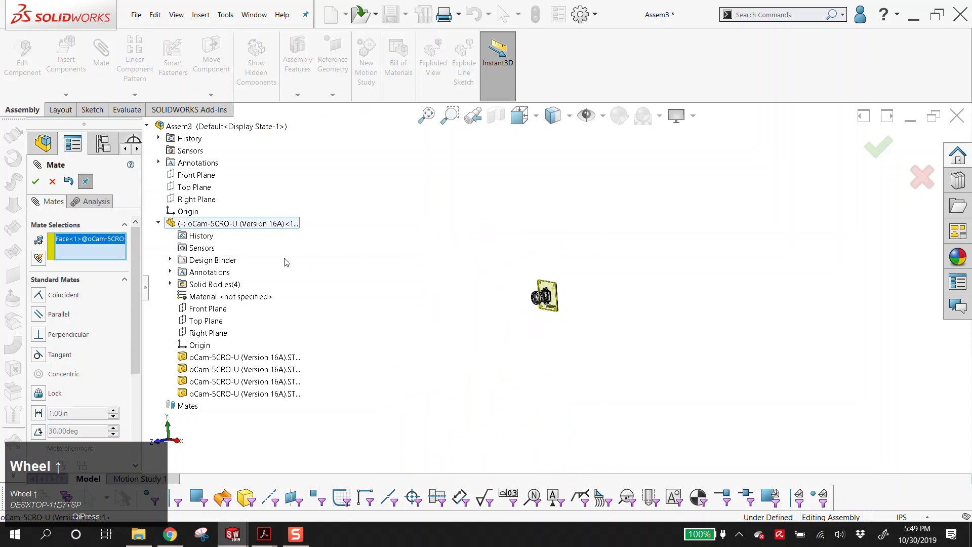
left_click(191, 177)
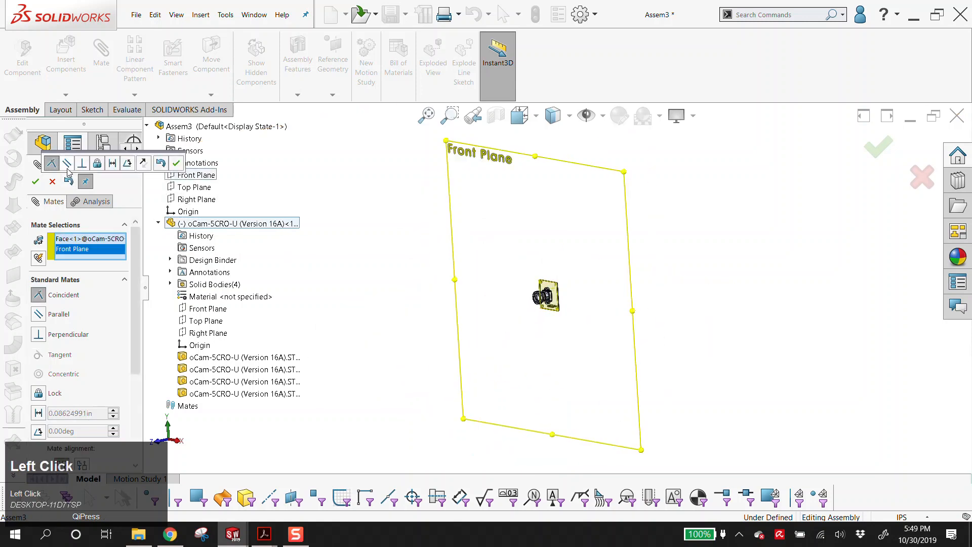
left_click(353, 219)
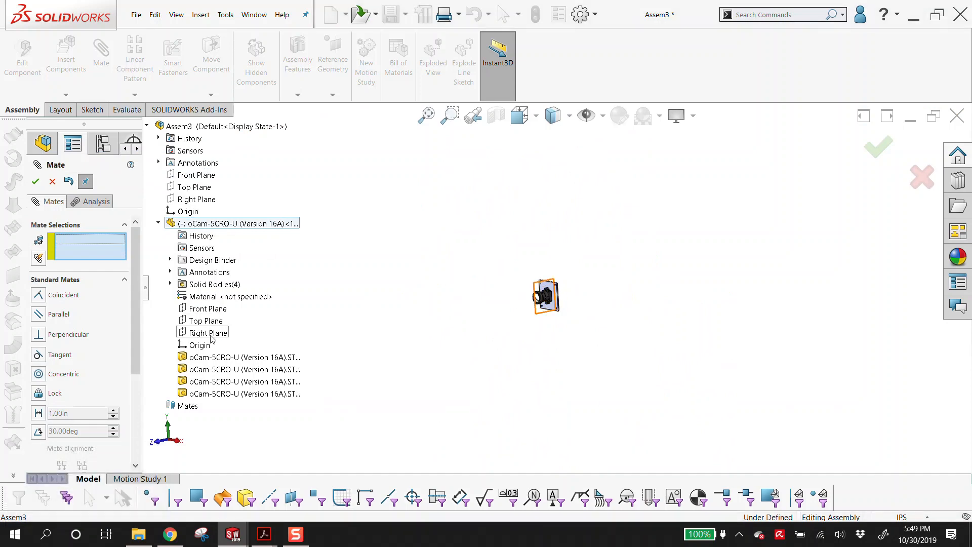
left_click(210, 334)
scroll(607, 322, "down", 4)
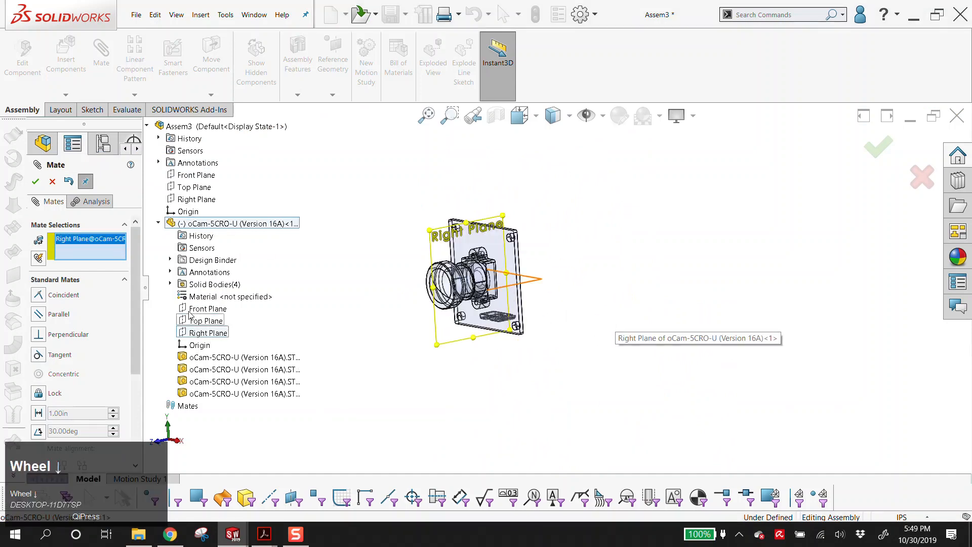
left_click(521, 385)
scroll(368, 238, "down", 3)
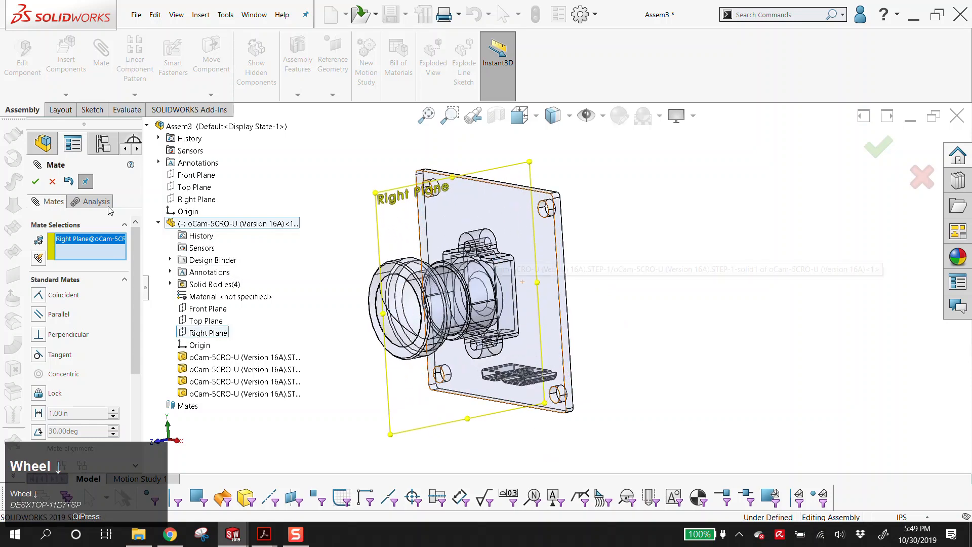
left_click(52, 182)
- Open the oCam-5CRO-U camera part in its own window from the assembly
scroll(532, 291, "up", 2)
middle_click_drag(532, 288, 532, 245)
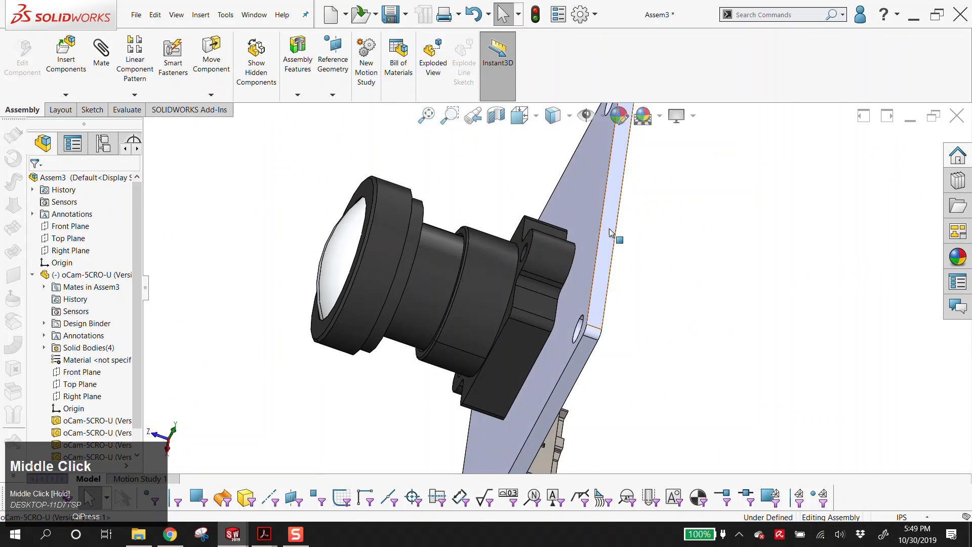
scroll(610, 229, "up", 3)
middle_click_drag(599, 226, 574, 245)
right_click(568, 261)
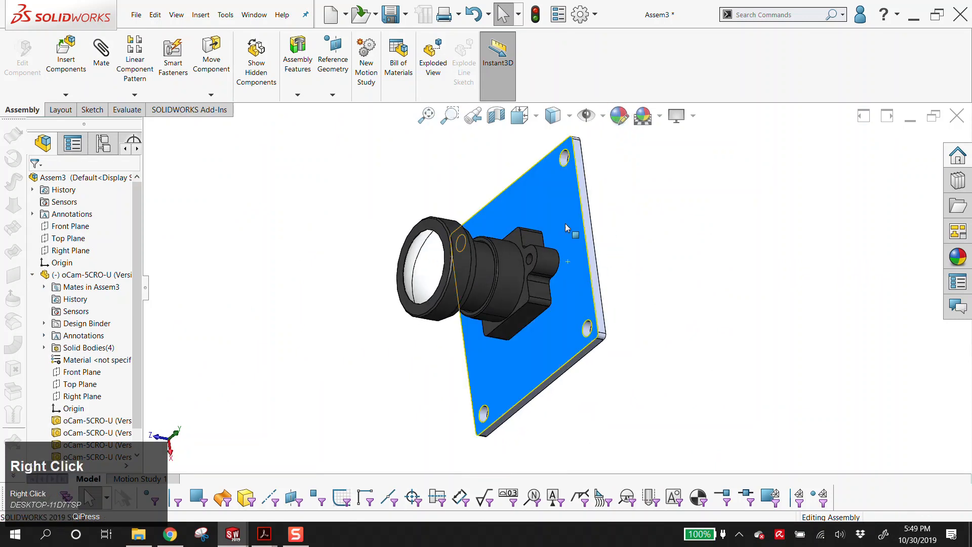
left_click(576, 145)
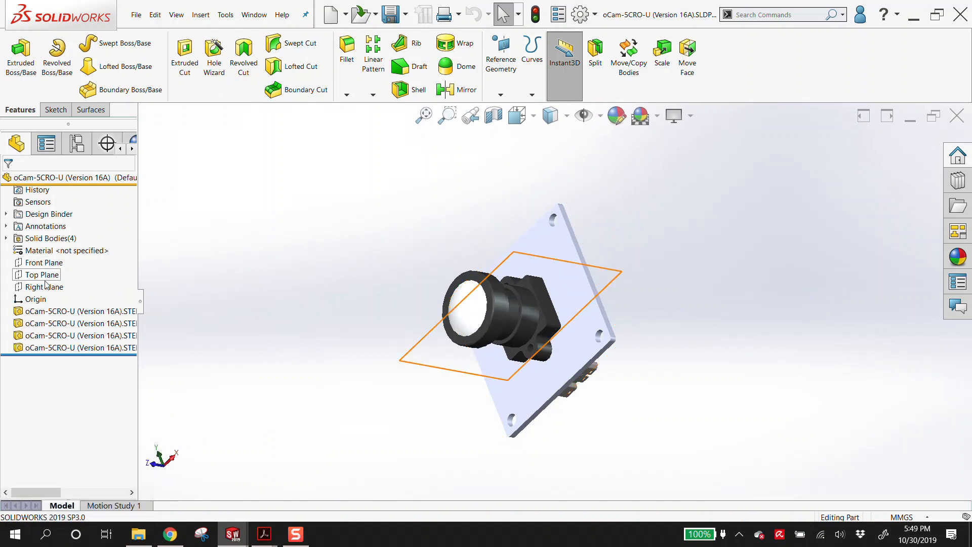
- Sketch a vertical line about 39 mm long on the Front Plane, joining the midpoints of the board's upper and lower edges
left_click(42, 267)
key("alt+n")
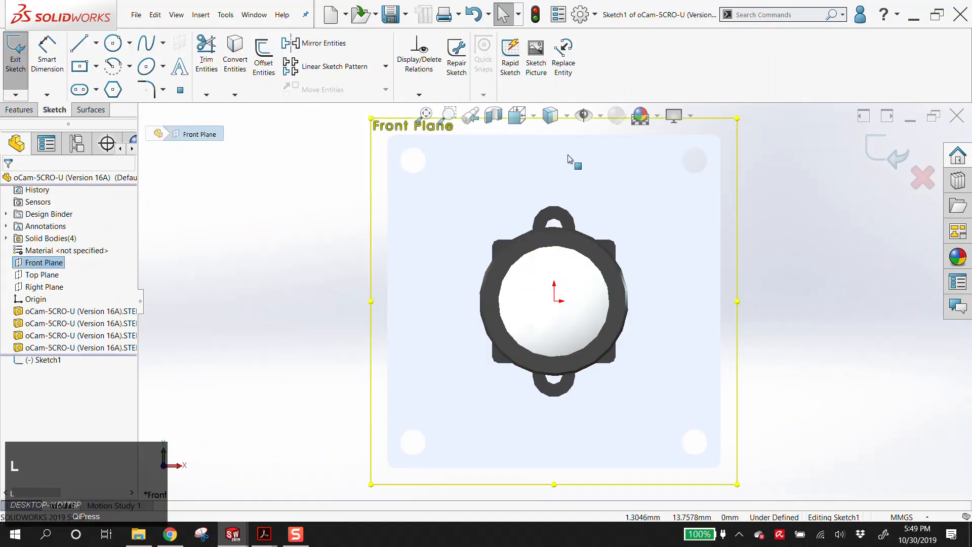
key("l")
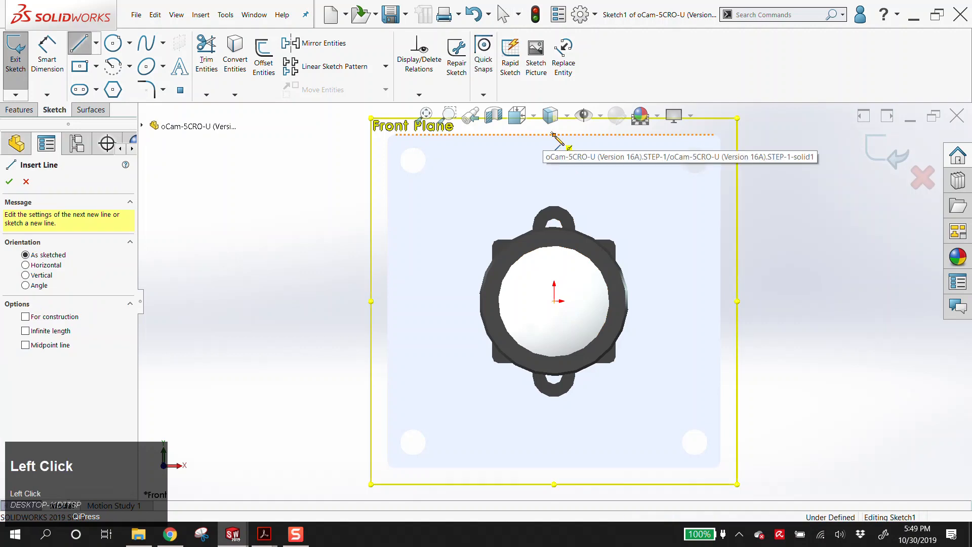
scroll(557, 304, "up", 2)
left_click(555, 440)
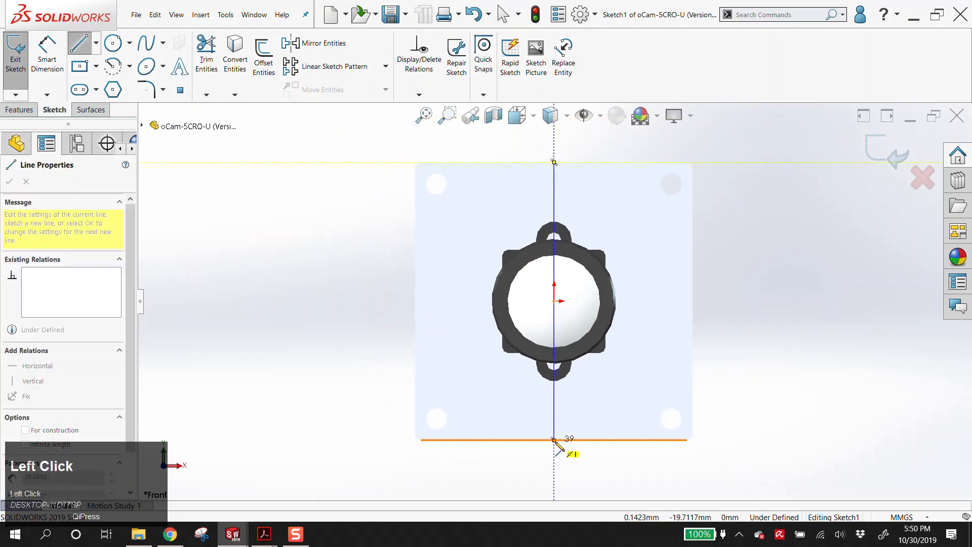
key("Escape")
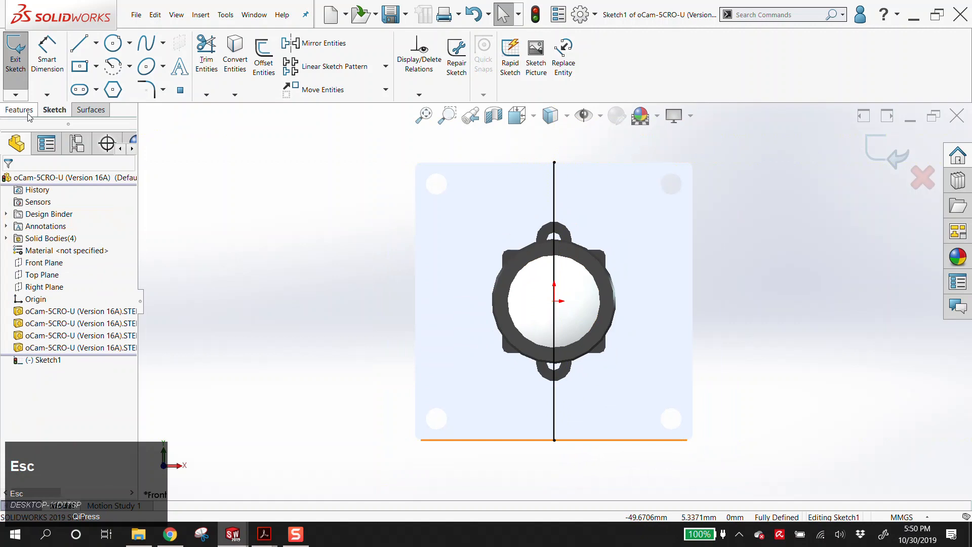
- Create a projection Split Line from the current sketch on the front face of the camera board
left_click(97, 113)
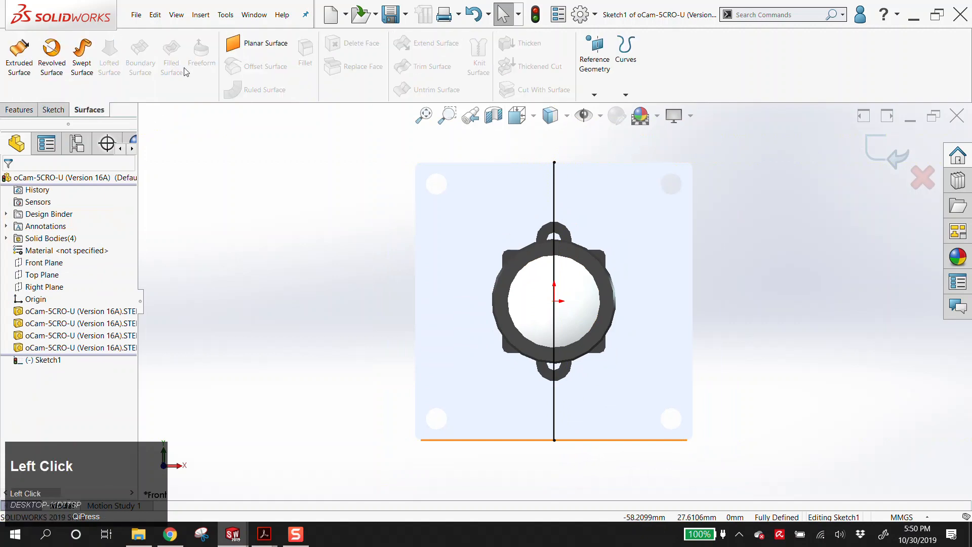
left_click(626, 95)
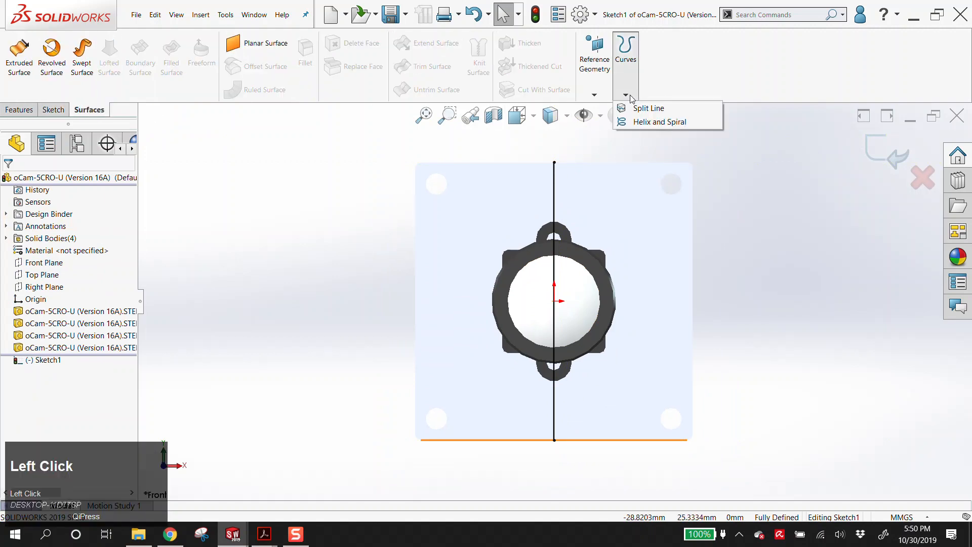
left_click(650, 108)
left_click(642, 232)
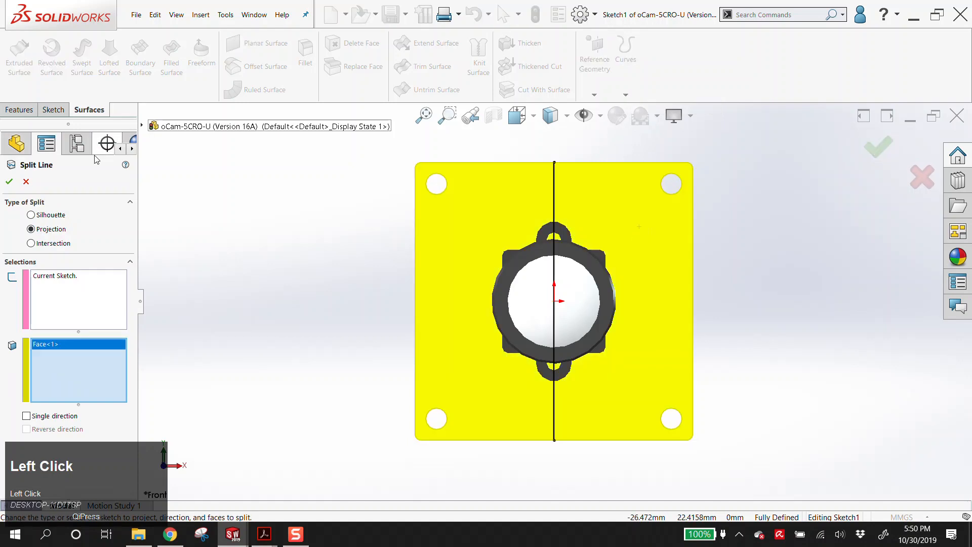
left_click(13, 185)
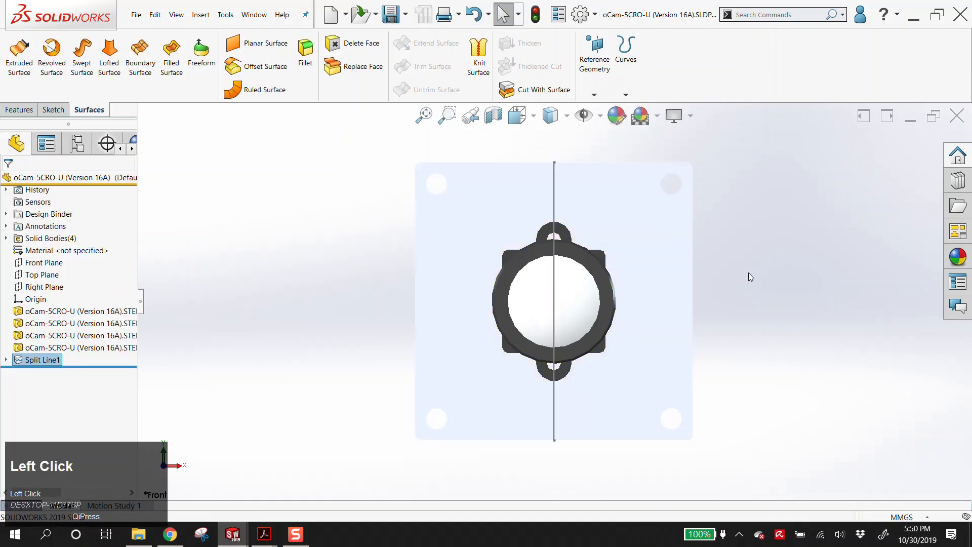
- Set the part's display style to Shaded With Edges and examine the split line across the board
middle_click_drag(751, 274, 649, 142)
left_click(688, 121)
left_click(566, 116)
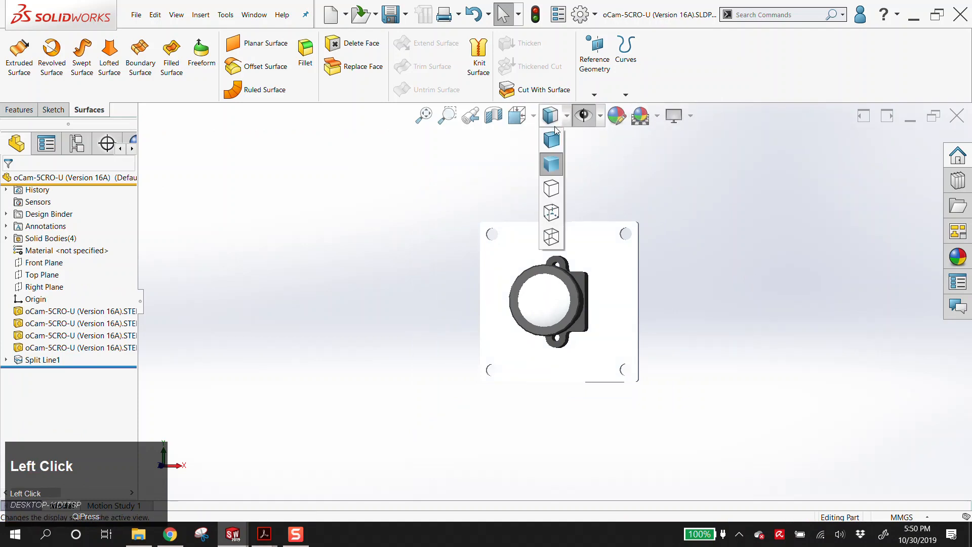
left_click(556, 139)
middle_click_drag(690, 296, 688, 333)
scroll(627, 278, "down", 4)
middle_click_drag(627, 278, 557, 283)
scroll(642, 376, "up", 4)
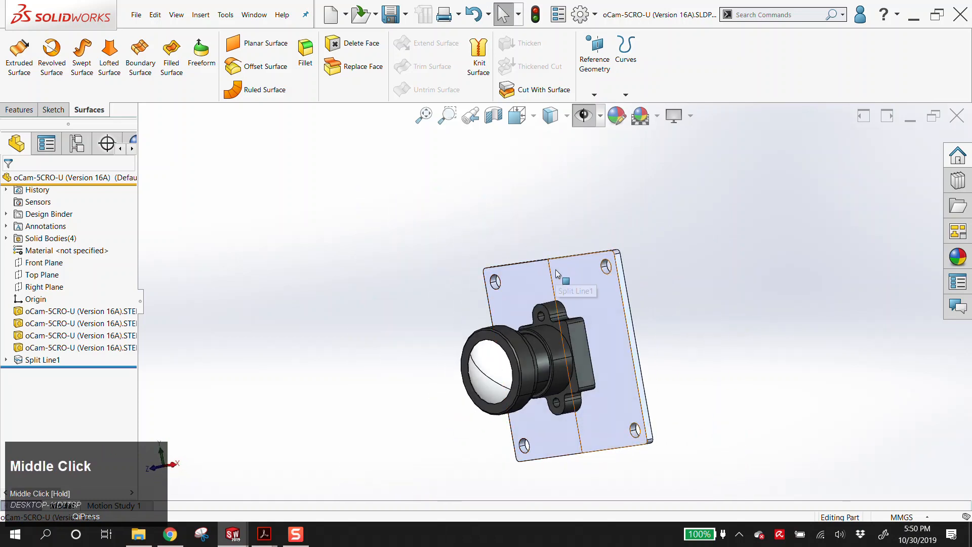
- Return to the Assem3 assembly, rebuild it with the changed camera part and dismiss the error report
left_click(254, 15)
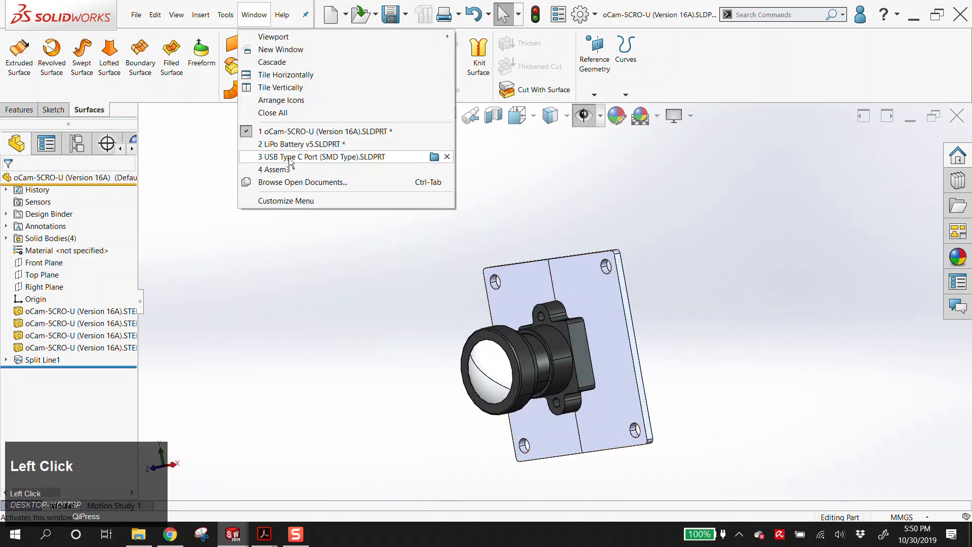
left_click(275, 171)
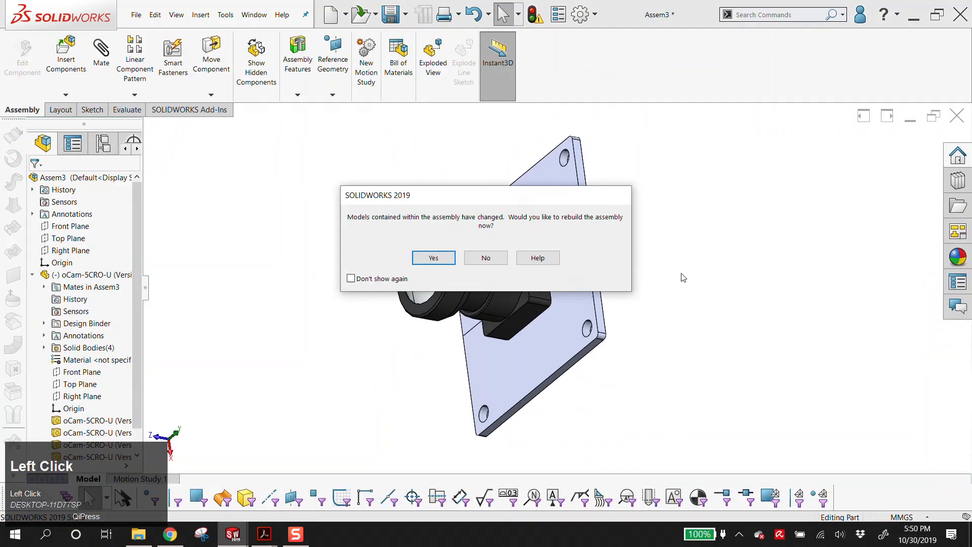
left_click(434, 258)
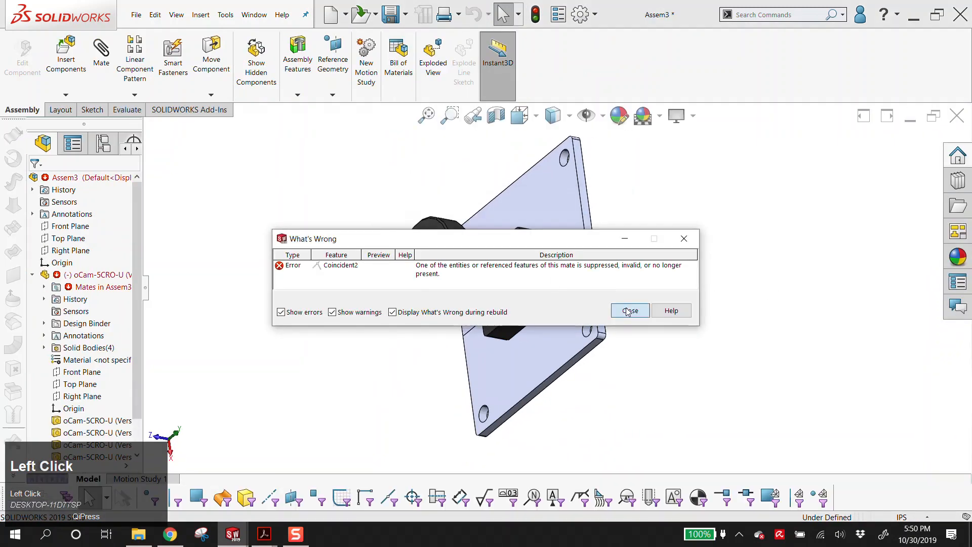
left_click(630, 309)
- Add a coincident mate between the split line on the camera board and the assembly's Right Plane
left_click(575, 258)
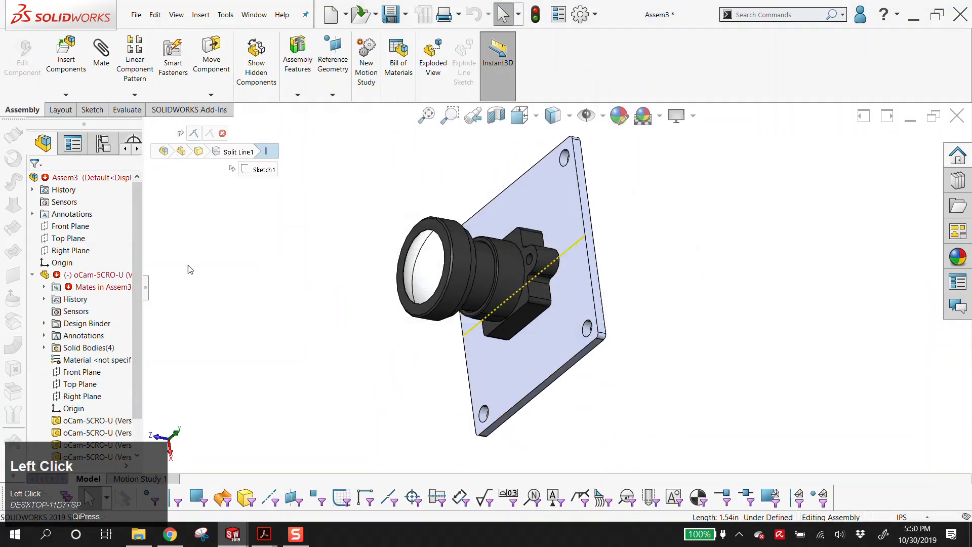
left_click(65, 253)
scroll(415, 278, "up", 5)
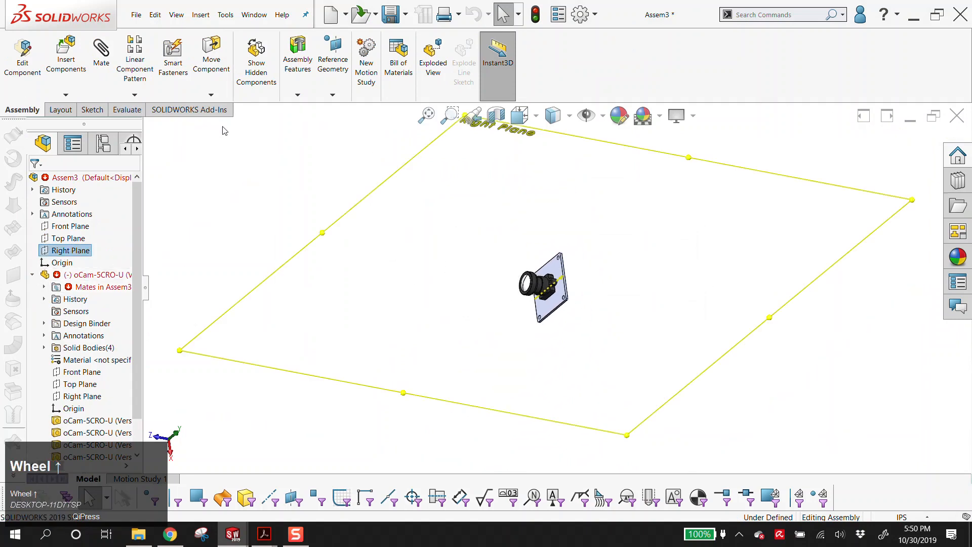
left_click(104, 49)
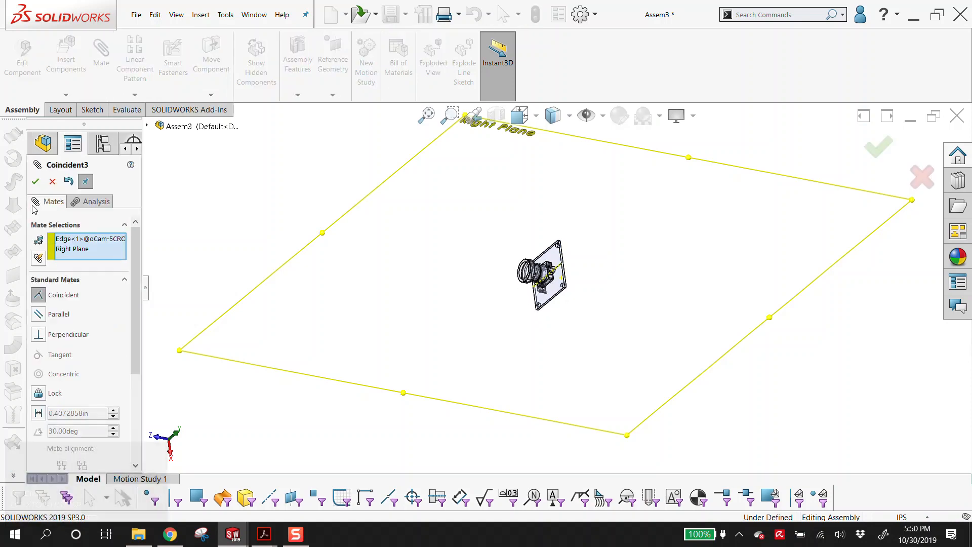
left_click(36, 182)
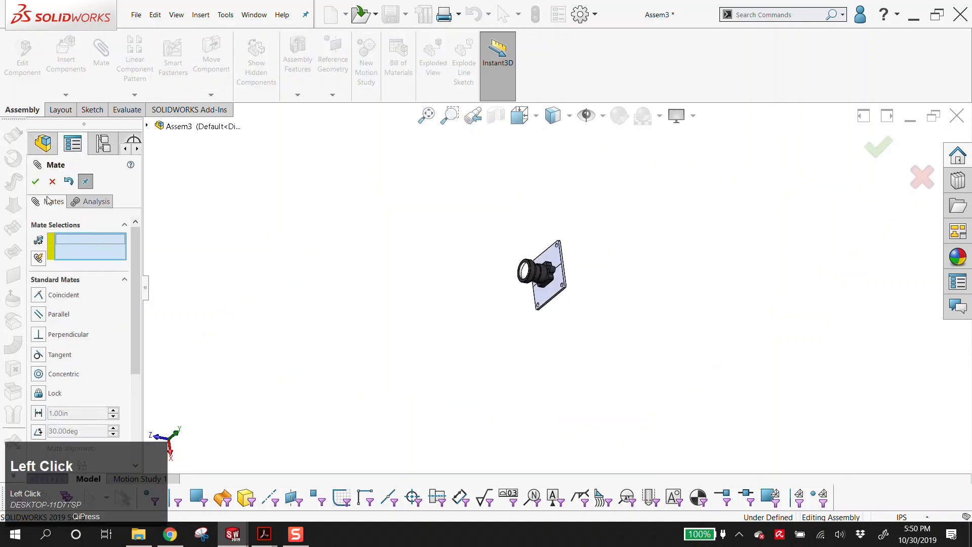
- Repair the failed coincident mate to the assembly's Front Plane by replacing its missing reference with the camera board's front face
scroll(78, 356, "down", 3)
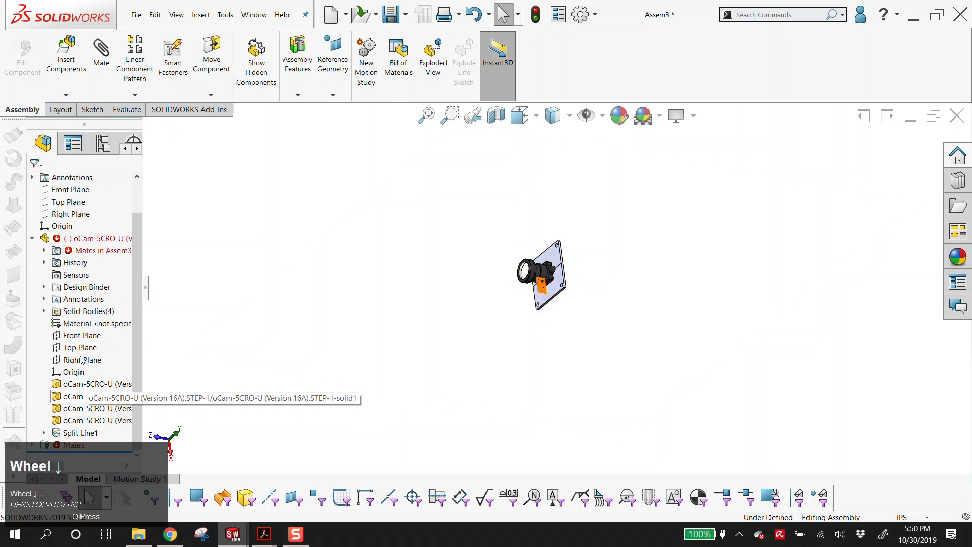
left_click(33, 444)
right_click(93, 431)
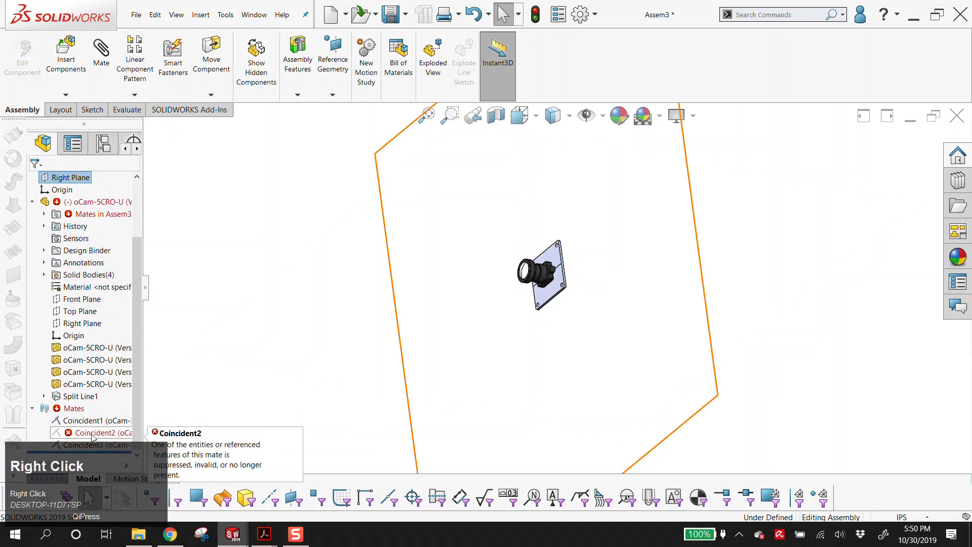
left_click(103, 243)
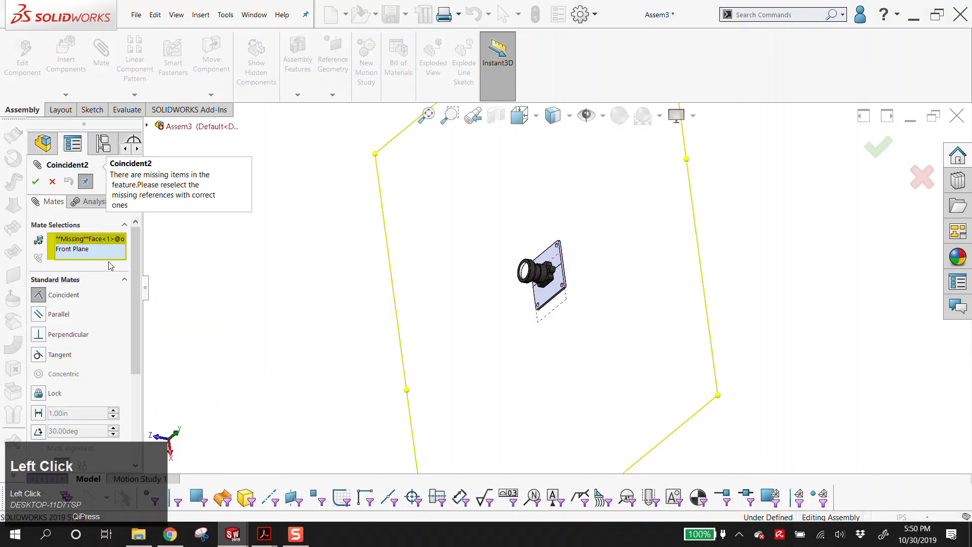
left_click(103, 242)
key("Delete")
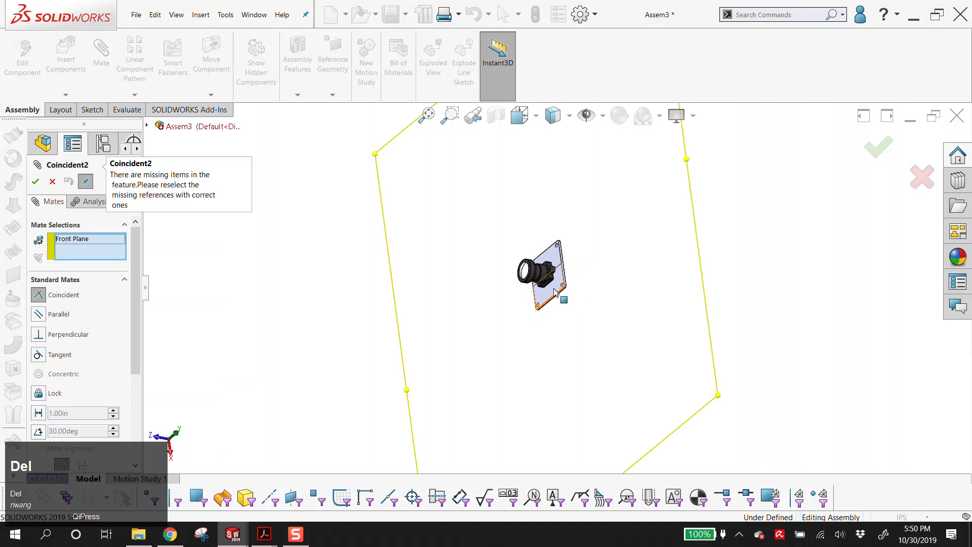
left_click(530, 282)
left_click(35, 181)
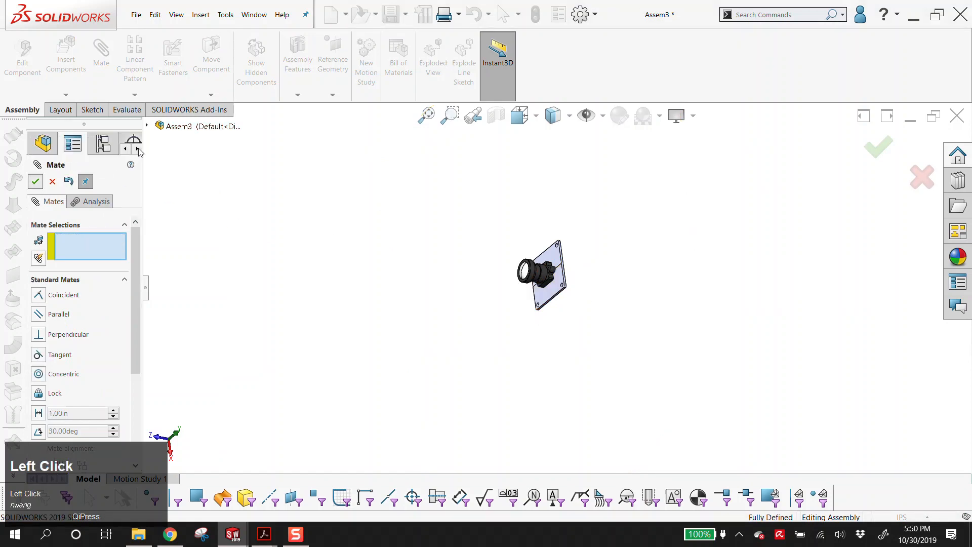
left_click(35, 183)
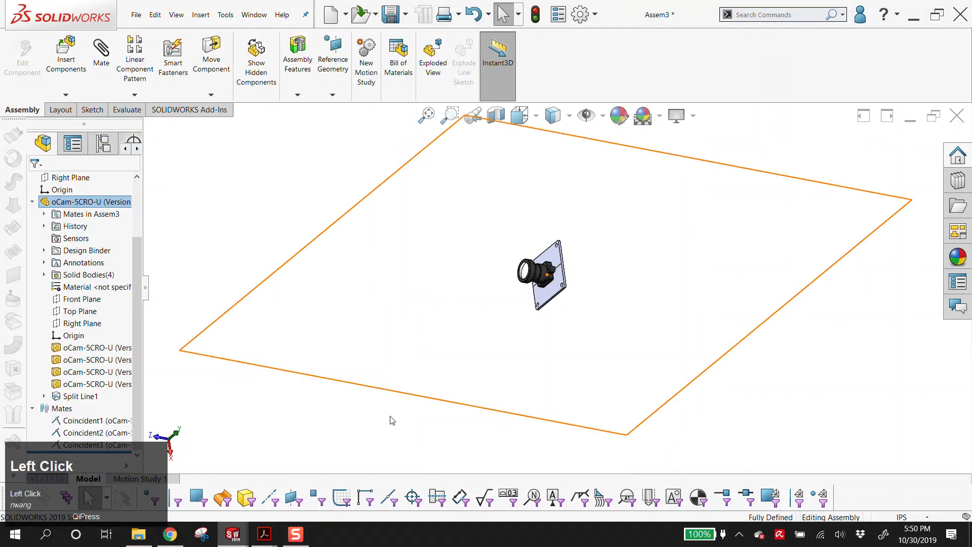
- Insert LiPo Battery v5.SLDPRT from the LiPo folder of 3-7v-lipo-battery-1.snapshot.1 and place it beside the camera
scroll(402, 407, "up", 3)
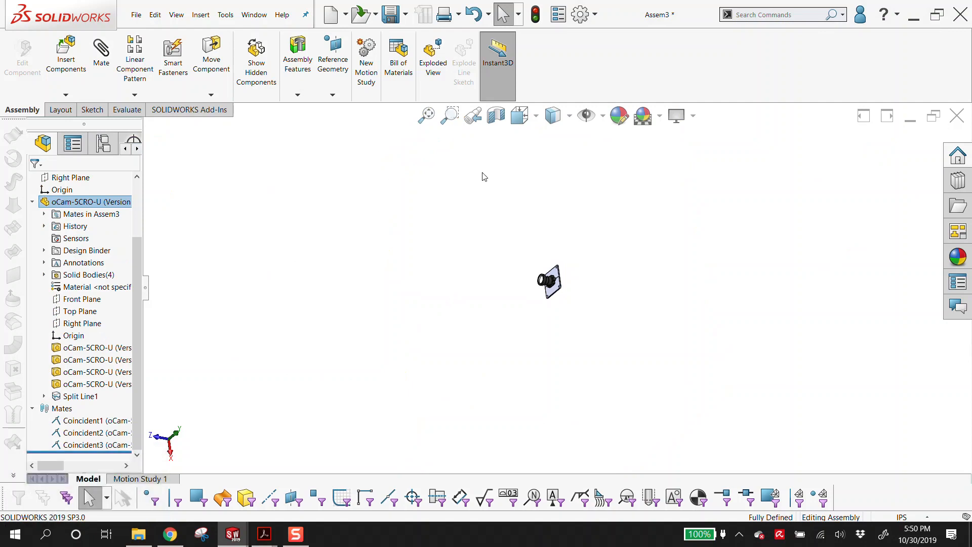
scroll(583, 355, "down", 6)
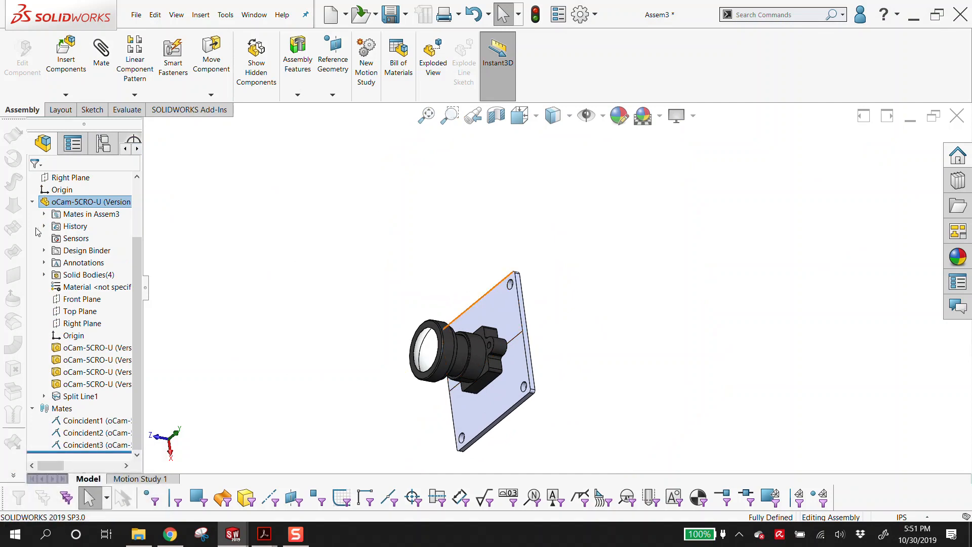
scroll(38, 224, "up", 2)
left_click(31, 275)
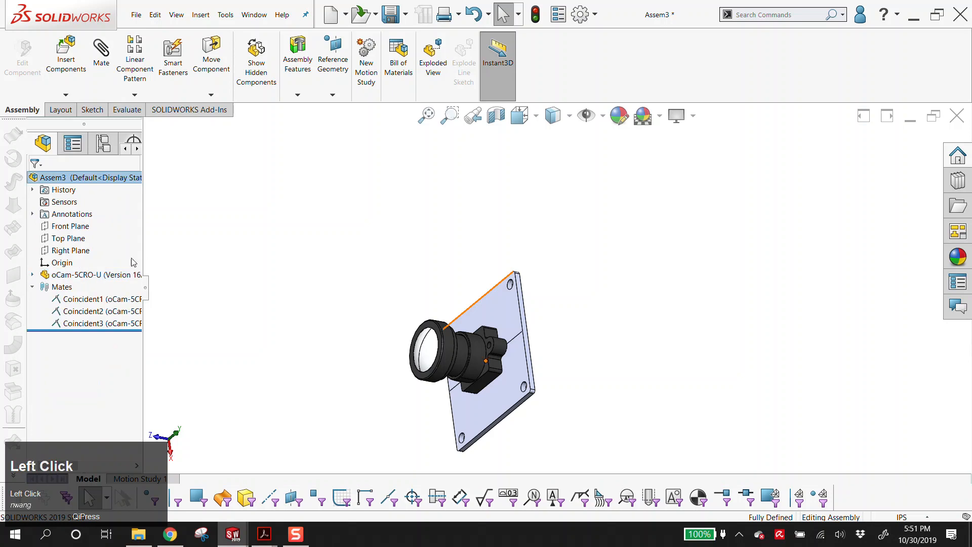
left_click(201, 14)
mouse_move(213, 35)
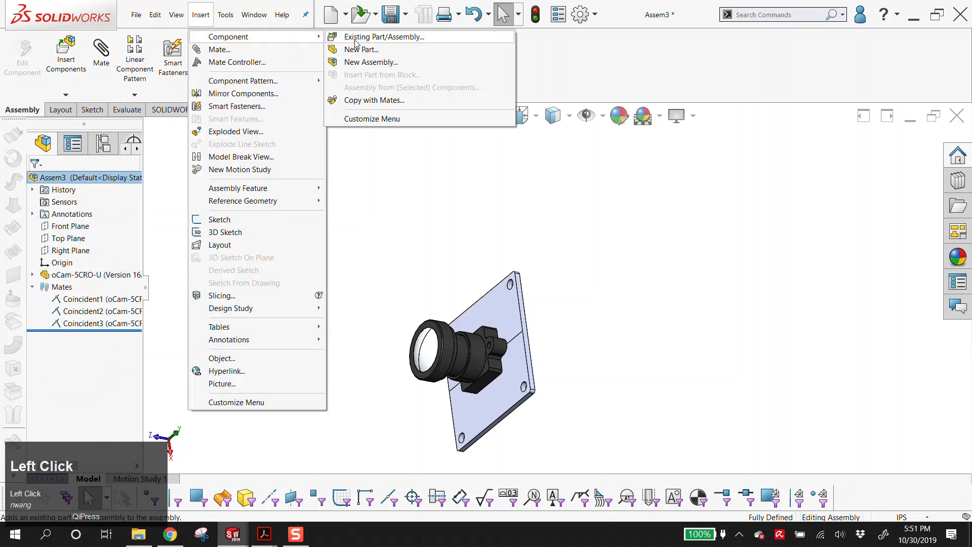
left_click(365, 36)
left_click(73, 410)
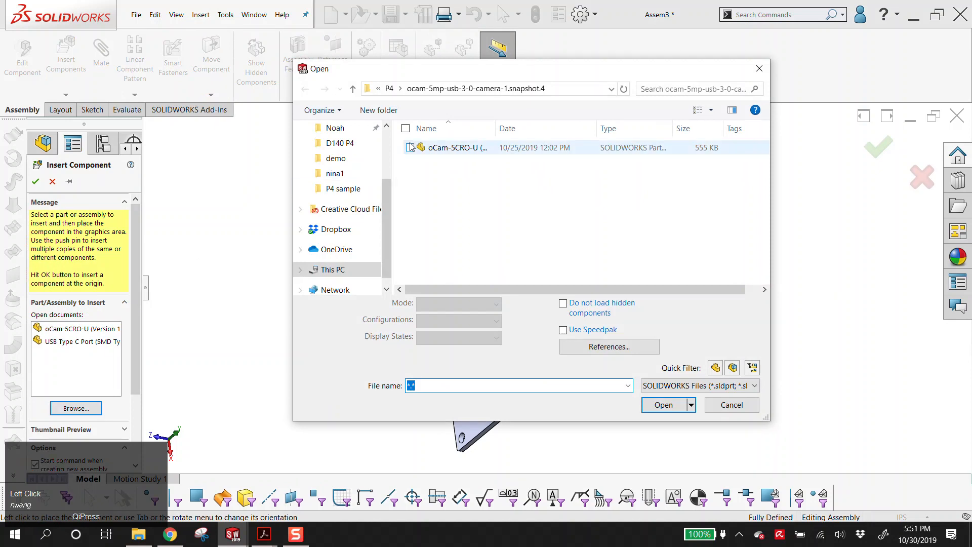
left_click(390, 89)
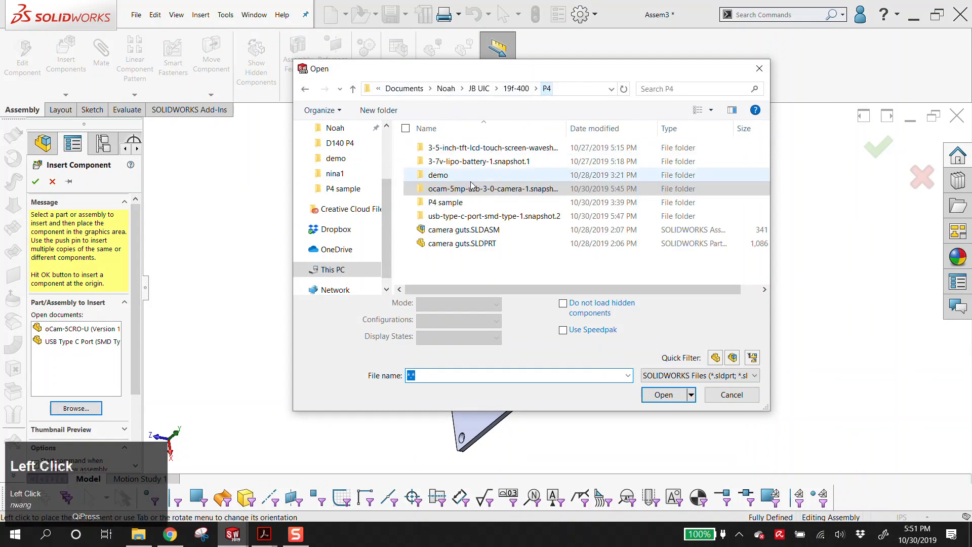
double_click(465, 162)
double_click(443, 149)
left_click(460, 148)
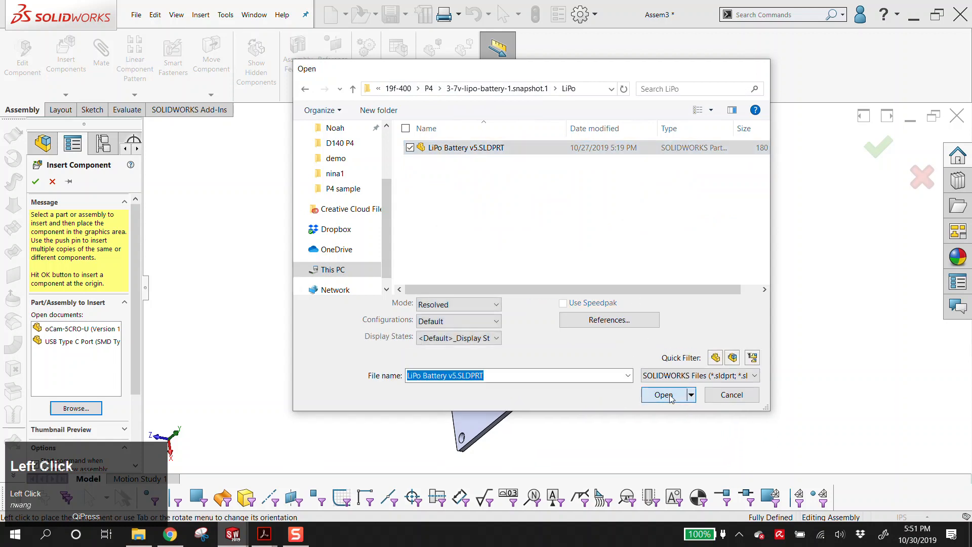
left_click(664, 394)
scroll(552, 329, "up", 1)
left_click(631, 300)
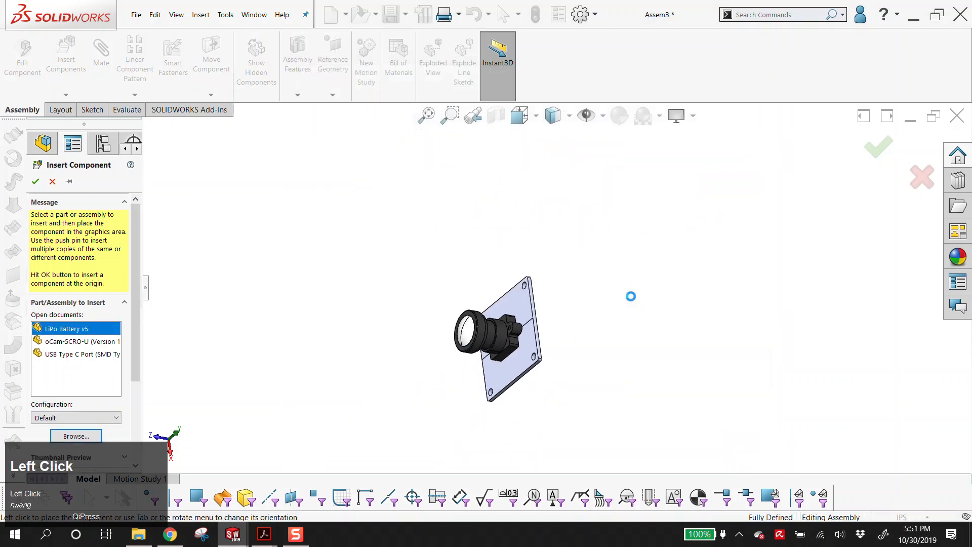
- Add a parallel mate between the LiPo battery's Top Plane and the back face of the camera board
middle_click_drag(636, 315, 620, 278)
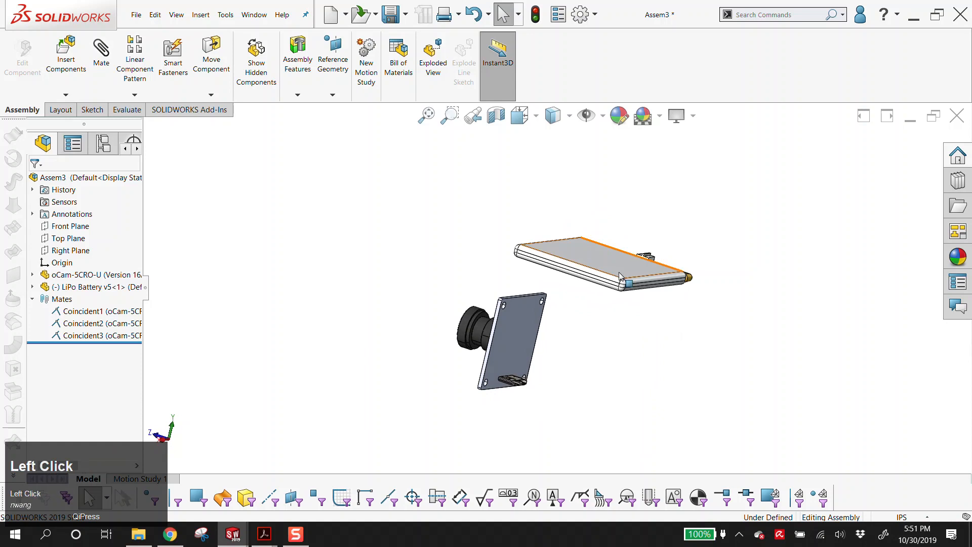
left_click(32, 287)
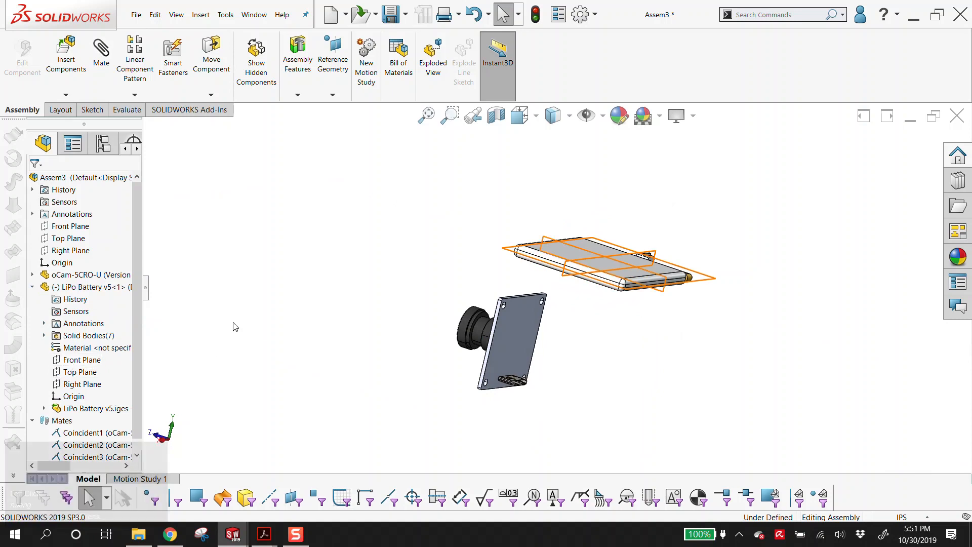
left_click(76, 375)
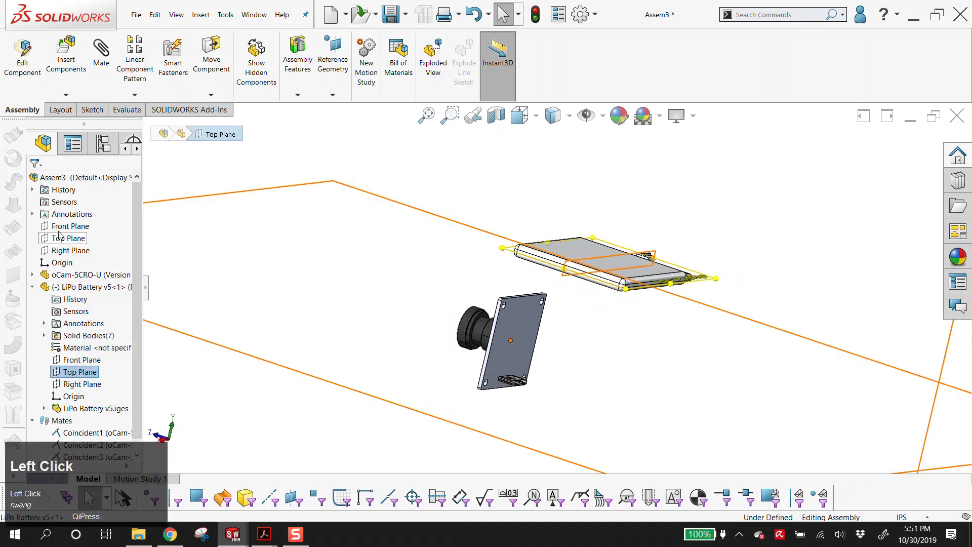
left_click(512, 324, "shift")
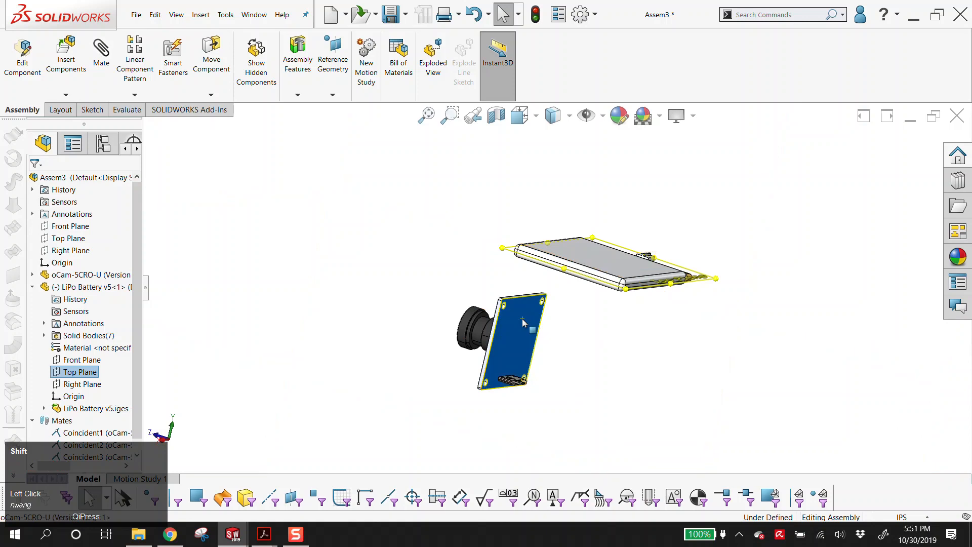
left_click(101, 51)
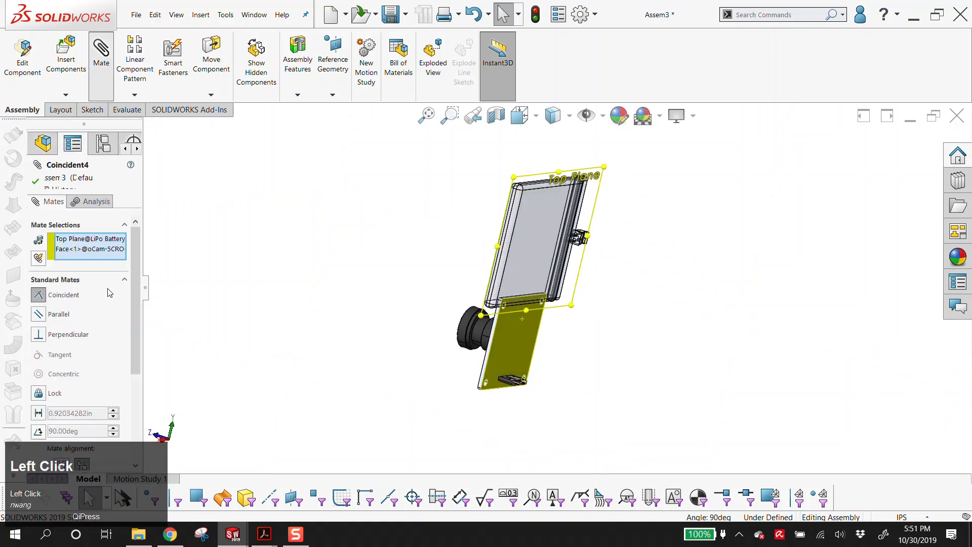
left_click(40, 315)
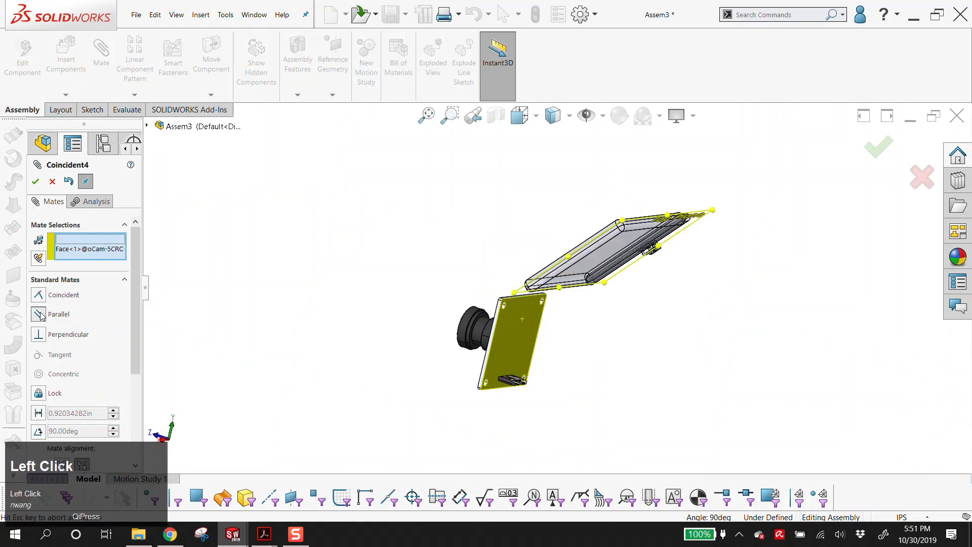
left_click(36, 182)
- In the top view, move the LiPo battery close behind the camera board
left_click(520, 115)
left_click(550, 174)
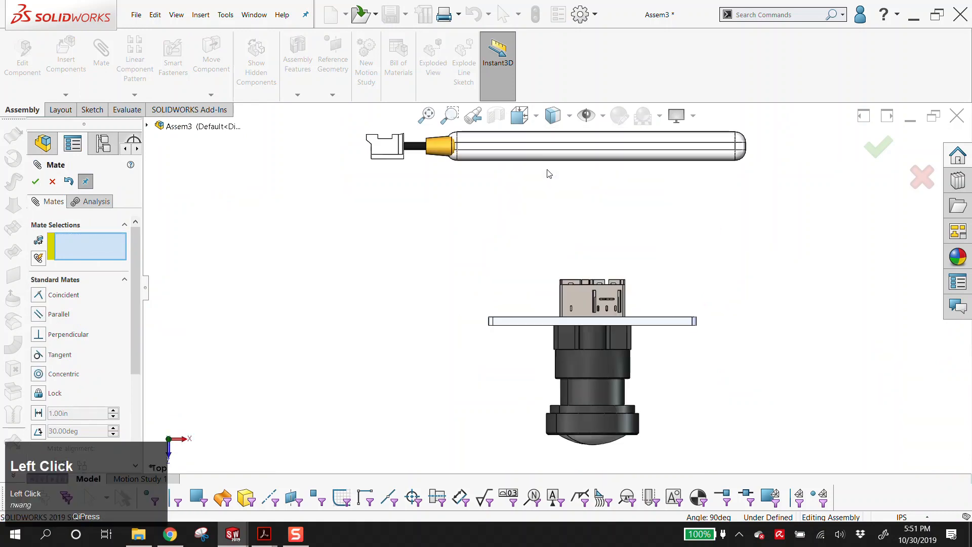
left_click_drag(575, 156, 595, 334)
- Examine the gap between battery and camera board and the USB connector on the board's back from several angles
scroll(643, 318, "down", 6)
middle_click_drag(605, 309, 578, 334)
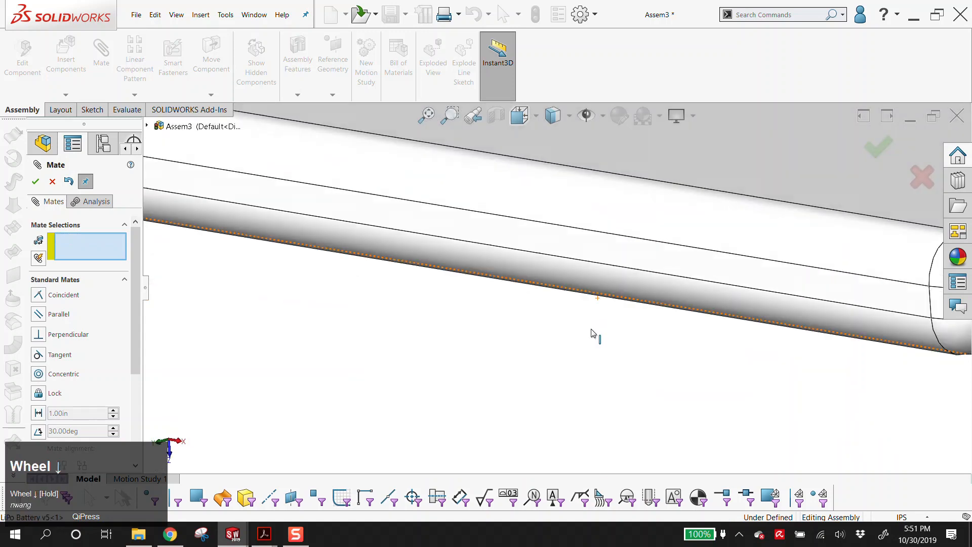
scroll(623, 294, "up", 6)
scroll(900, 189, "down", 8)
middle_click_drag(900, 189, 504, 338)
scroll(657, 290, "up", 5)
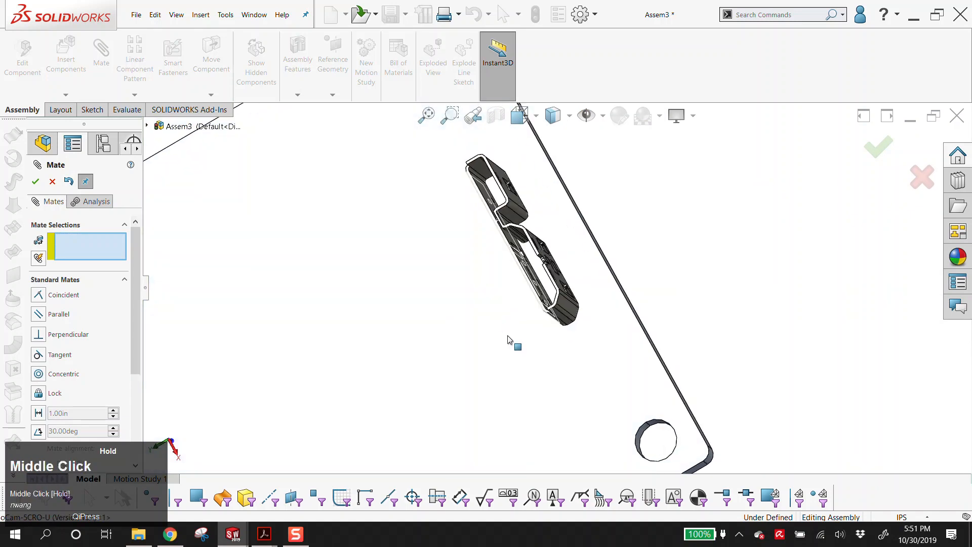
middle_click_drag(553, 257, 506, 266)
scroll(504, 273, "down", 3)
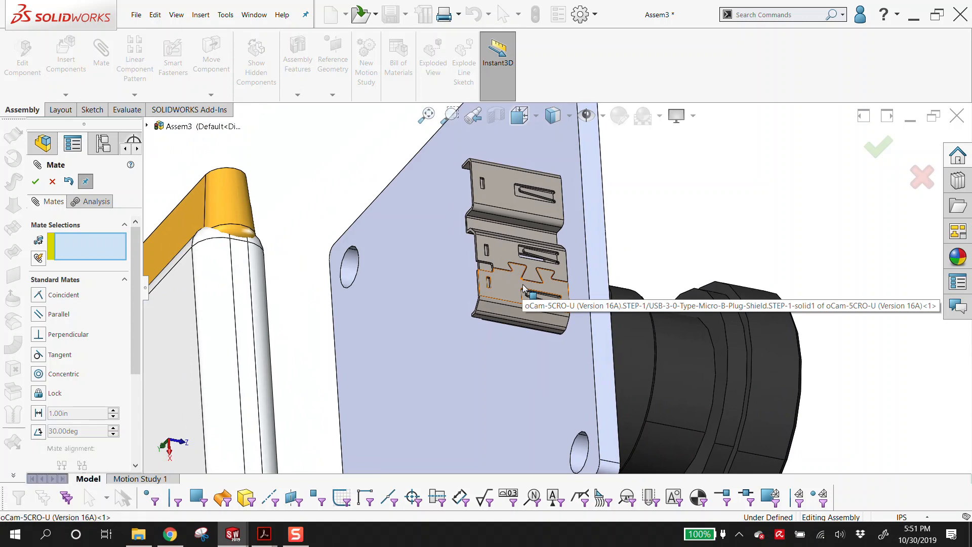
middle_click_drag(523, 287, 564, 222)
scroll(564, 221, "up", 3)
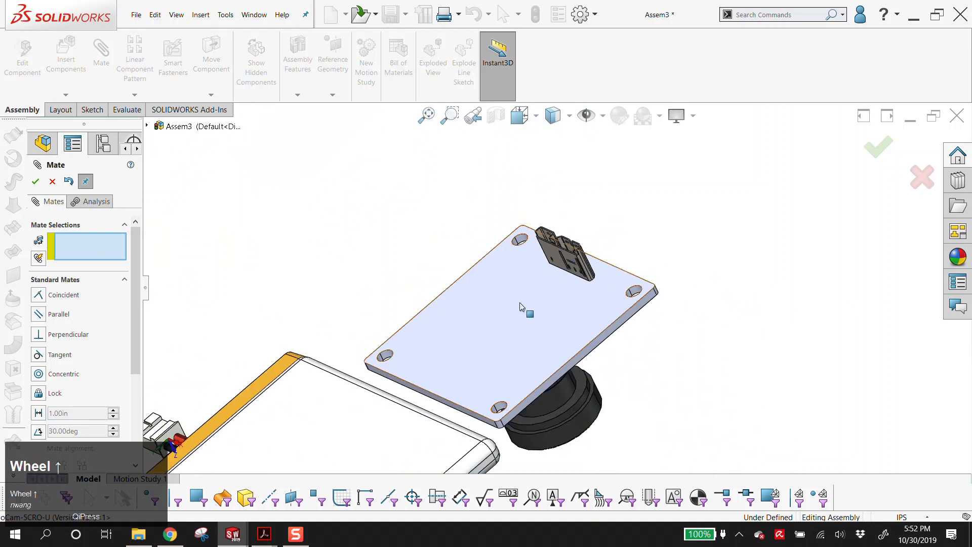
scroll(531, 302, "up", 2)
- In the right view, move the battery vertically until it is level with the camera board and close the Mate command
left_click(538, 120)
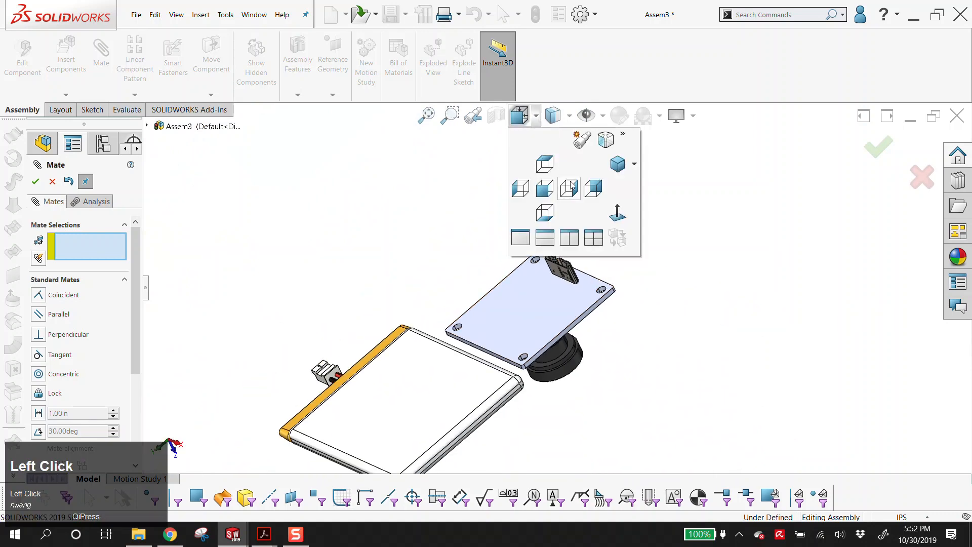
left_click(571, 184)
left_click_drag(601, 254, 605, 460)
scroll(624, 434, "up", 2)
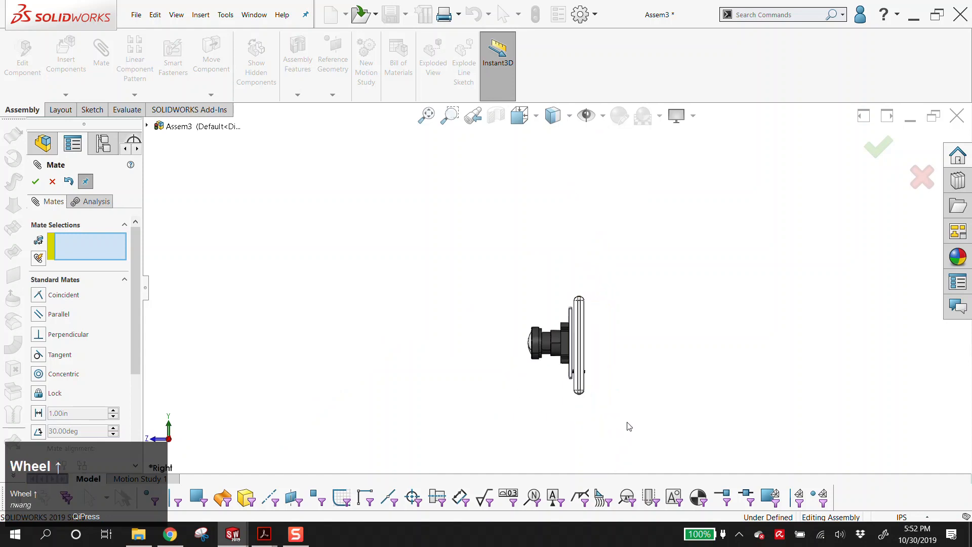
scroll(620, 382, "down", 3)
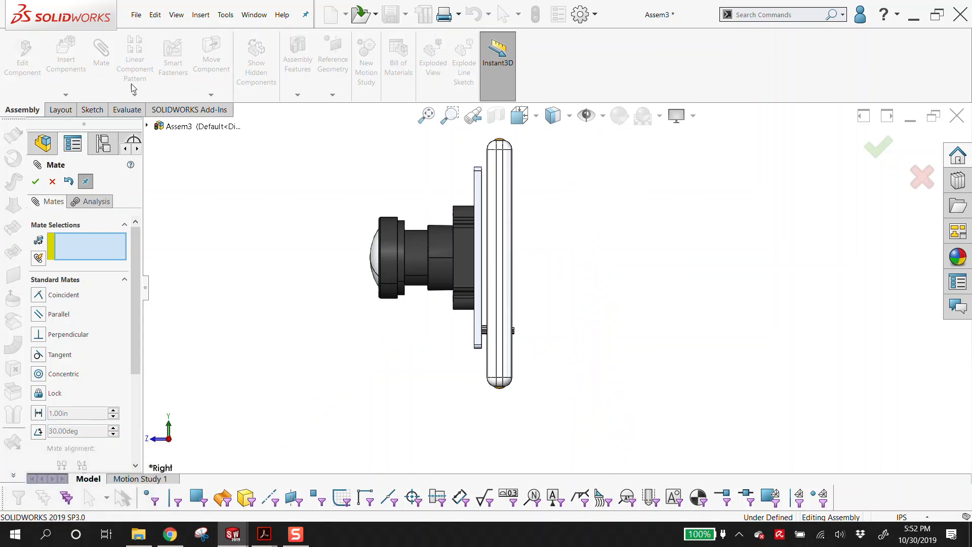
left_click(36, 182)
- Examine from the front and sides how the battery sits behind the camera board, checking the battery's front face
scroll(552, 289, "up", 2)
middle_click_drag(555, 287, 647, 291)
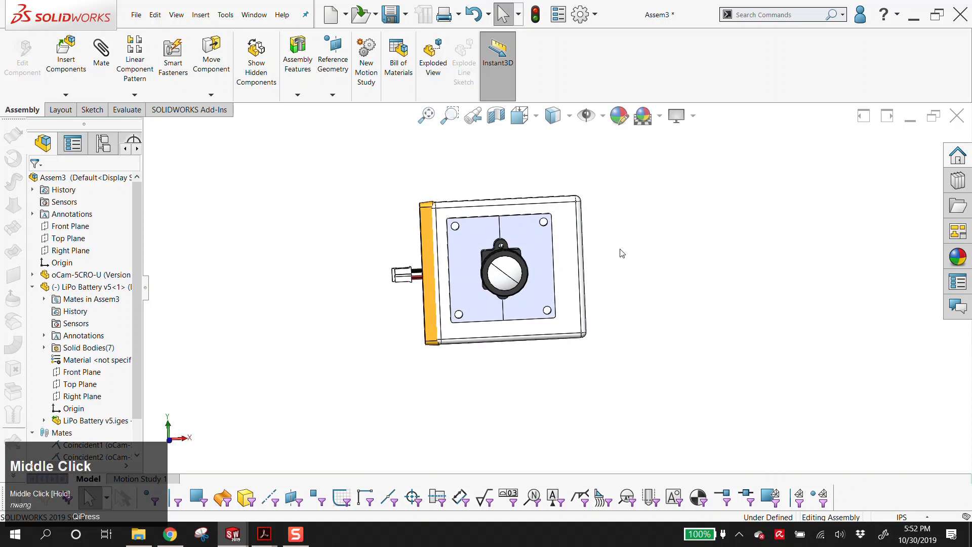
middle_click_drag(596, 234, 578, 128)
scroll(566, 291, "down", 4)
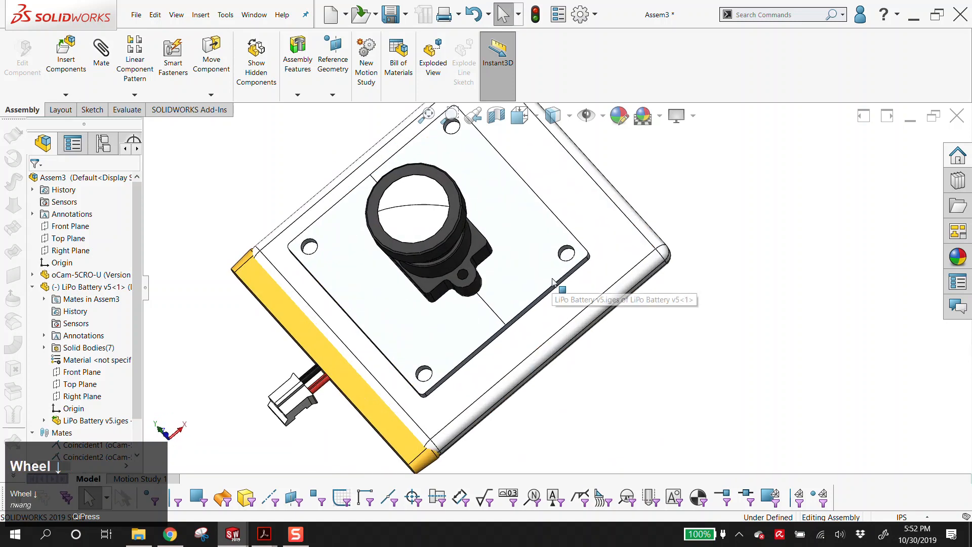
scroll(557, 285, "up", 1)
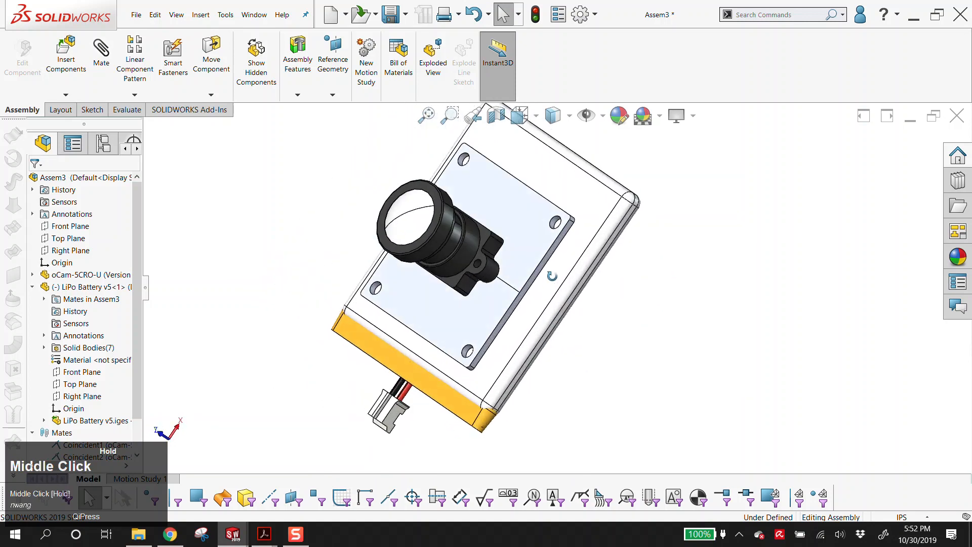
scroll(577, 245, "down", 2)
left_click(599, 231)
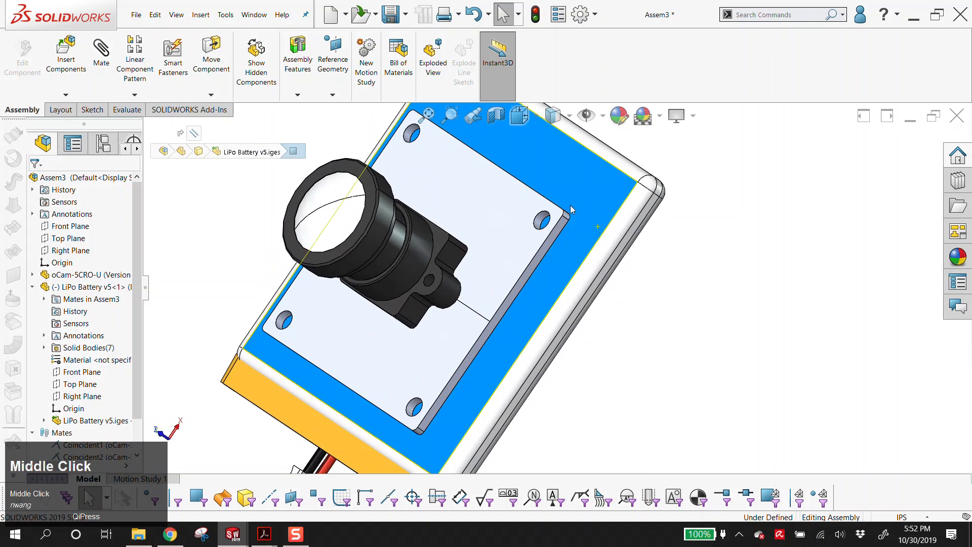
left_click(600, 277)
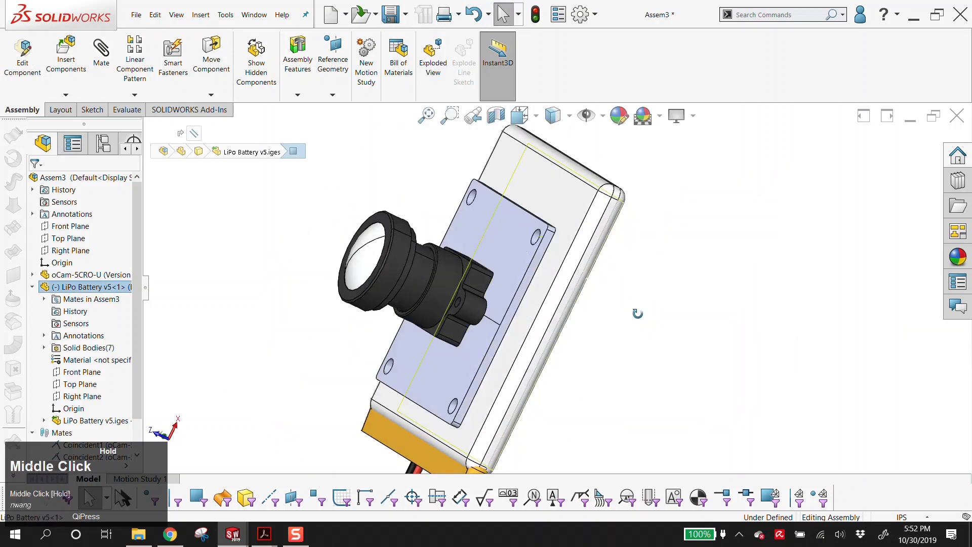
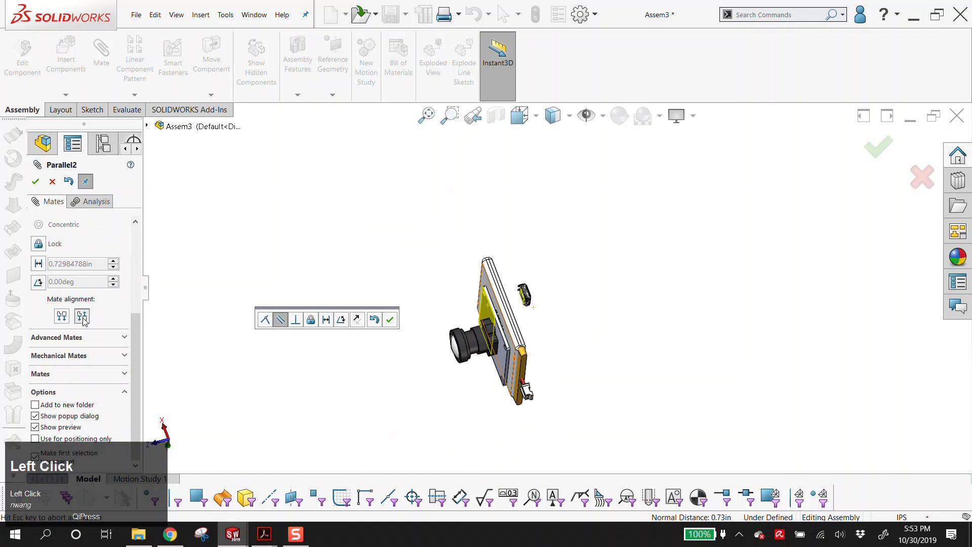
- Check the port's orientation and accept the parallel mate between the USB Type C port and the camera board's front face
scroll(533, 326, "down", 3)
middle_click_drag(532, 321, 497, 249)
scroll(497, 250, "down", 4)
left_click(35, 181)
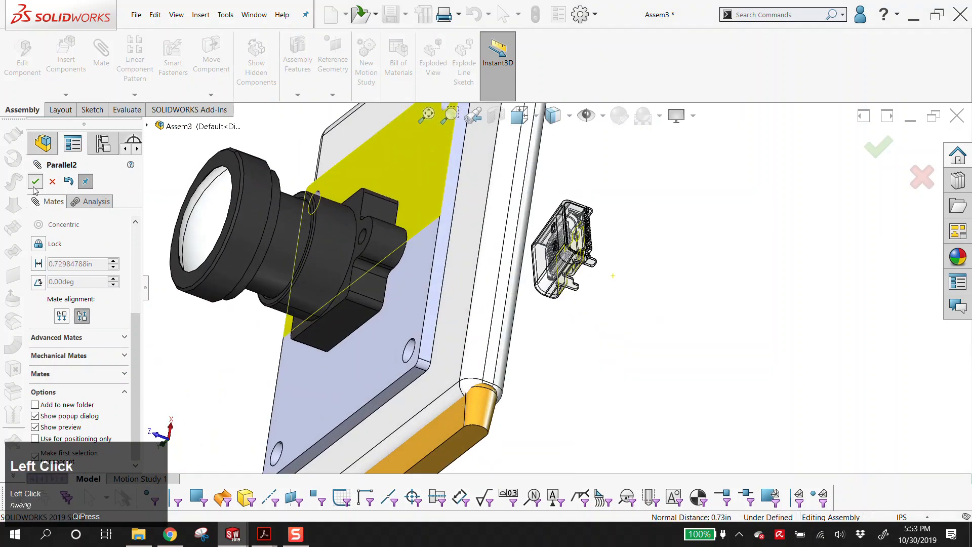
- Move the USB Type C port over the front of the camera board and close the Mate command
left_click_drag(567, 243, 358, 127)
middle_click_drag(357, 127, 446, 197)
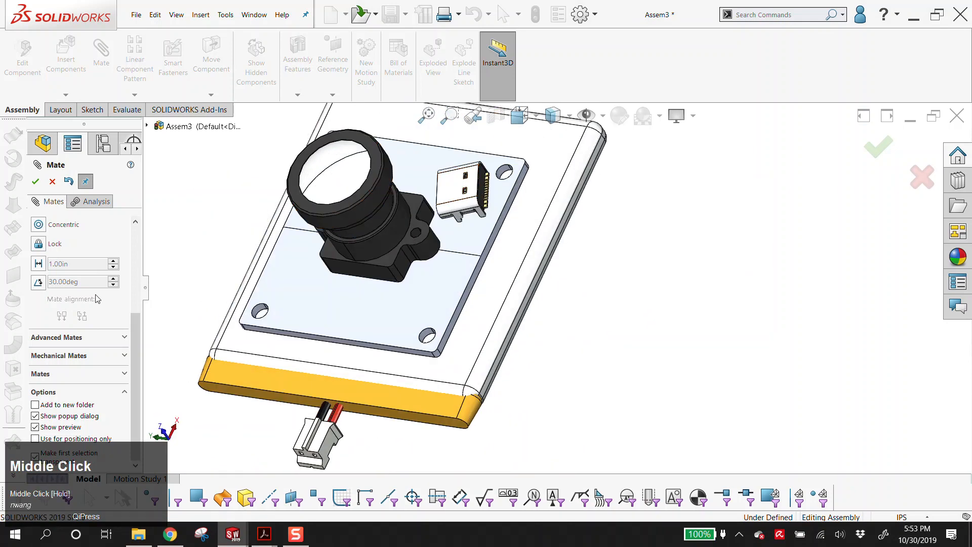
left_click(34, 184)
- Add a coincident mate between the USB Type C port's Right Plane and the assembly's Right Plane
scroll(71, 355, "down", 3)
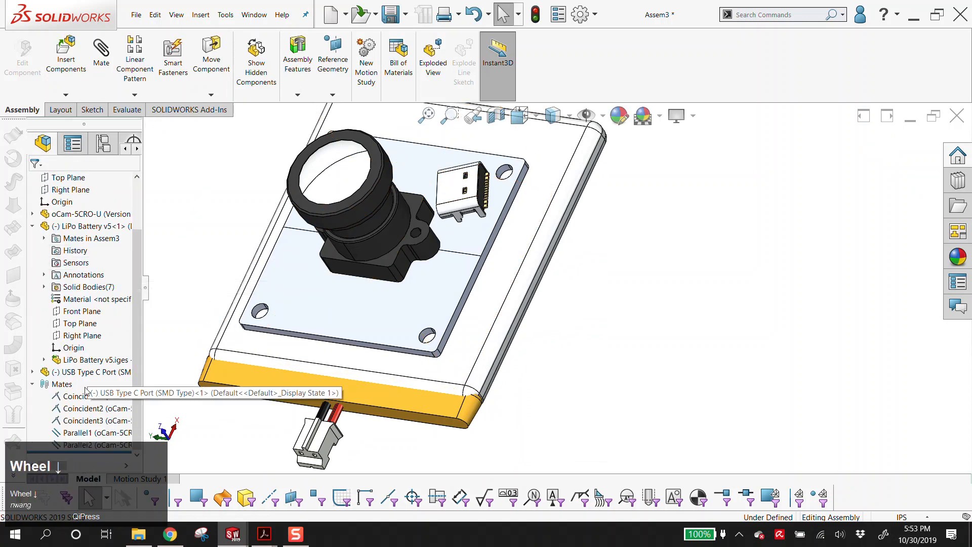
left_click(81, 372)
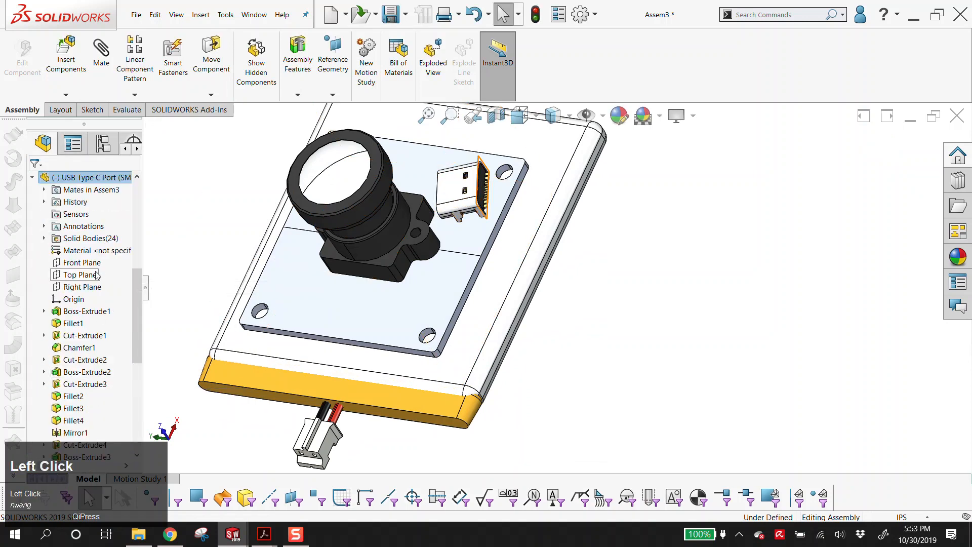
left_click(81, 287)
scroll(68, 238, "up", 1)
scroll(65, 228, "up", 6)
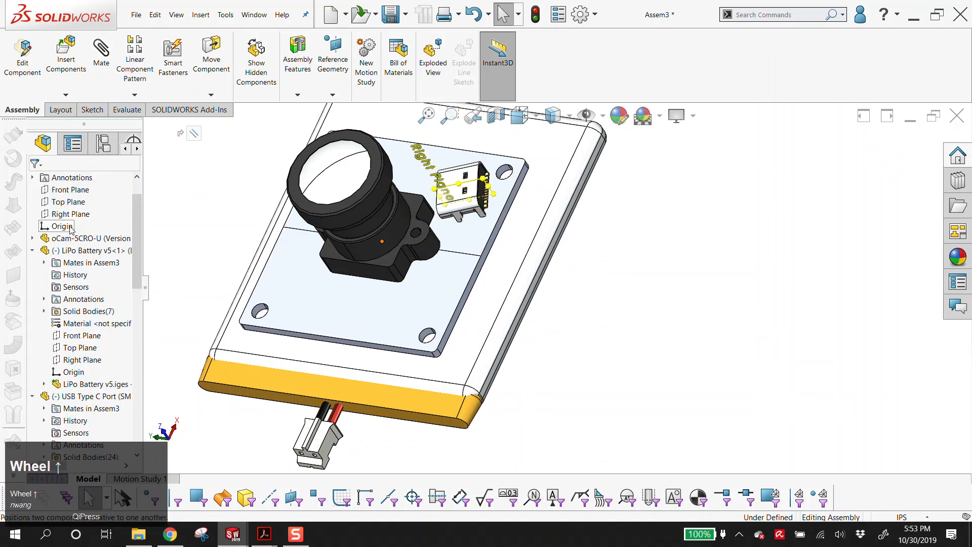
left_click(65, 216)
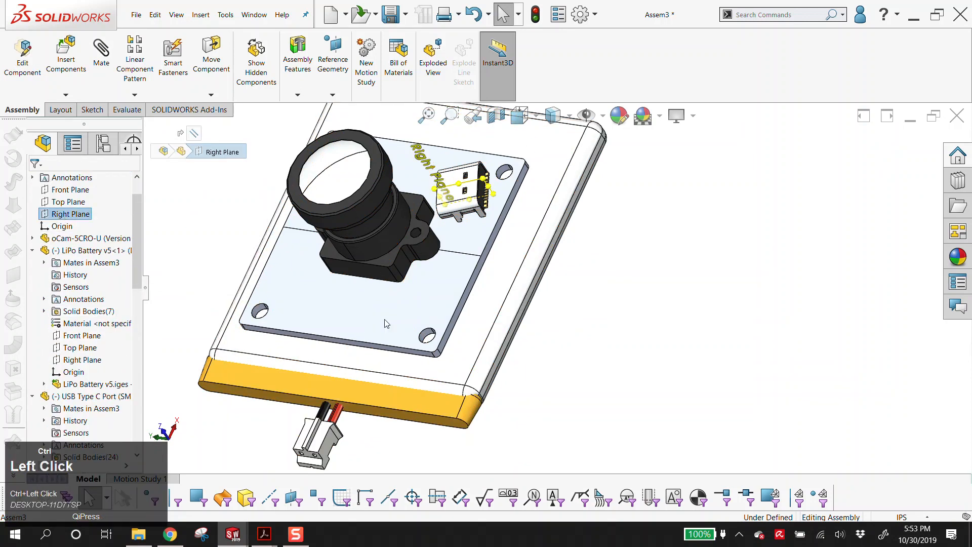
scroll(527, 407, "up", 5)
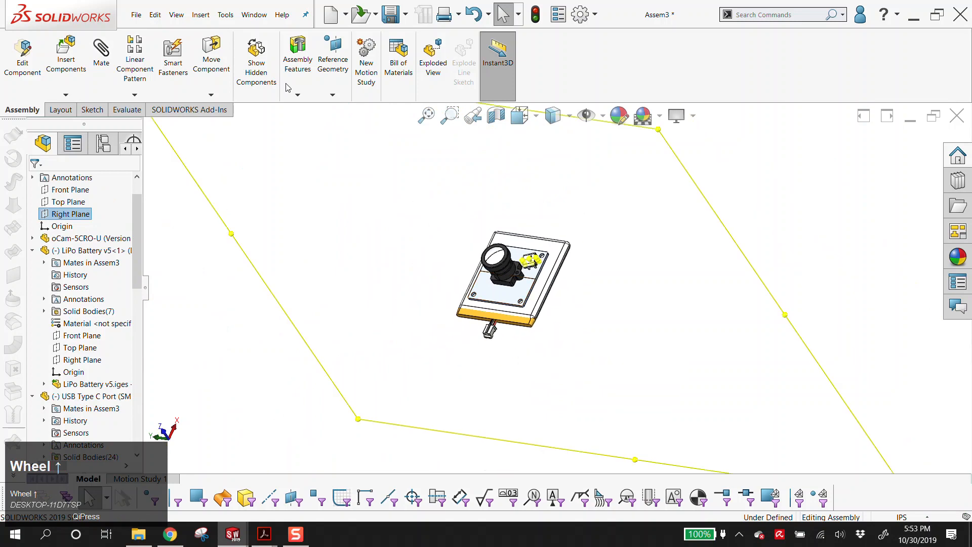
left_click(101, 54)
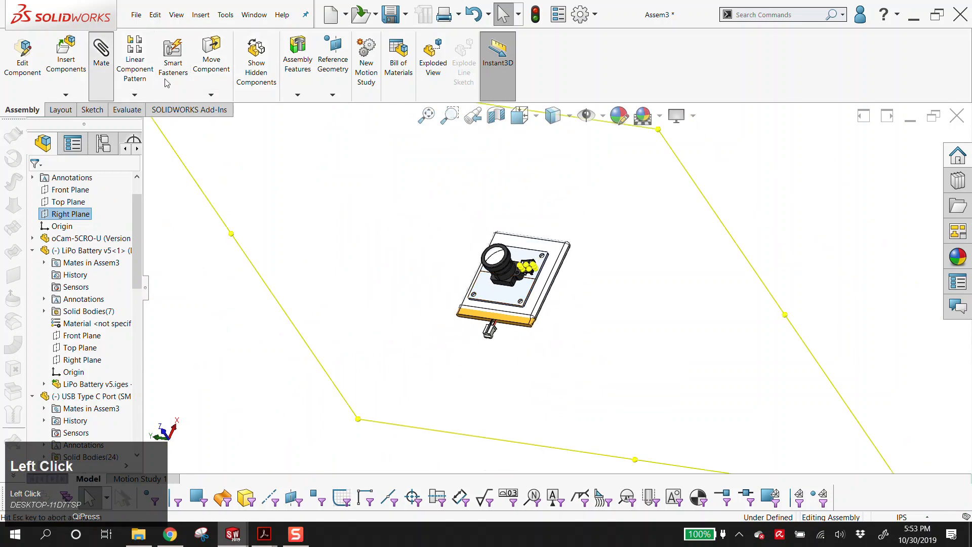
left_click(198, 174)
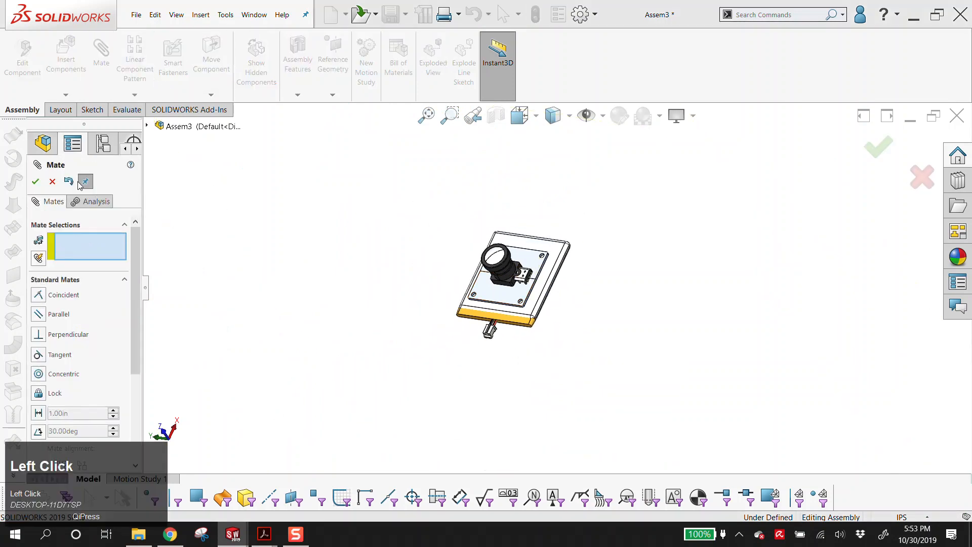
left_click(36, 181)
- Move the USB Type C port along the camera's centre line to the edge of the camera board
scroll(547, 280, "down", 10)
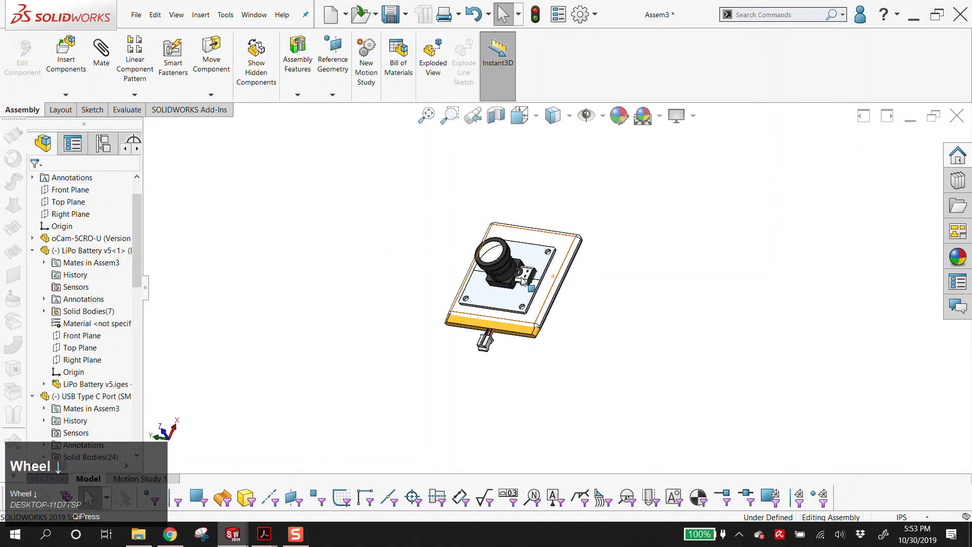
left_click_drag(563, 295, 333, 272)
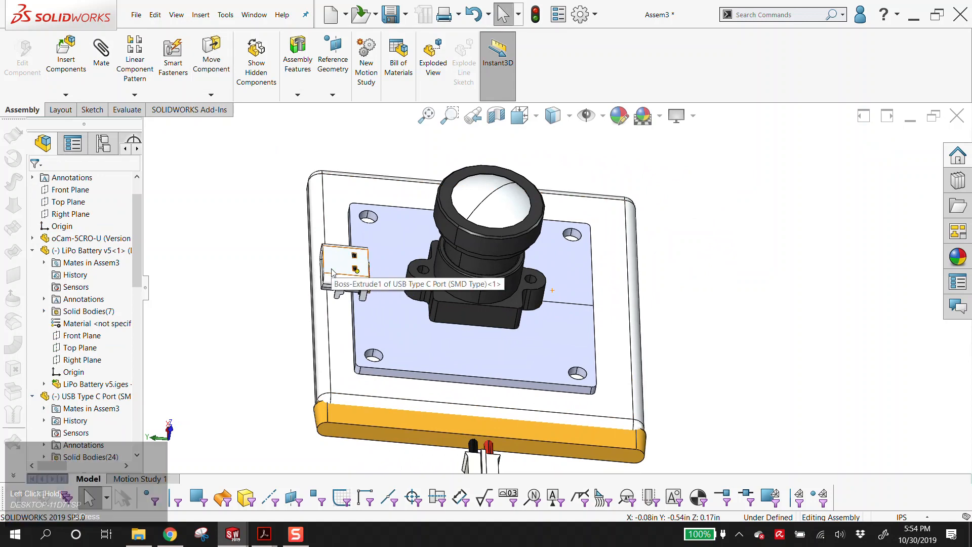
middle_click_drag(332, 272, 405, 306)
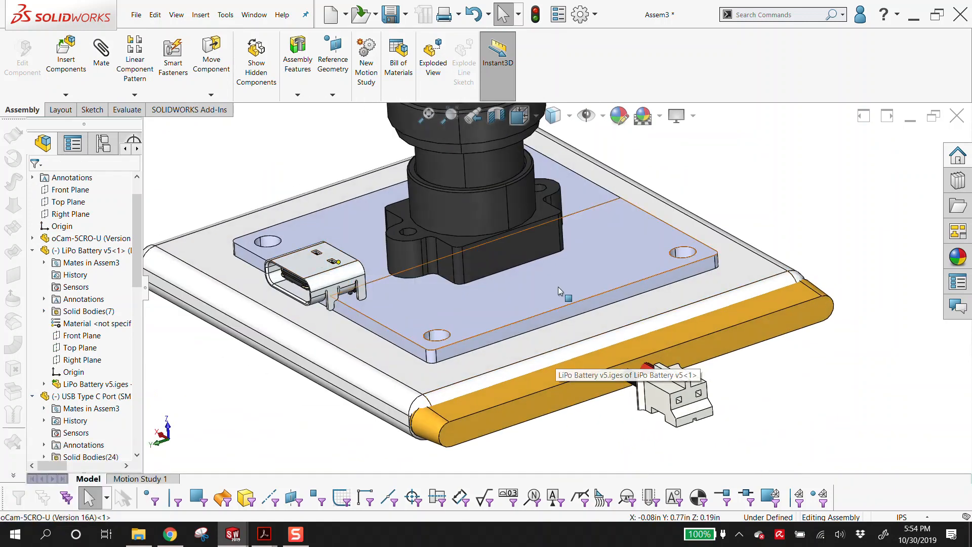
middle_click_drag(557, 358, 497, 317)
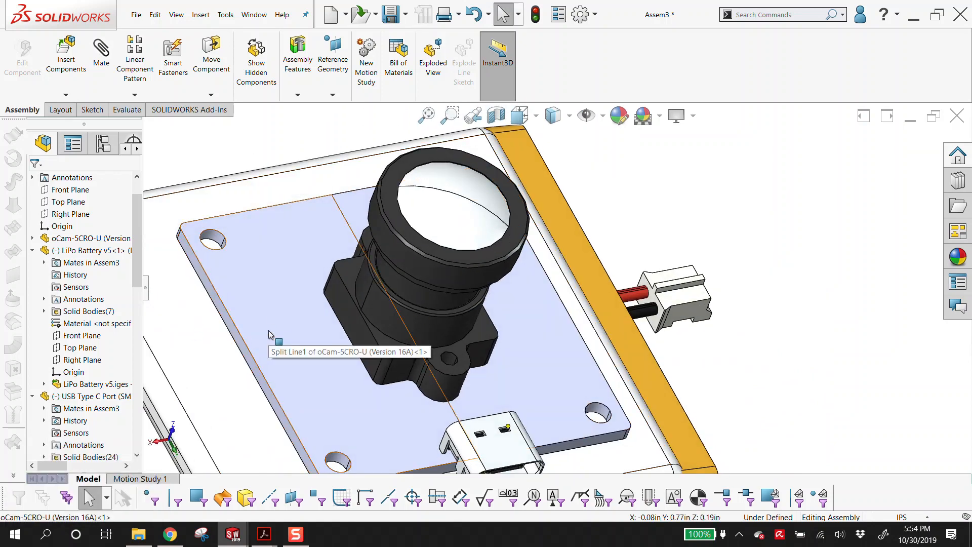
- Lower the USB Type C port so its mounting legs come down to the camera board's edge
middle_click_drag(357, 345, 540, 268)
scroll(452, 323, "down", 3)
scroll(540, 269, "down", 5)
left_click_drag(540, 268, 539, 326)
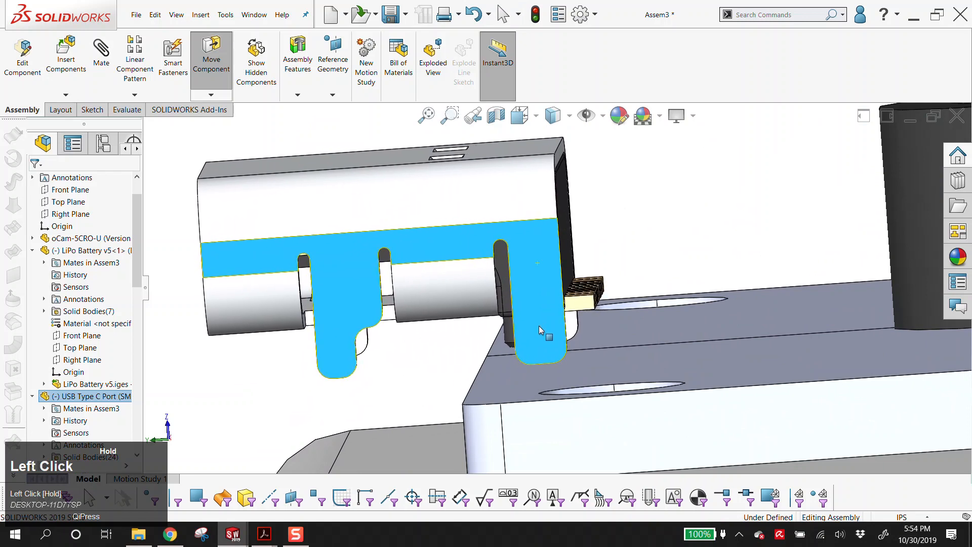
scroll(578, 361, "up", 4)
middle_click_drag(580, 363, 613, 374)
scroll(613, 375, "down", 2)
scroll(615, 376, "up", 3)
- Examine from the front and sides how the port sits relative to the camera board, lens and battery
left_click(612, 260)
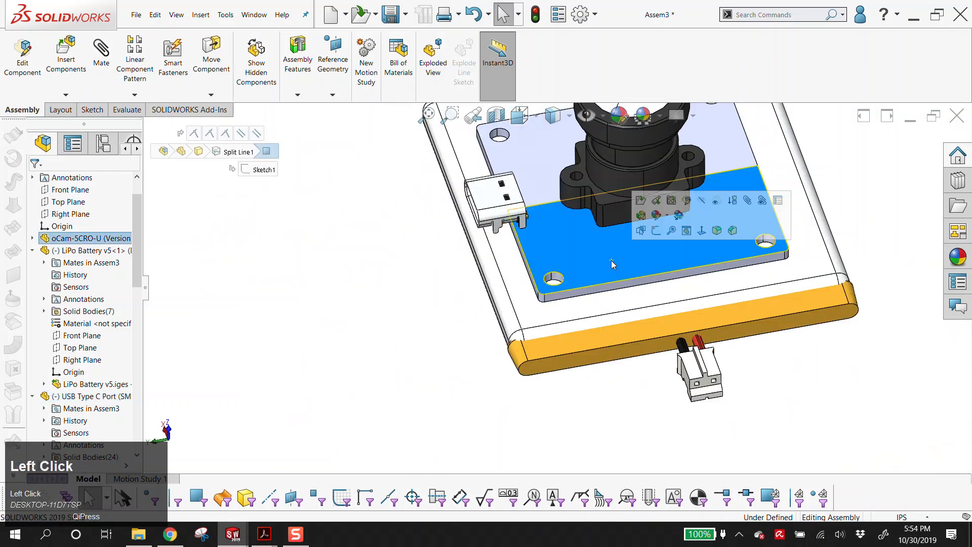
scroll(557, 283, "up", 4)
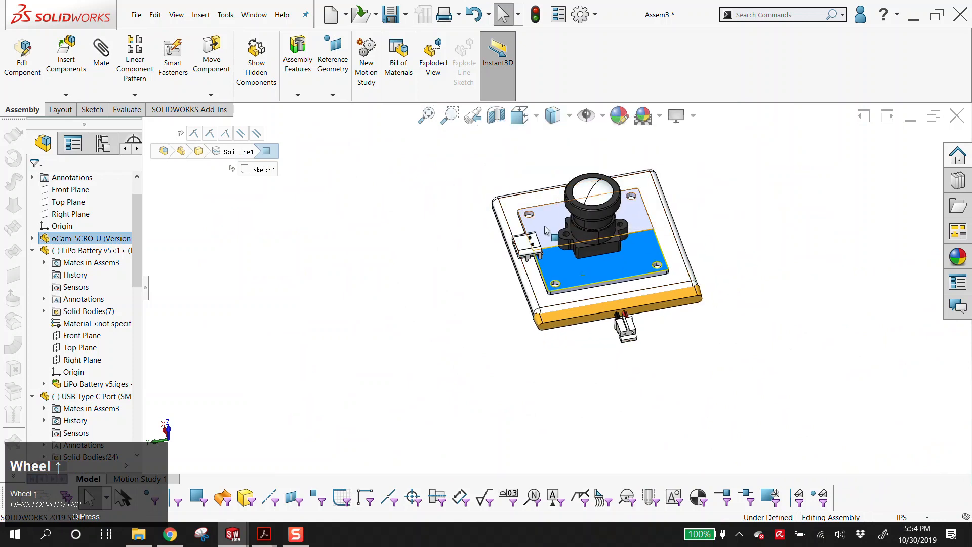
middle_click_drag(562, 321, 621, 360)
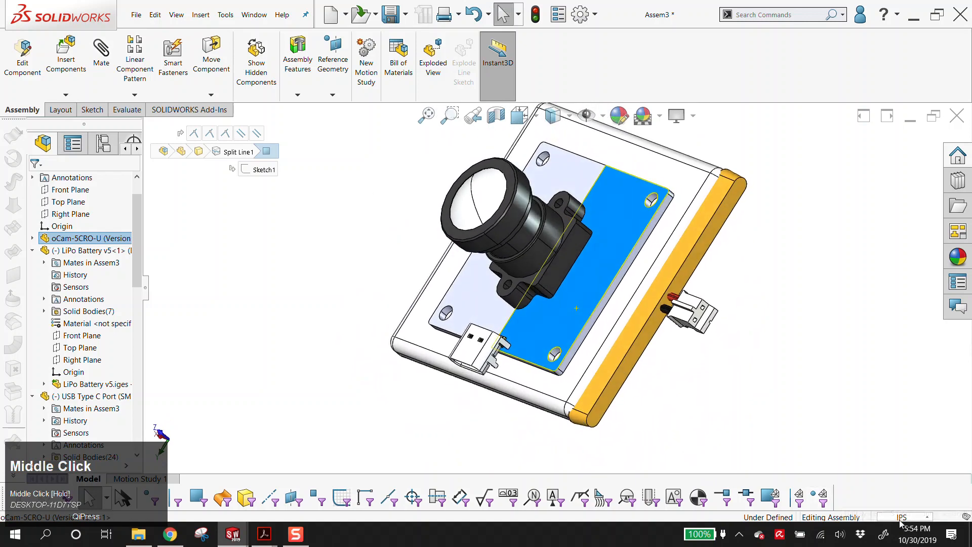
left_click(300, 528)
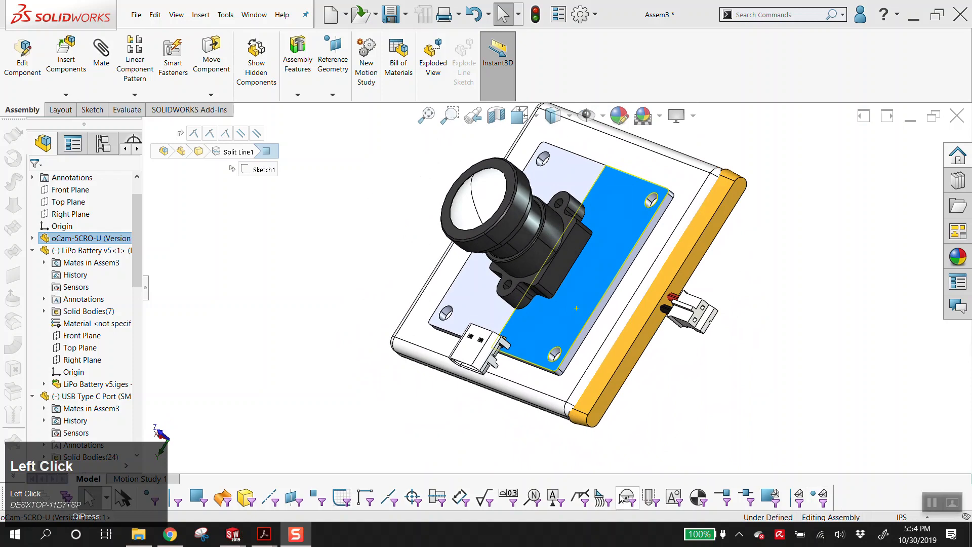
mouse_move(516, 322)
middle_mouse_down()
mouse_move(522, 284)
mouse_move(514, 314)
middle_mouse_up()
scroll(512, 329, "down", 3)
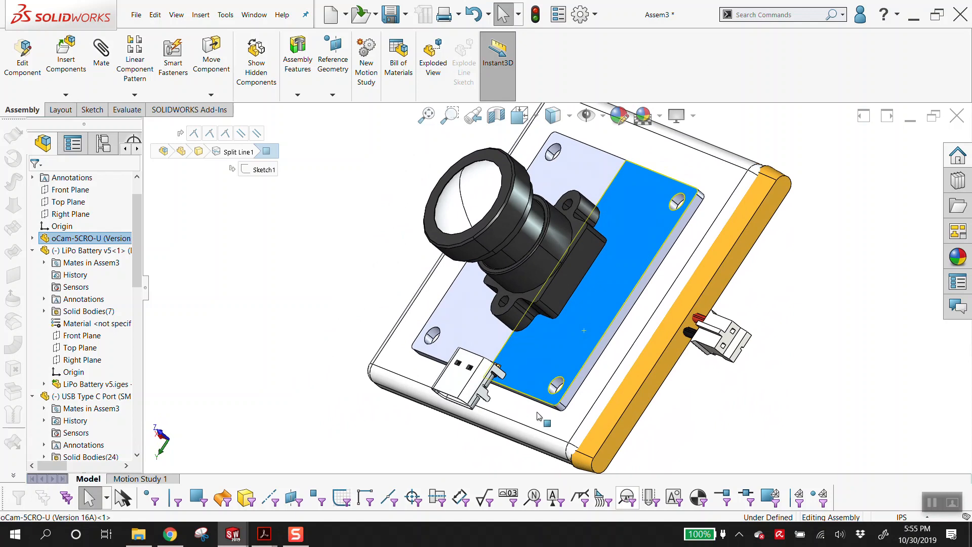
scroll(558, 400, "up", 5)
middle_click_drag(576, 341, 507, 291)
scroll(557, 289, "down", 5)
middle_click_drag(602, 290, 636, 325)
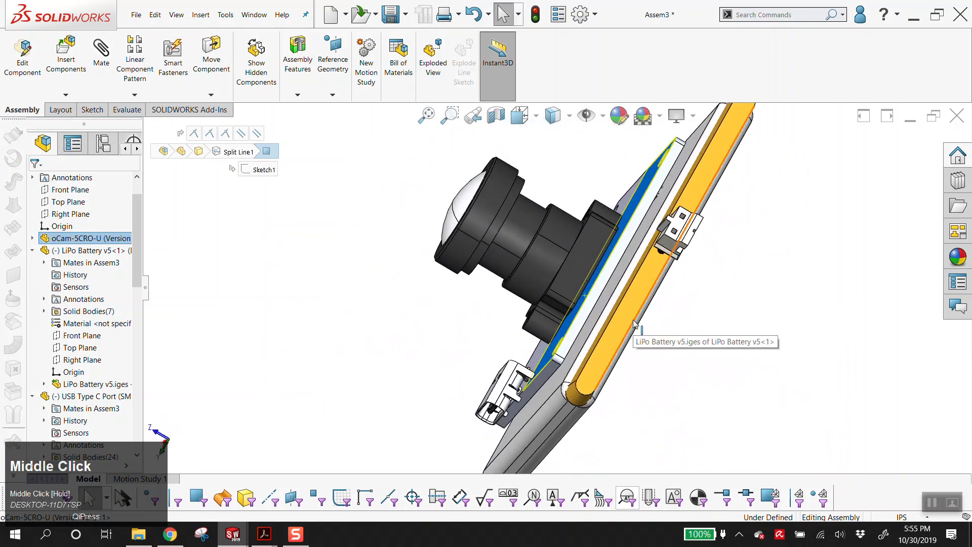
middle_click_drag(634, 324, 712, 390)
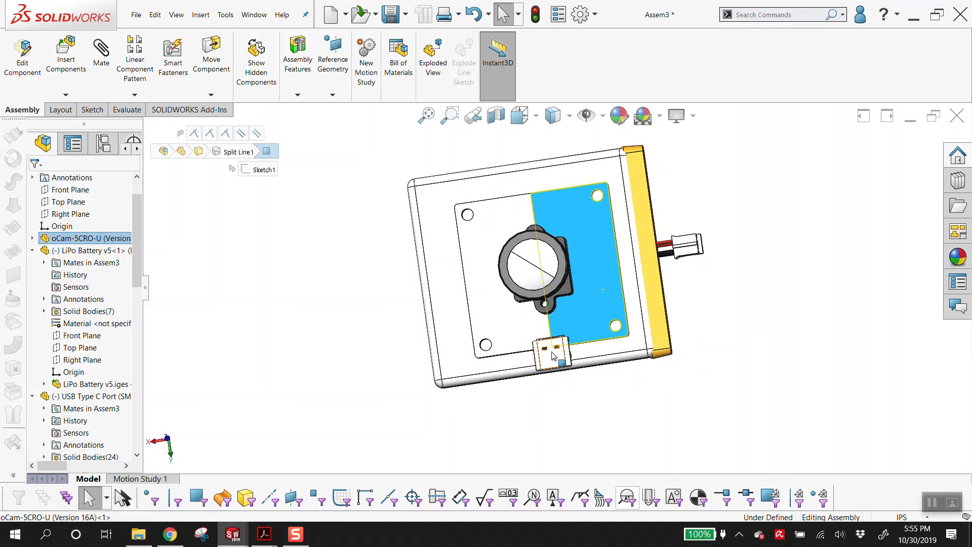
scroll(556, 355, "down", 3)
middle_click_drag(556, 356, 543, 237)
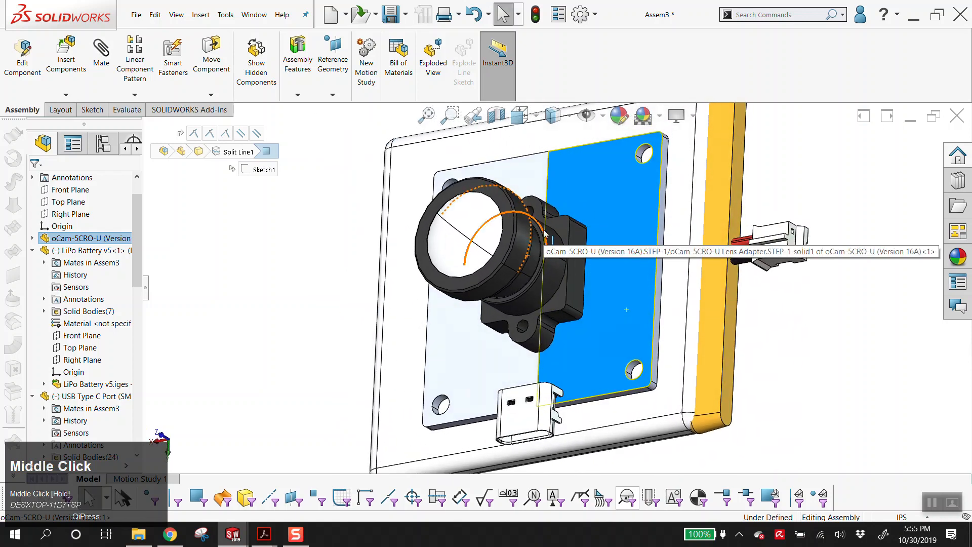
- Examine the lens adapter's front face and inspect the port's opening and legs close up against the board edge
left_click(560, 300)
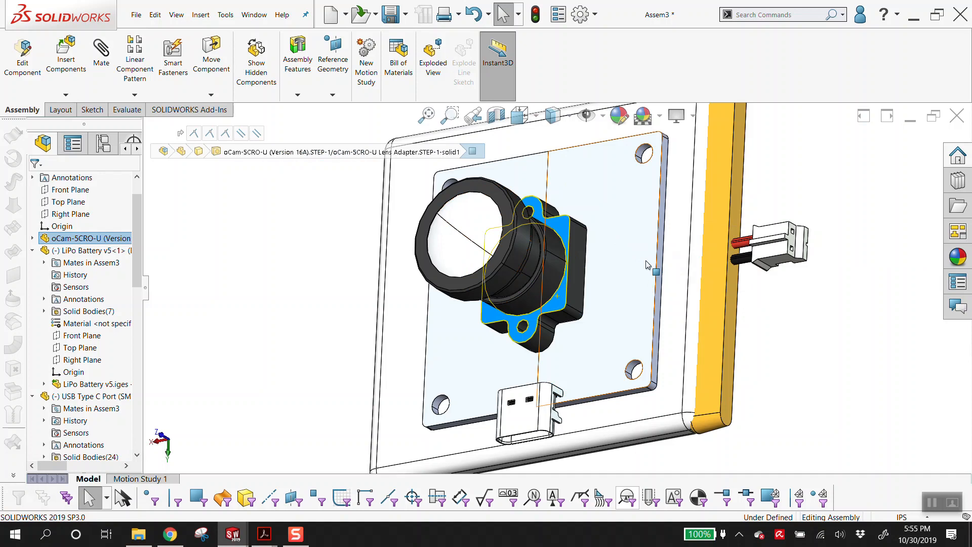
middle_click_drag(532, 250, 504, 296)
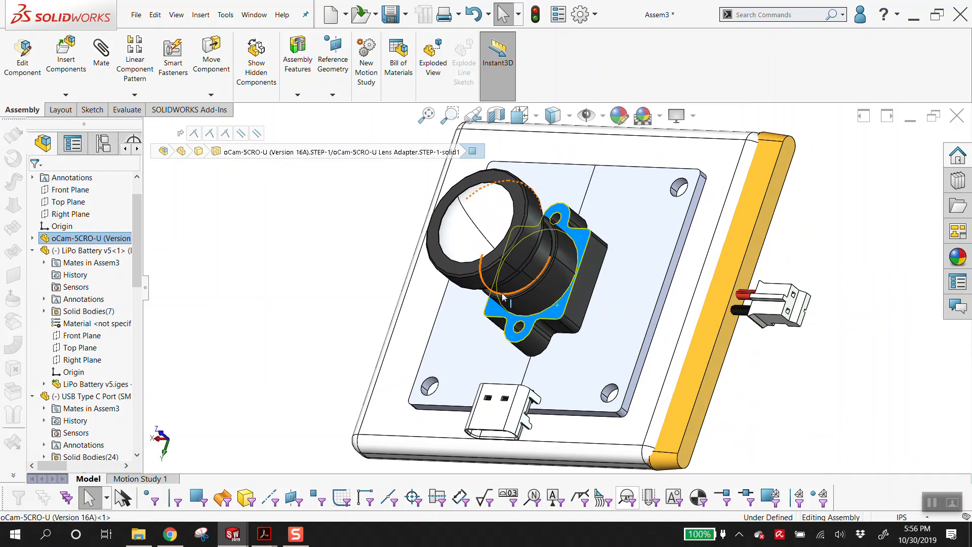
scroll(609, 296, "up", 2)
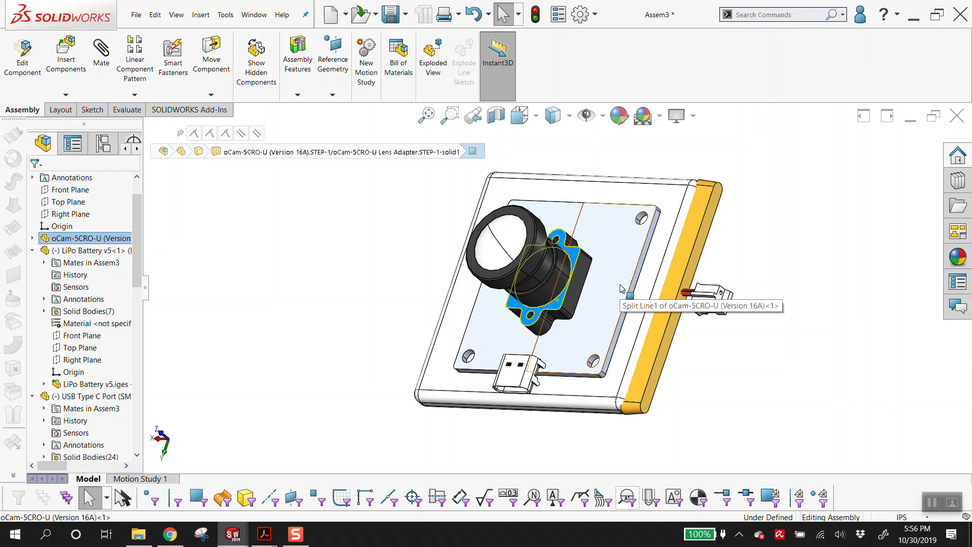
scroll(580, 317, "up", 1)
middle_click_drag(561, 341, 557, 315)
scroll(518, 332, "down", 5)
scroll(517, 333, "down", 3)
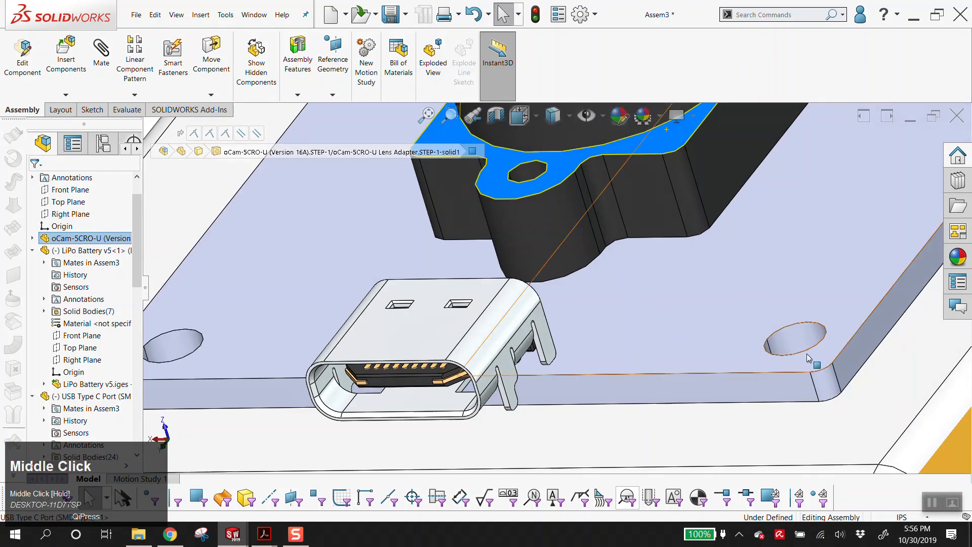
left_click(719, 335)
mouse_move(722, 335)
middle_mouse_down()
mouse_move(675, 348)
mouse_move(582, 320)
middle_mouse_up()
scroll(574, 318, "down", 5)
scroll(574, 318, "up", 5)
- Move the USB Type C port up off the camera board and check its freedom to slide along the centre plane
left_click_drag(529, 274, 539, 280)
scroll(539, 286, "up", 6)
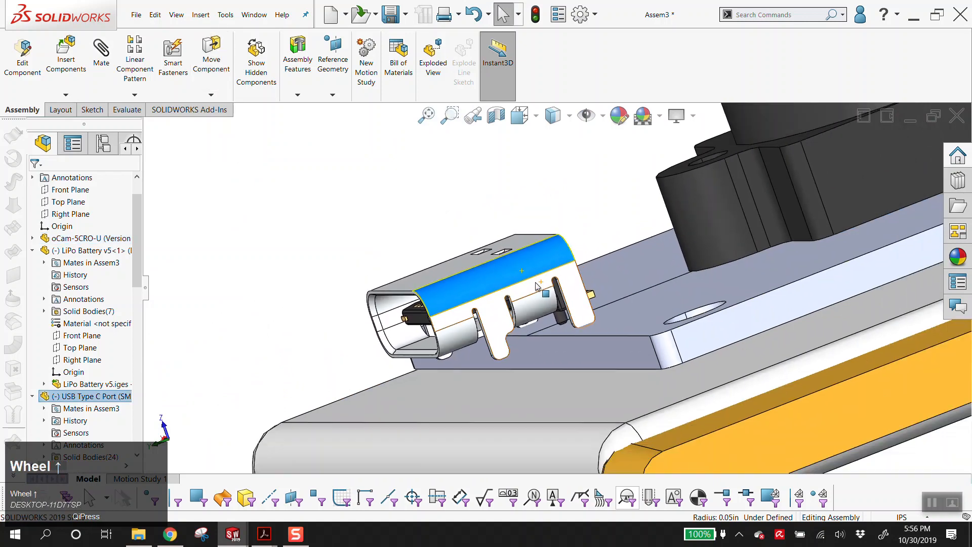
scroll(541, 265, "down", 1)
mouse_move(539, 287)
middle_mouse_down()
mouse_move(540, 266)
mouse_move(543, 290)
middle_mouse_up()
left_click_drag(543, 290, 555, 215)
scroll(545, 274, "up", 2)
middle_click_drag(546, 274, 684, 289)
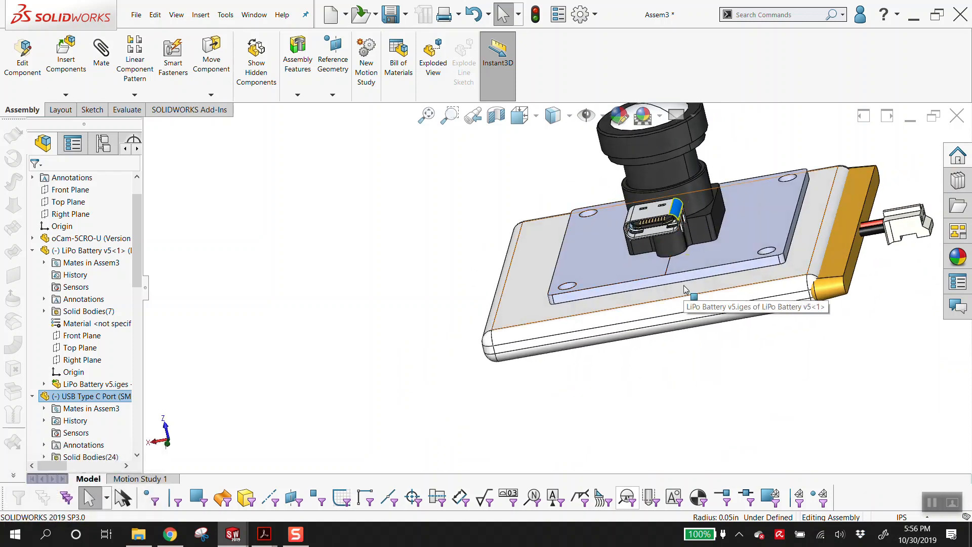
scroll(705, 253, "up", 3)
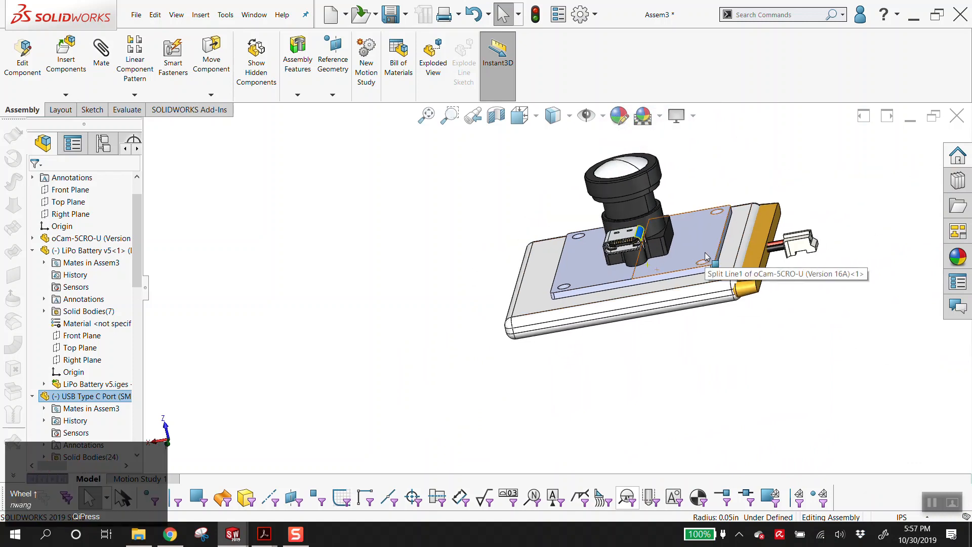
- Move the USB Type C port back down to the camera board's edge and clear the selection
scroll(657, 241, "down", 2)
middle_click_drag(657, 241, 538, 240)
scroll(538, 240, "down", 4)
scroll(538, 240, "down", 3)
left_click_drag(541, 292, 618, 396)
scroll(619, 396, "up", 1)
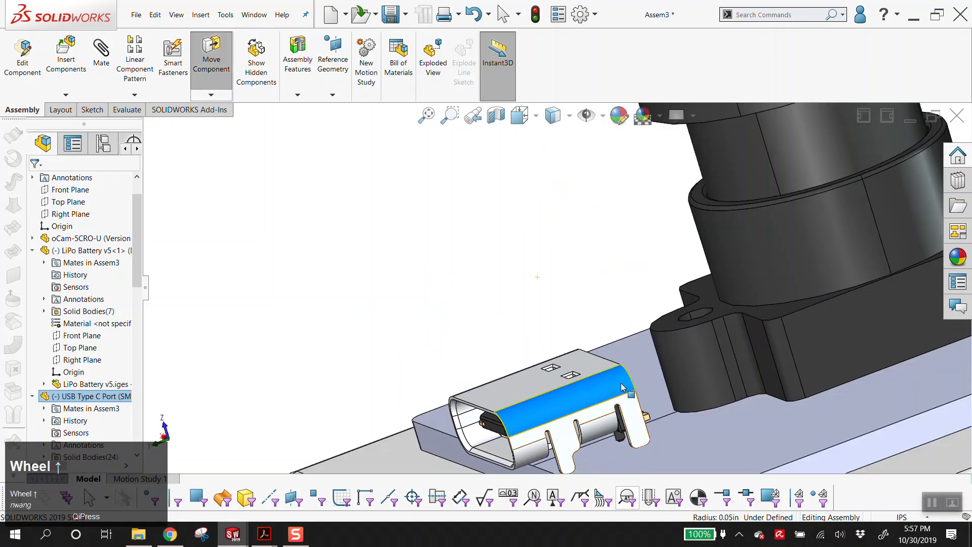
left_click(515, 275)
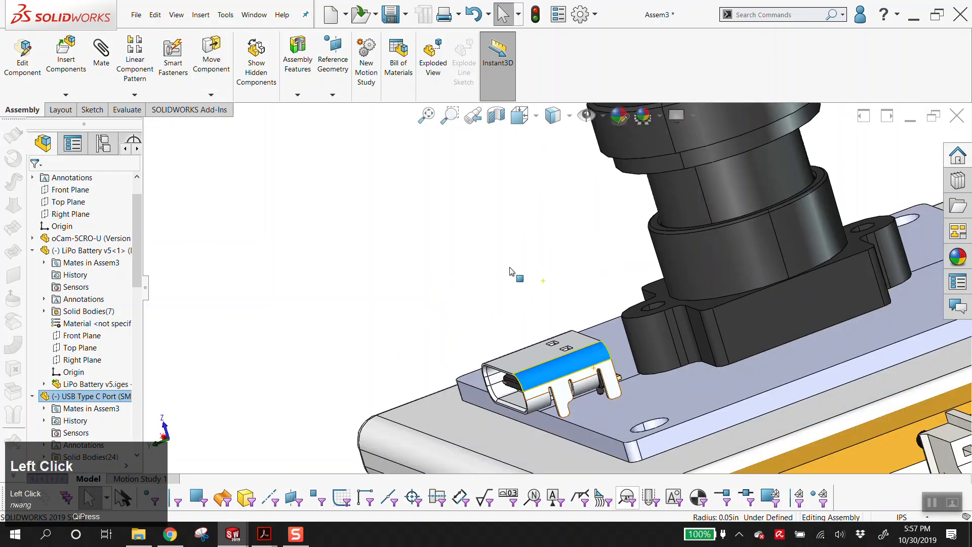
- Insert a second copy of the USB Type C Port part and place it in the free space beside the camera
left_click(202, 15)
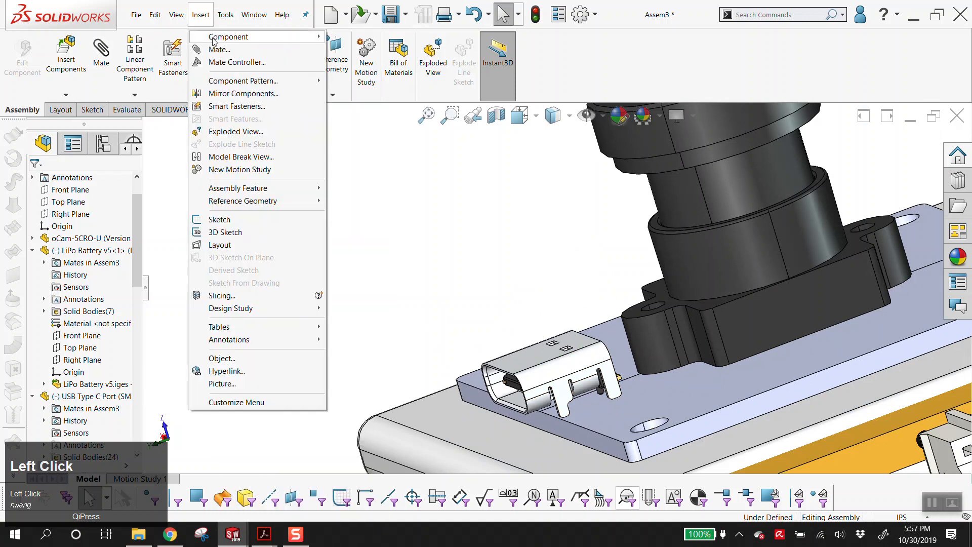
mouse_move(213, 40)
left_click(370, 37)
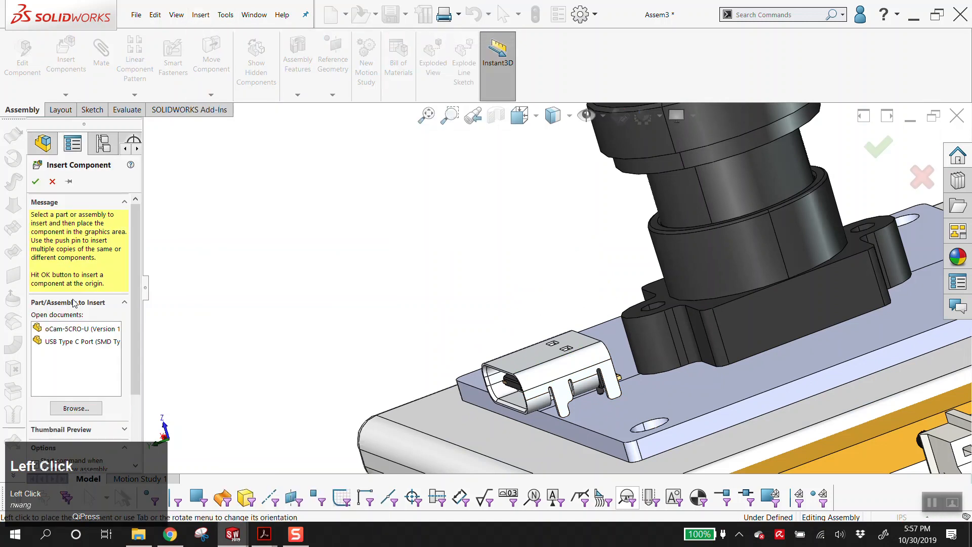
left_click(61, 342)
scroll(489, 340, "up", 3)
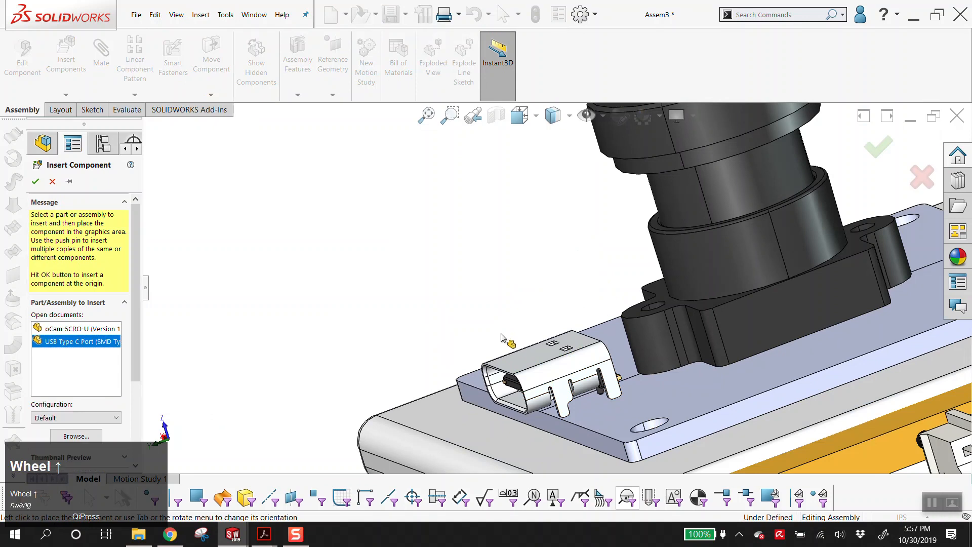
left_click(483, 263)
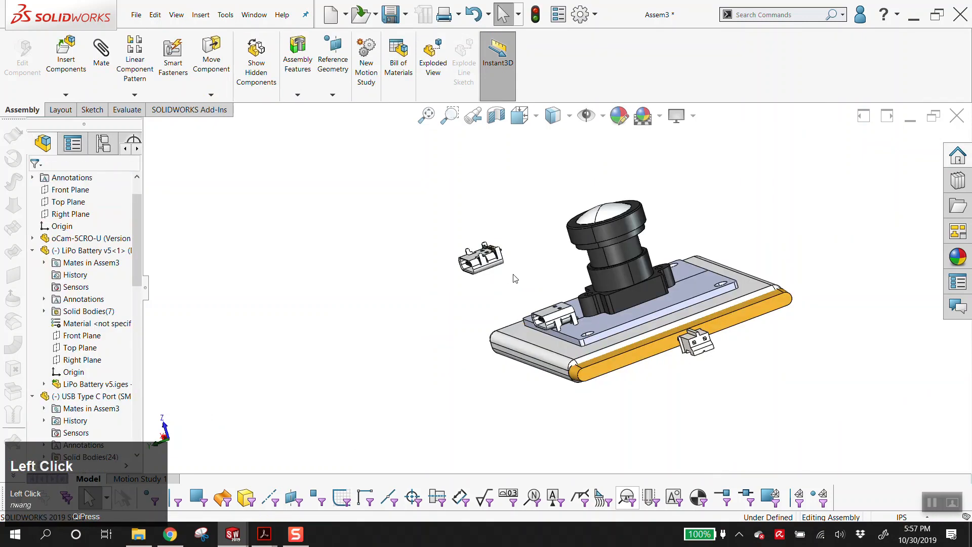
scroll(521, 265, "down", 2)
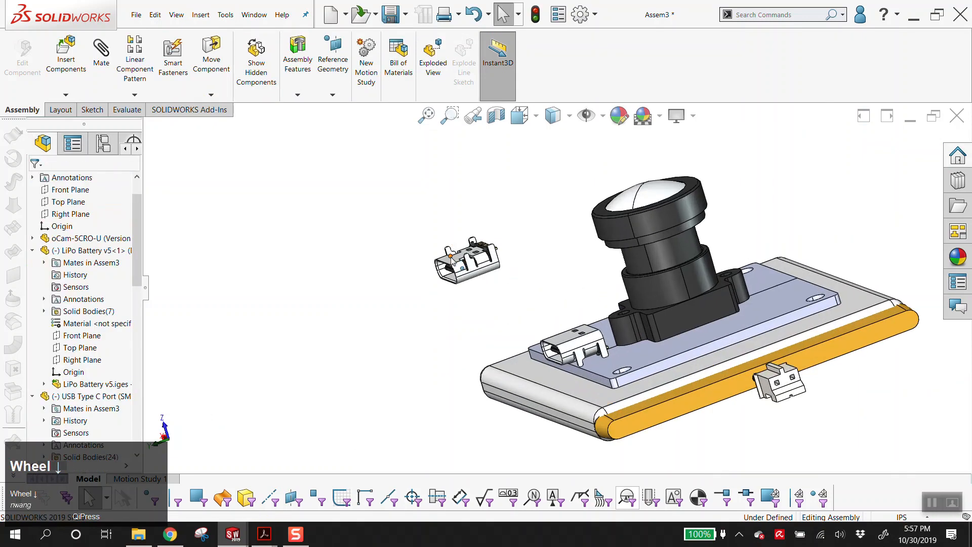
- Mate the second USB Type C Port's Right Plane coincident with the assembly's Top Plane
left_click(453, 261)
scroll(79, 406, "down", 3)
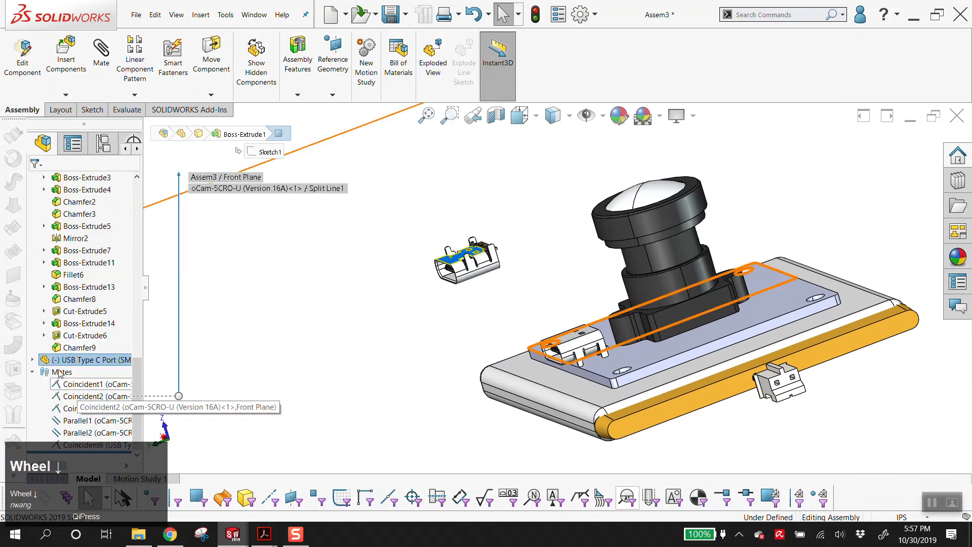
left_click(34, 361)
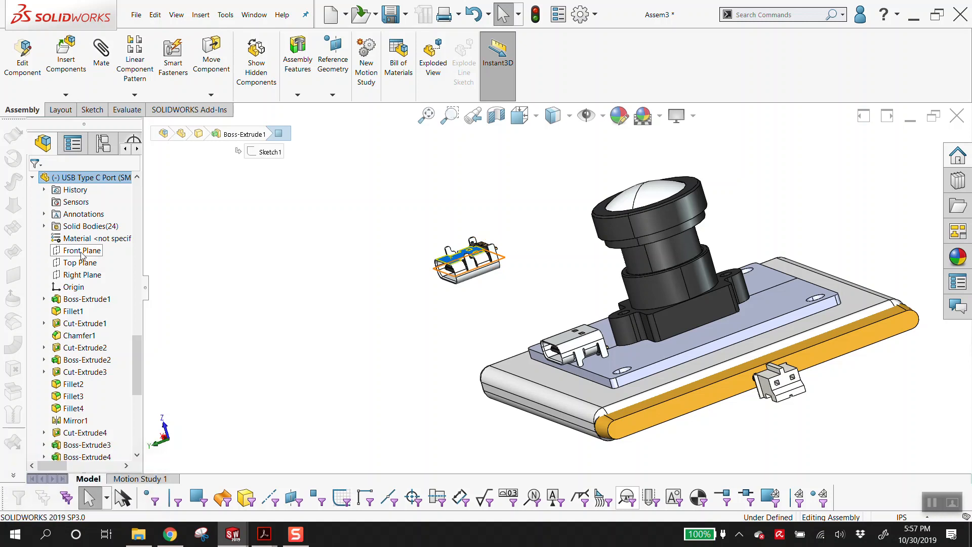
left_click(80, 274)
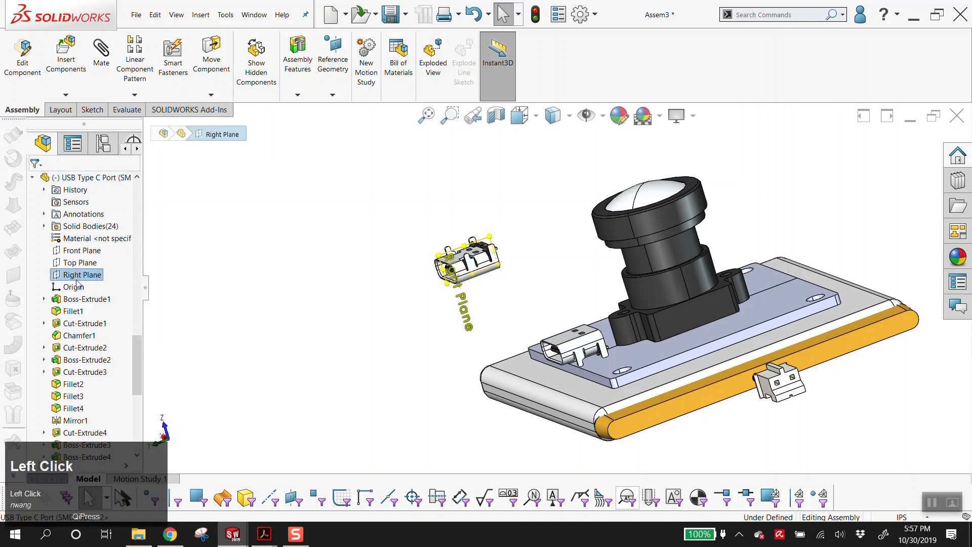
scroll(81, 279, "up", 5)
scroll(82, 280, "up", 3)
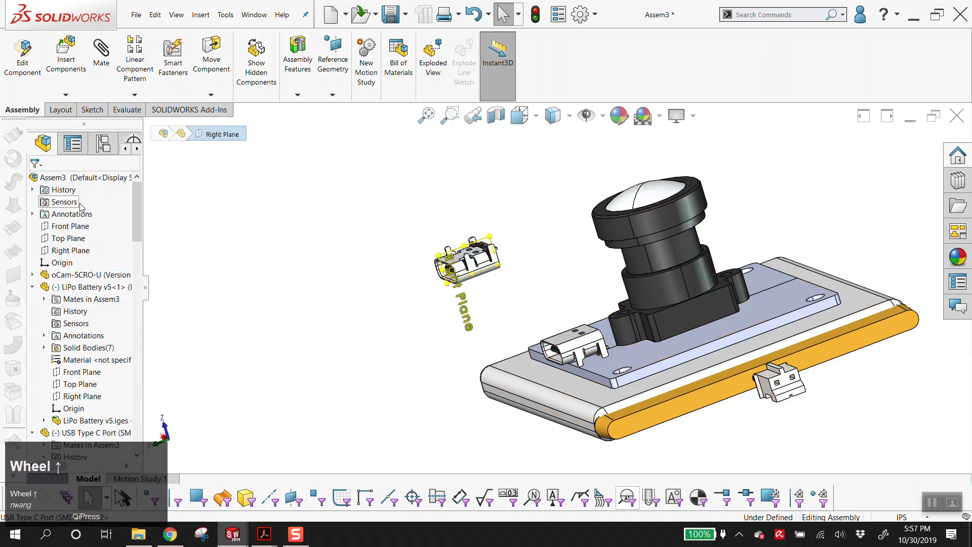
scroll(263, 266, "up", 2)
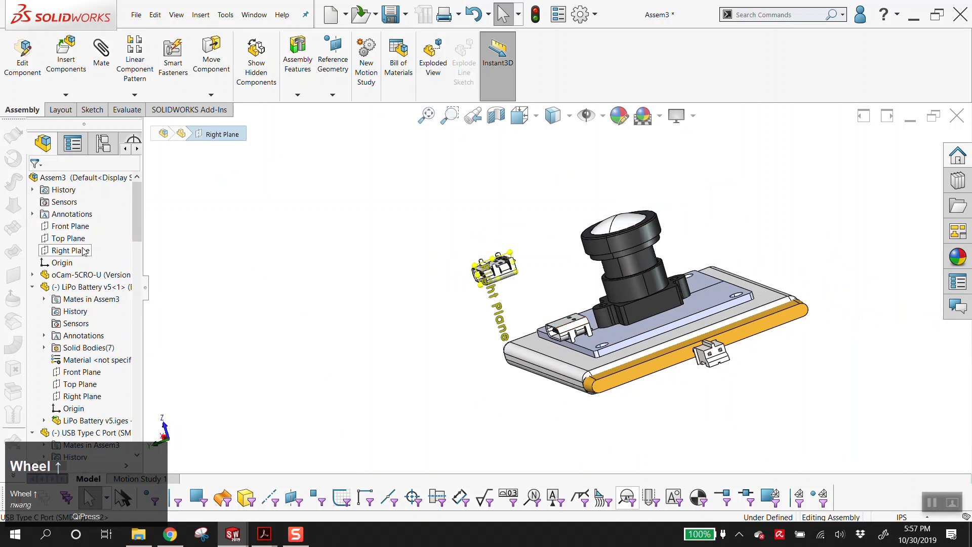
scroll(547, 269, "up", 2)
middle_click_drag(607, 304, 657, 340)
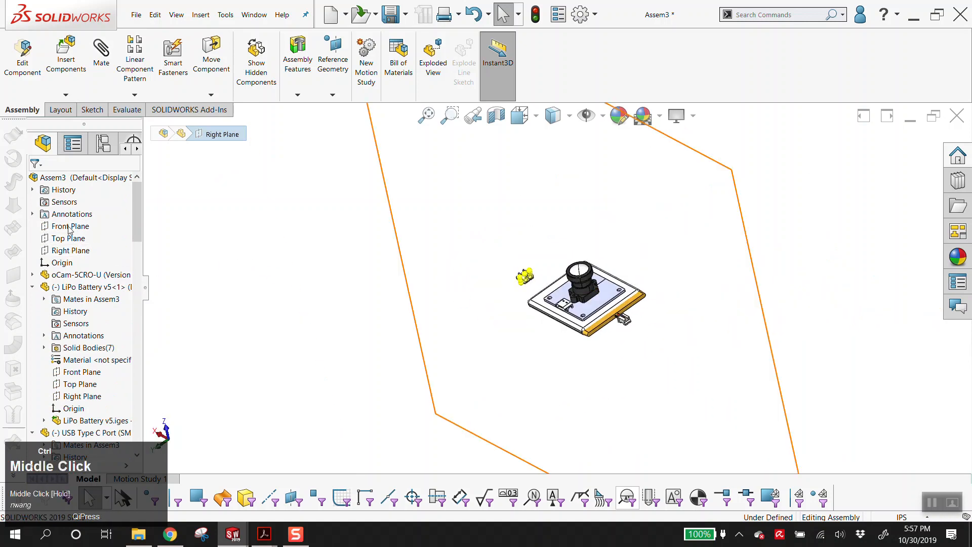
left_click(62, 239, "ctrl")
middle_click_drag(607, 218, 577, 243)
left_click(101, 54)
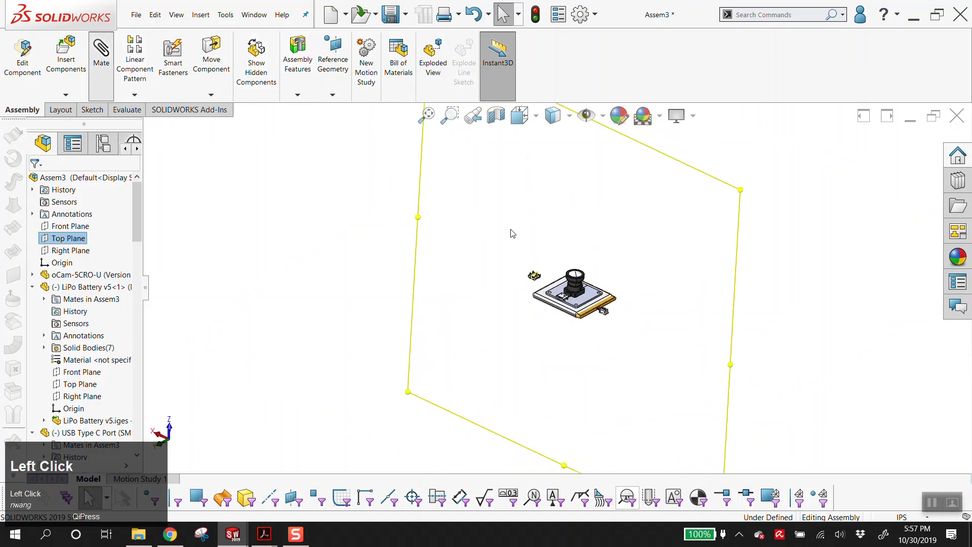
left_click(710, 261)
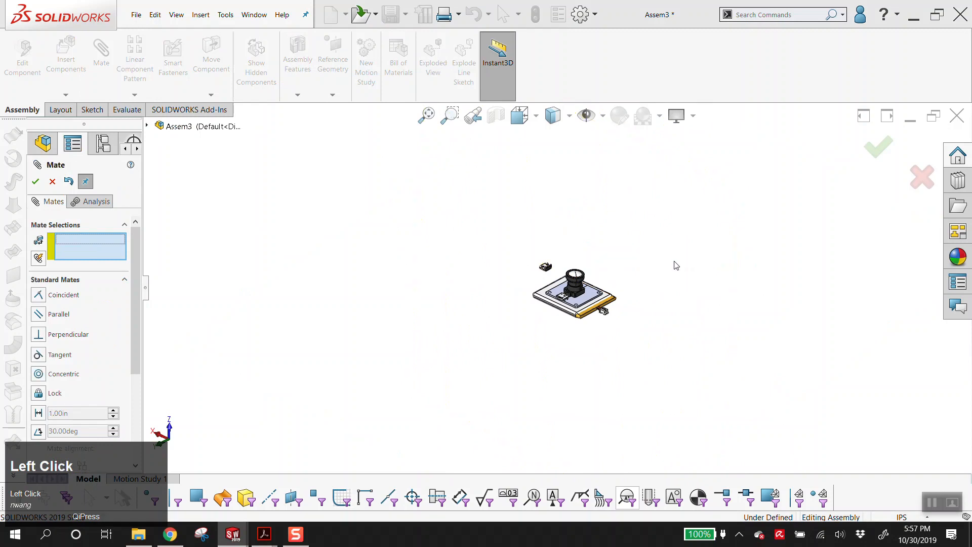
- Move the second USB Type C port along its mated plane to the camera board's edge and finish mating
scroll(570, 270, "down", 3)
scroll(520, 271, "down", 5)
left_click_drag(510, 280, 601, 445)
scroll(600, 445, "up", 5)
middle_click_drag(600, 445, 633, 388)
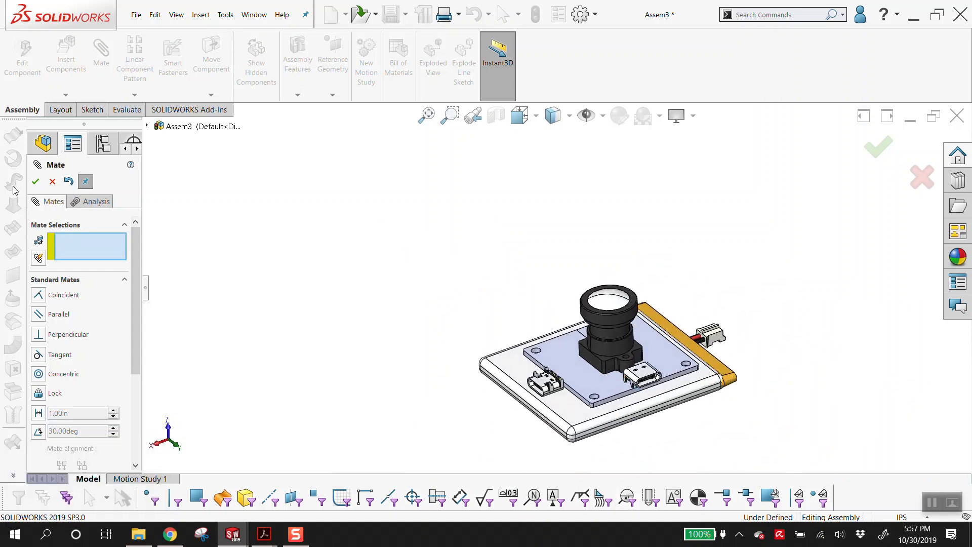
left_click(34, 180)
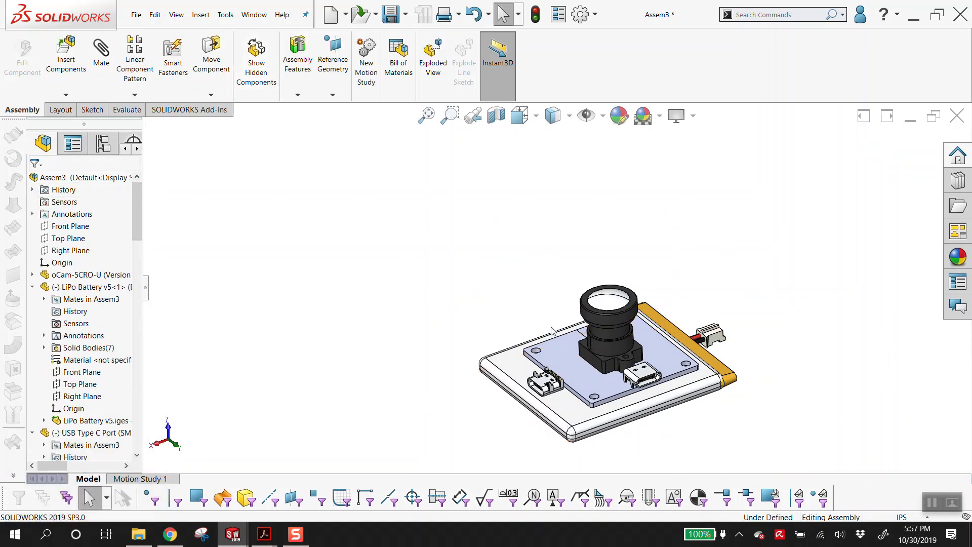
- Rebuild the assembly and save it with all components as a part file named P4_guts in the P4 folder
left_click(132, 15)
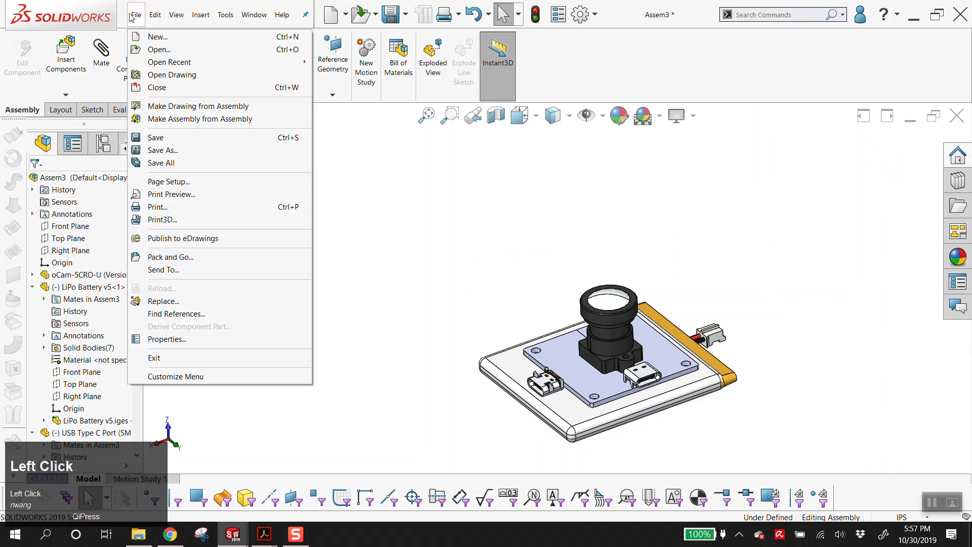
left_click(136, 15)
left_click(136, 15)
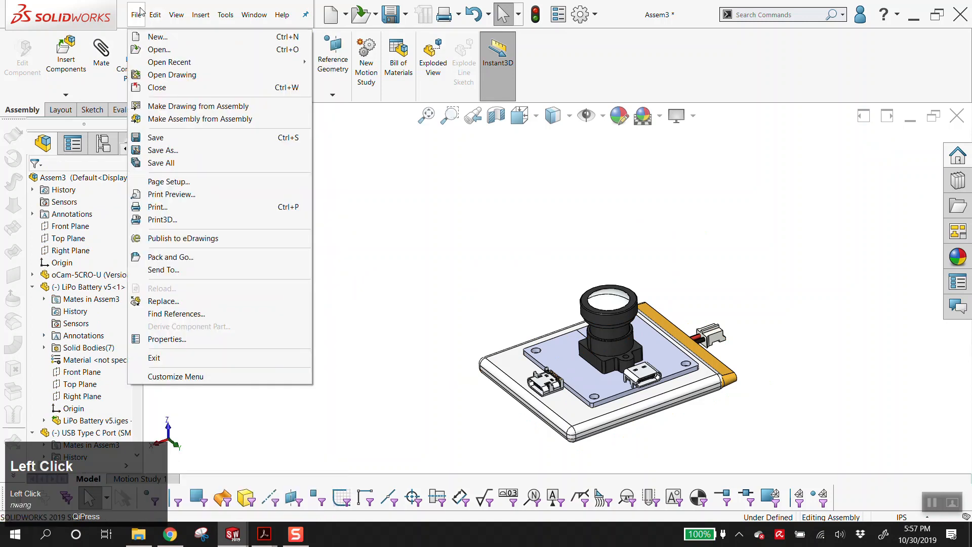
left_click(151, 150)
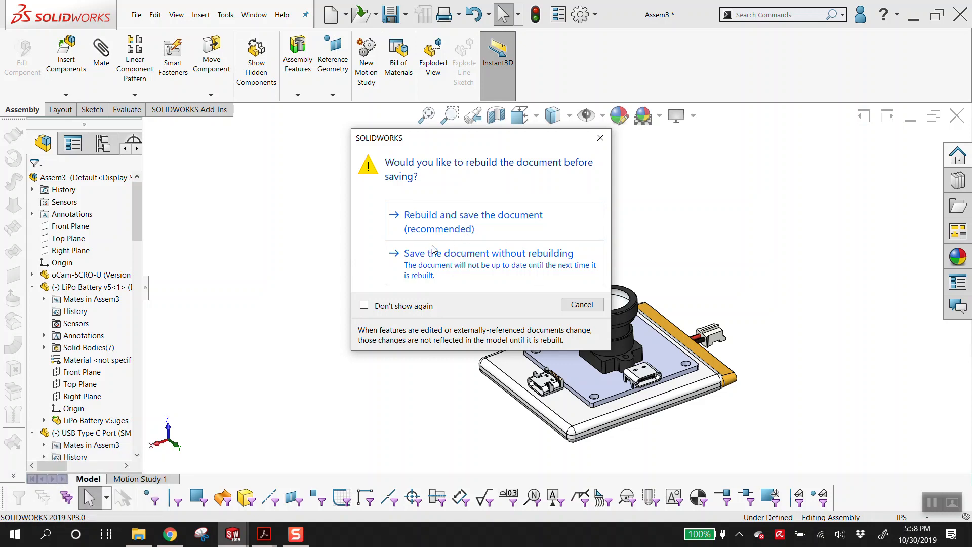
left_click(440, 220)
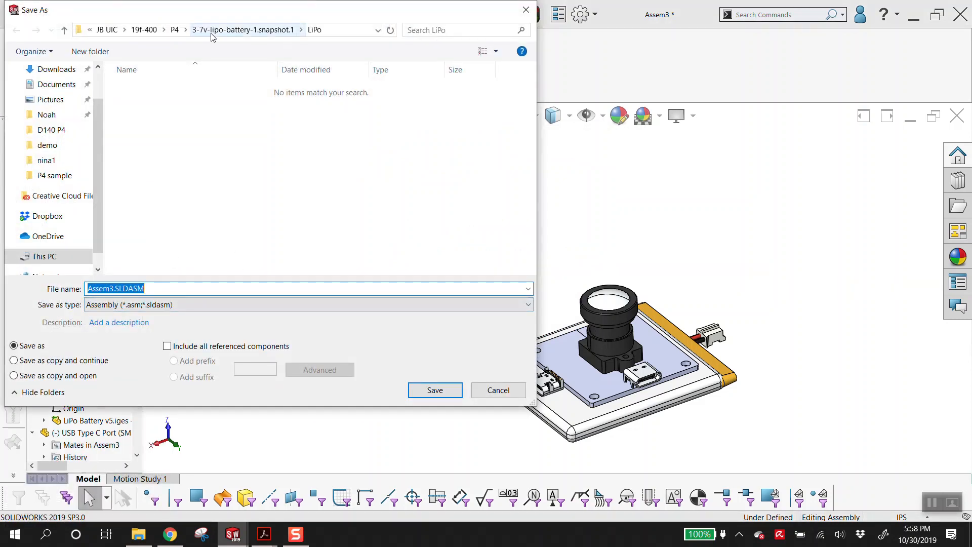
left_click(175, 30)
left_click(124, 304)
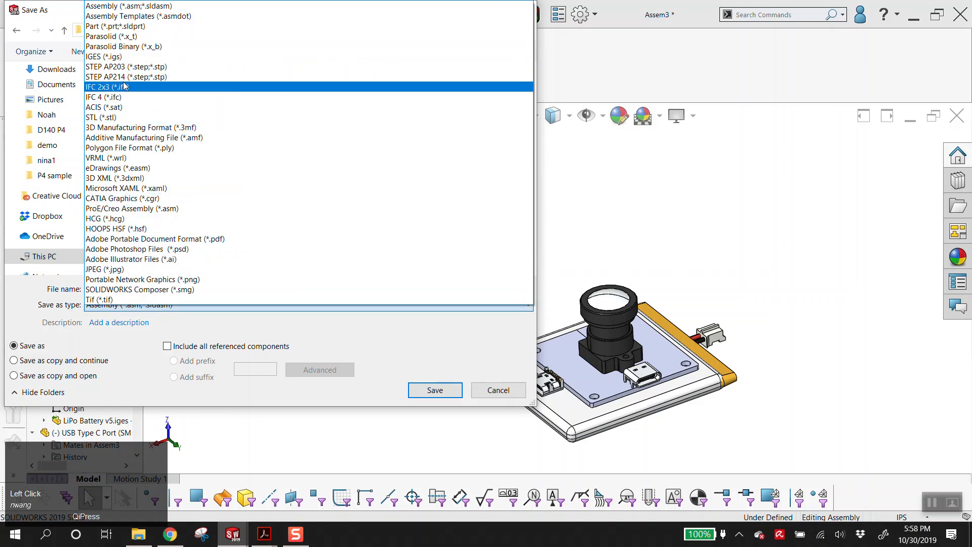
left_click(116, 26)
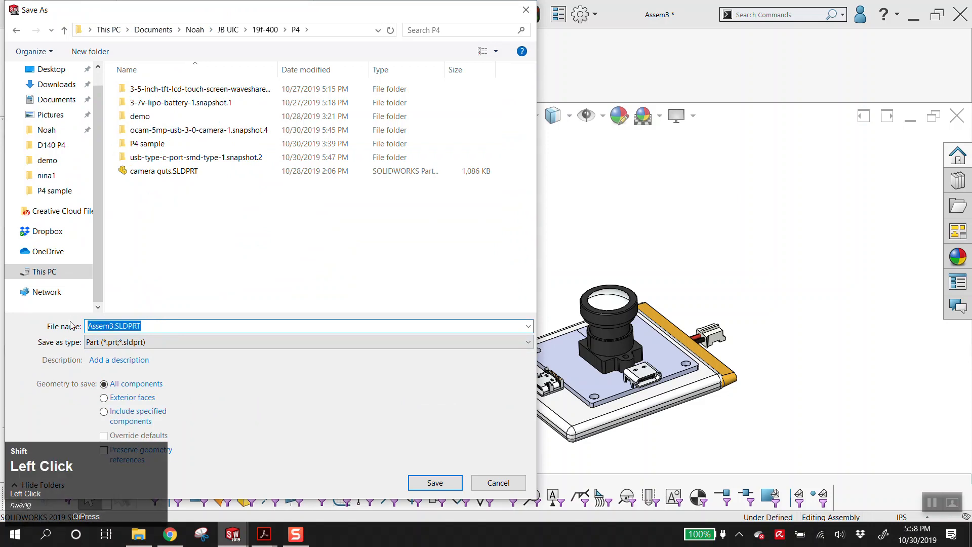
type("P4_guts")
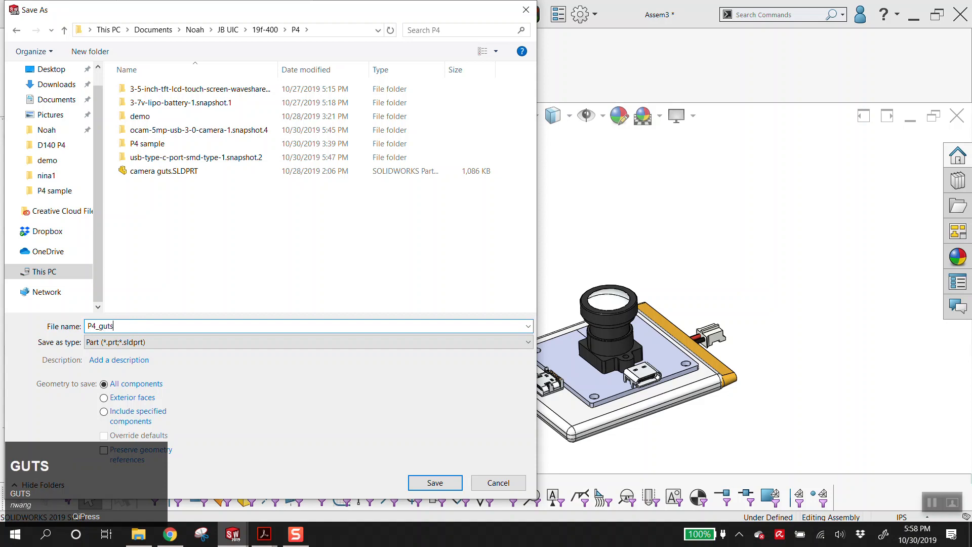
left_click(435, 482)
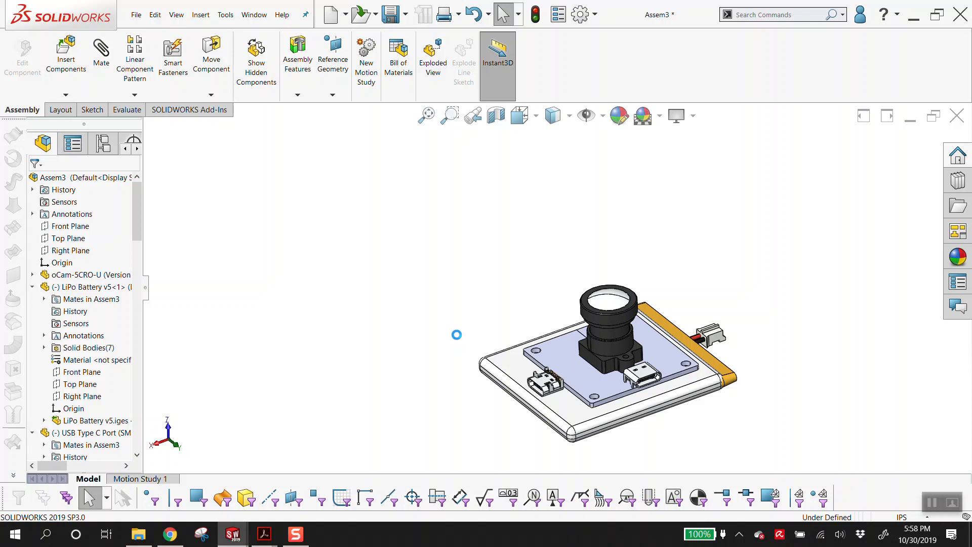
- Open the saved part file P4_guts.SLDPRT from the P4 folder
left_click(140, 21)
left_click(441, 235)
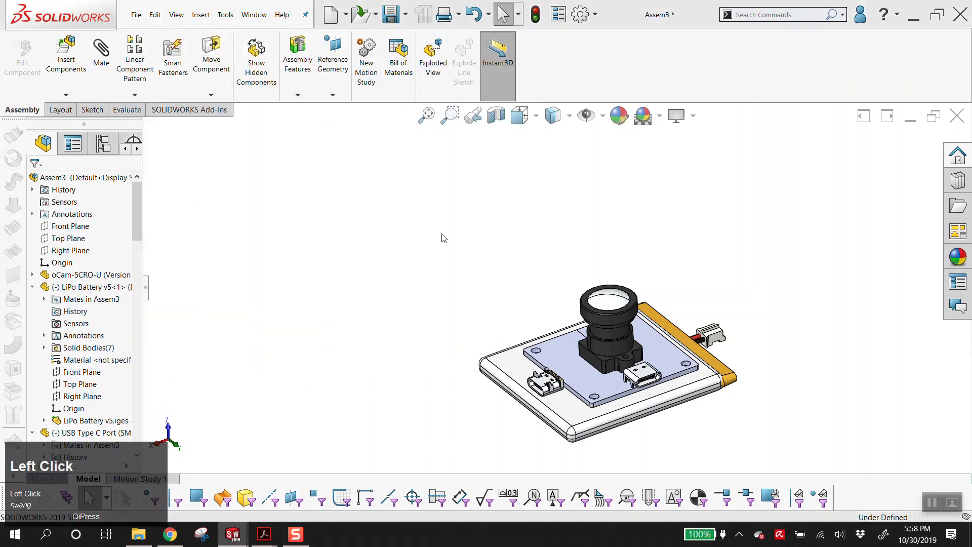
scroll(520, 272, "down", 1)
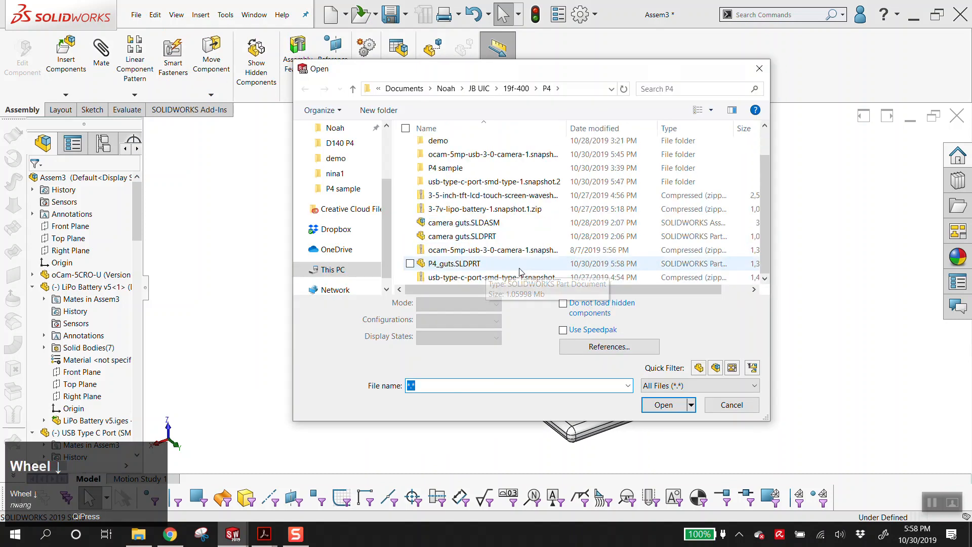
double_click(466, 265)
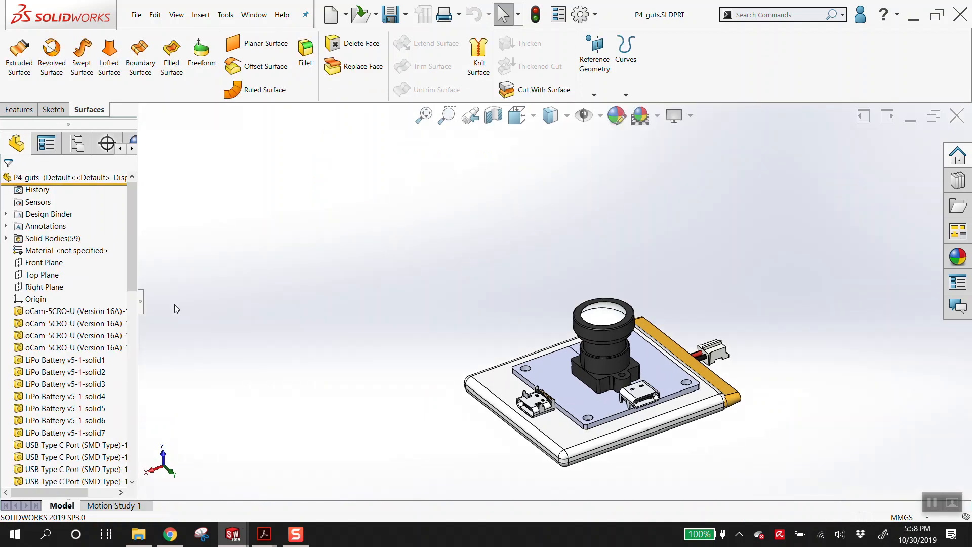
left_click(487, 272)
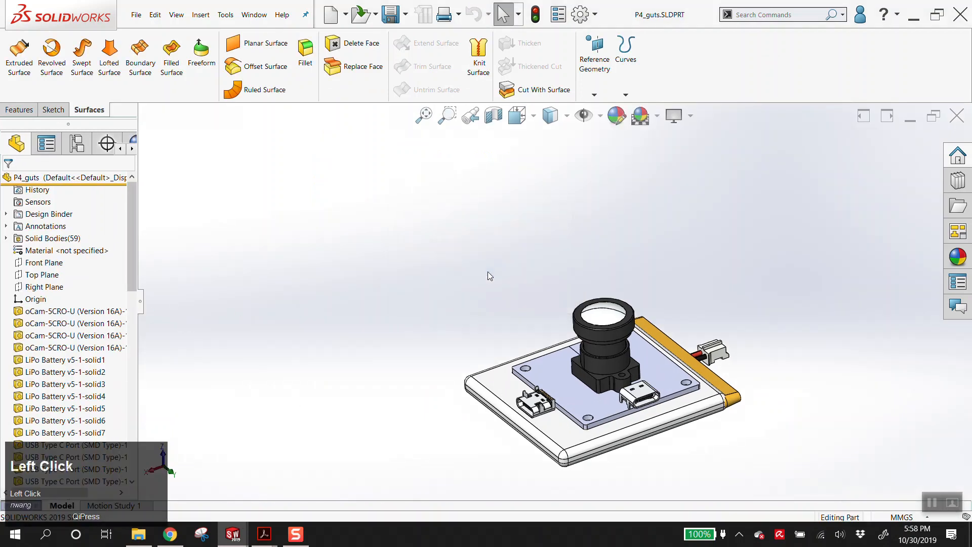
- Look through the P4_guts feature list to review the solid bodies from the camera, battery and USB ports
left_click_drag(132, 255, 140, 370)
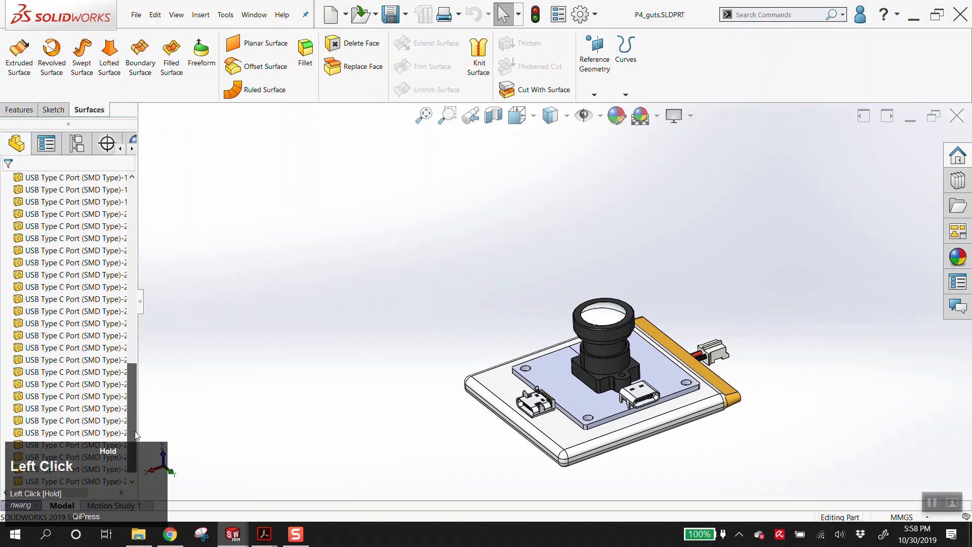
left_click_drag(127, 415, 132, 218)
scroll(662, 422, "down", 2)
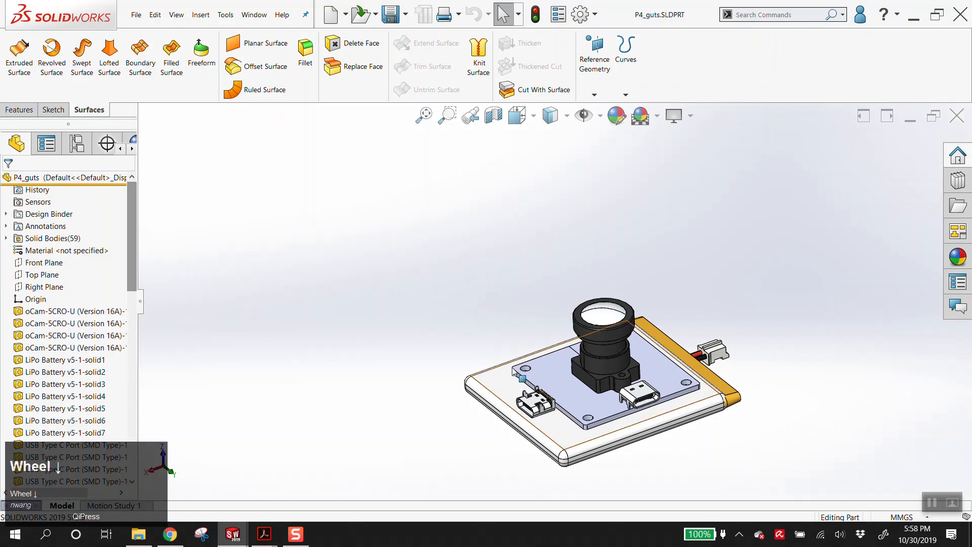
scroll(57, 346, "down", 5)
scroll(58, 350, "up", 5)
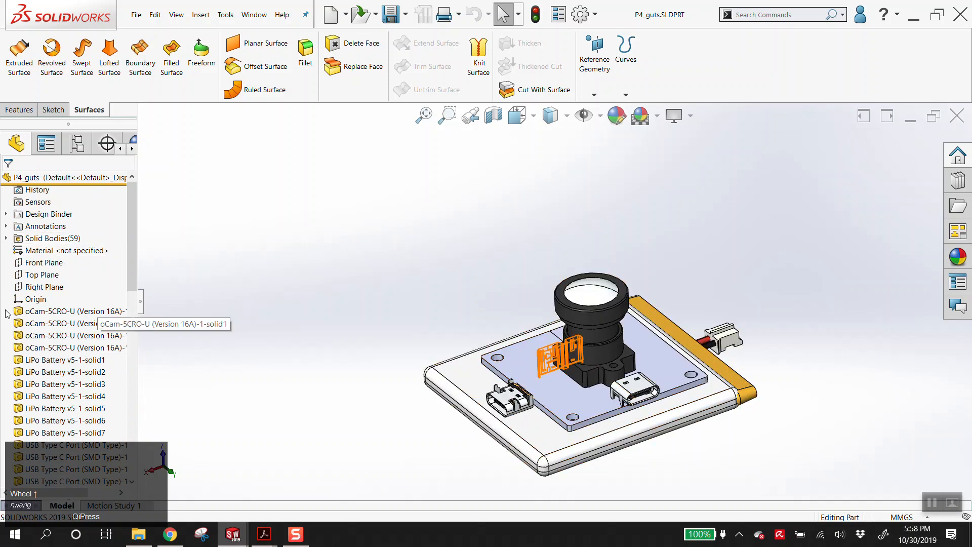
- Inspect a contact inside the second USB port's opening close up and identify its solid body in the feature list
scroll(456, 385, "down", 6)
scroll(471, 386, "down", 3)
middle_click_drag(396, 391, 415, 344)
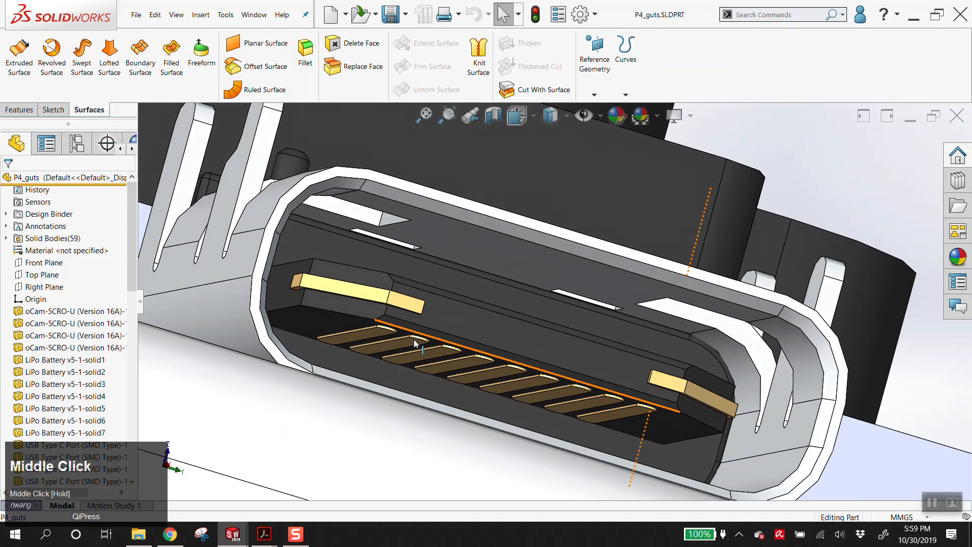
left_click(369, 336)
scroll(70, 394, "down", 2)
left_click(73, 372)
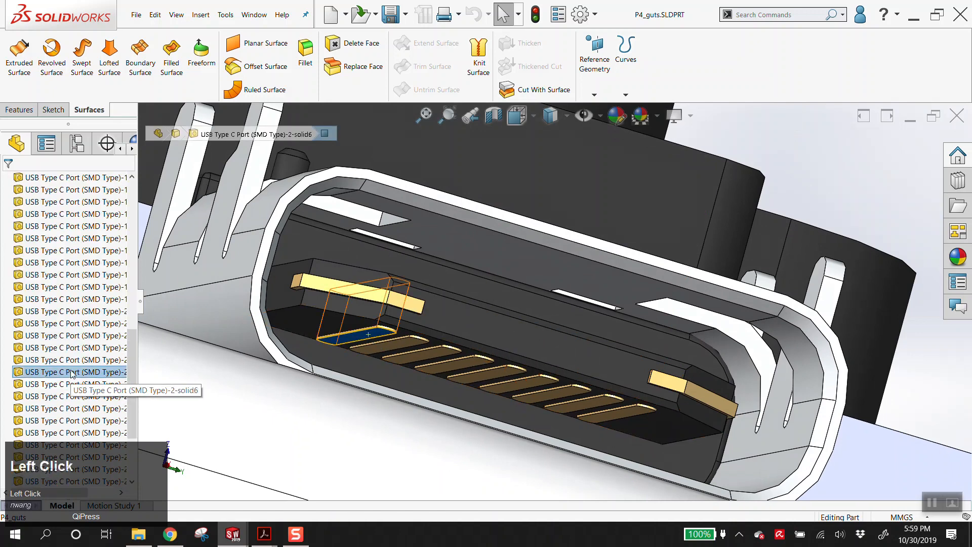
scroll(541, 343, "up", 5)
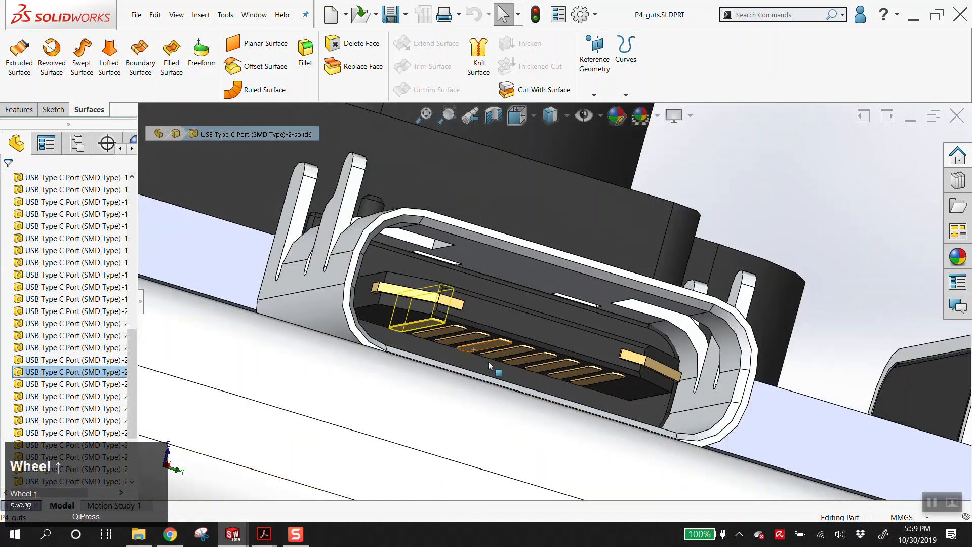
middle_click(541, 343)
middle_click_drag(541, 343, 496, 434)
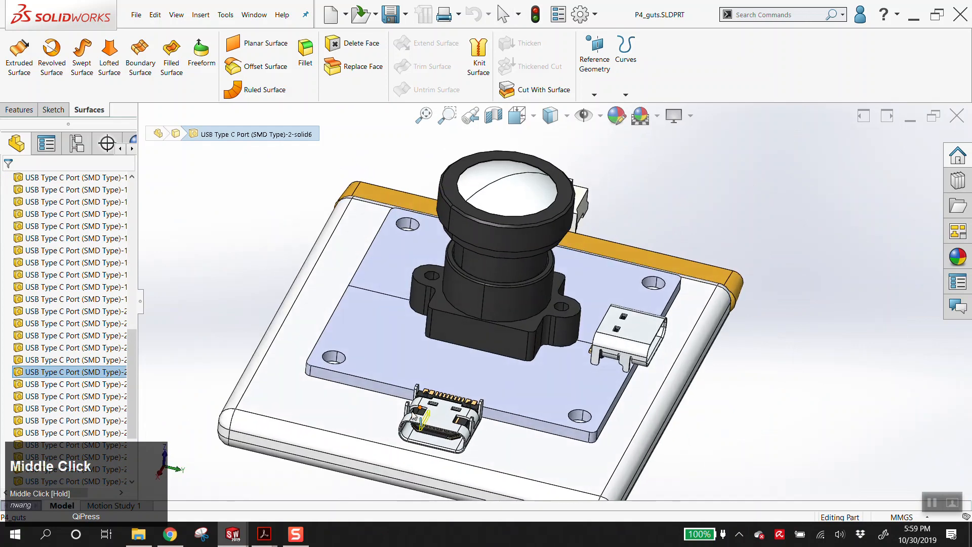
left_click(270, 19)
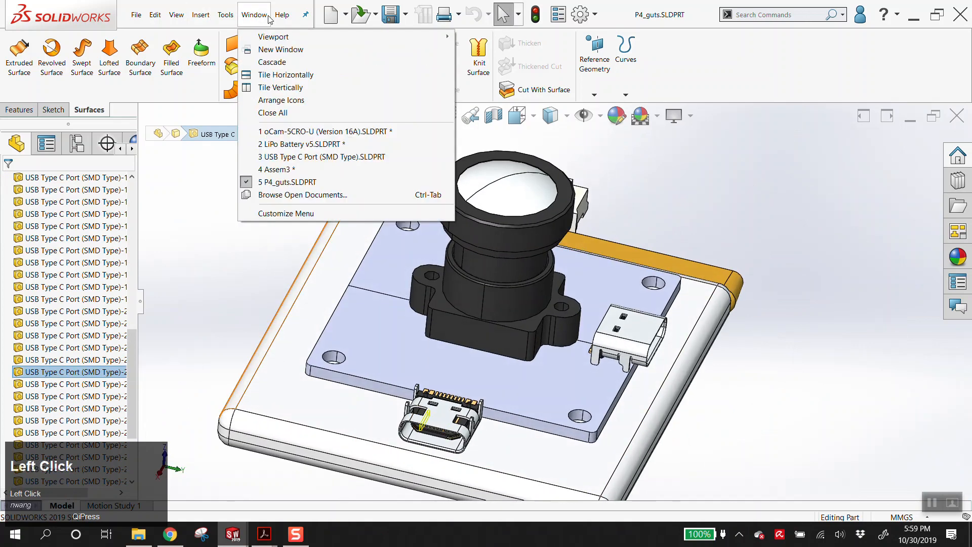
left_click(276, 331)
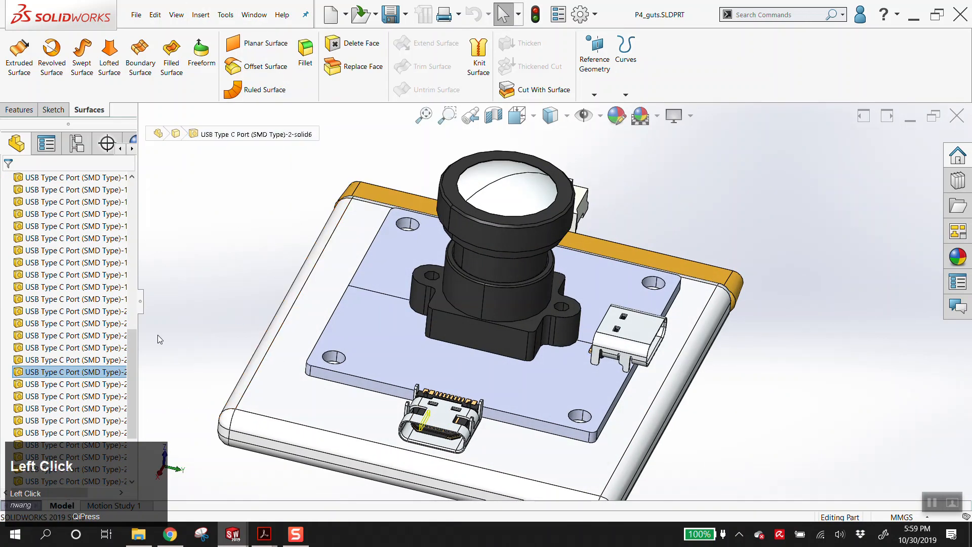
- Inspect the second USB port's metal shell close up and identify which solid body its top face belongs to
scroll(460, 441, "up", 5)
scroll(79, 304, "up", 4)
scroll(71, 350, "down", 3)
left_click(368, 363)
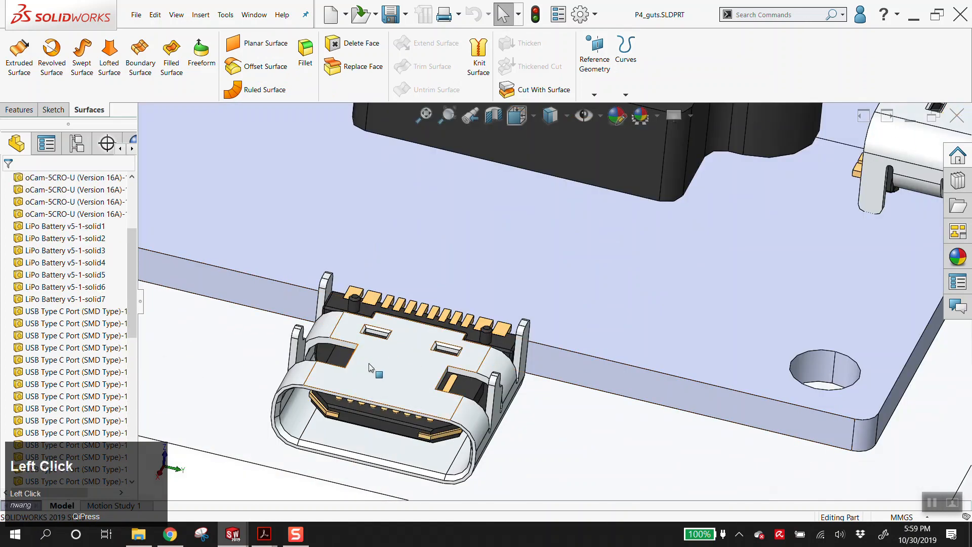
scroll(375, 380, "down", 3)
middle_click_drag(376, 380, 391, 324)
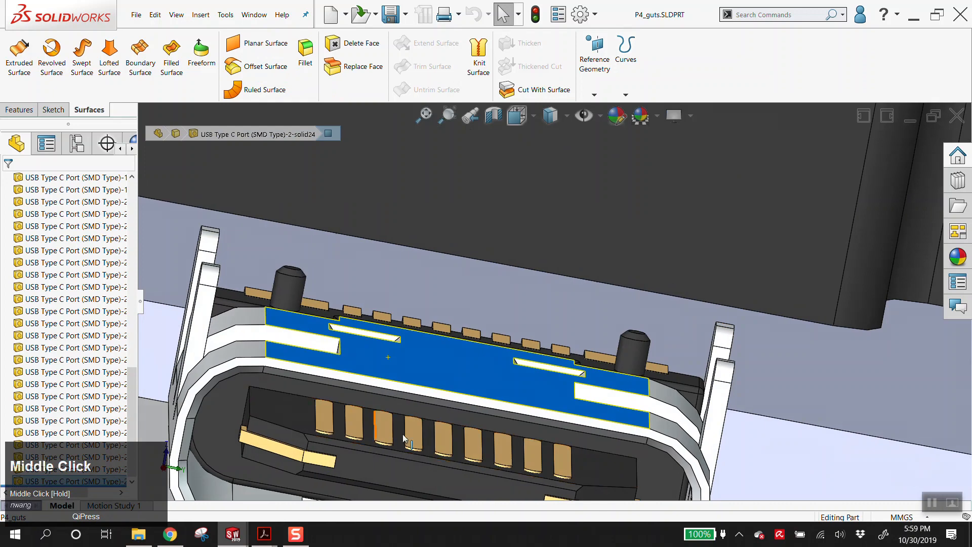
scroll(94, 324, "up", 5)
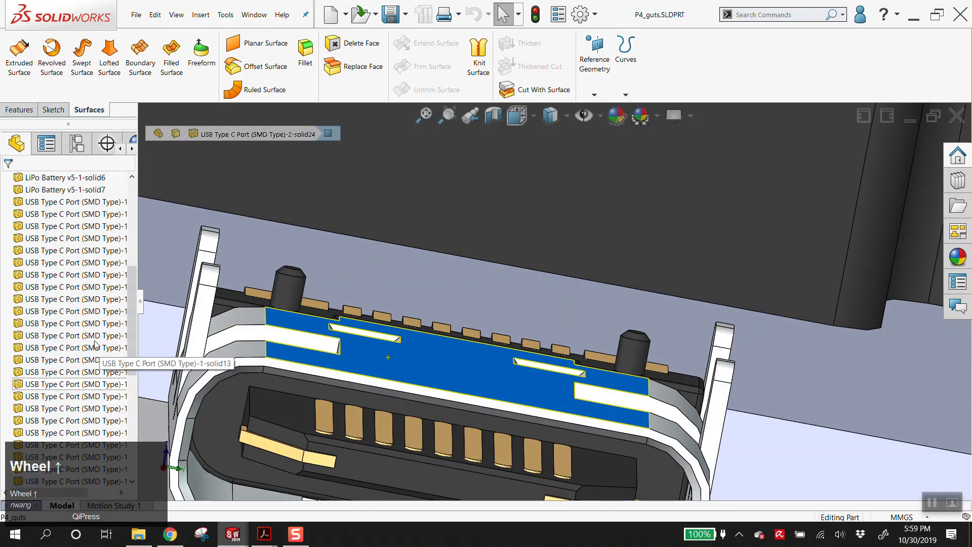
scroll(377, 389, "up", 3)
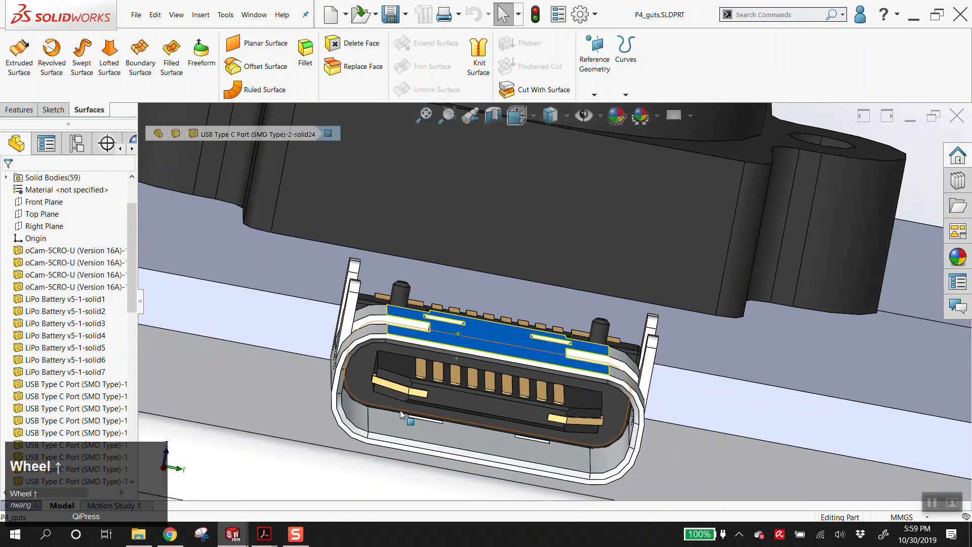
- Try suppressing all USB Type C Port solid features in the feature list, and unsuppress the whole group
scroll(75, 387, "down", 8)
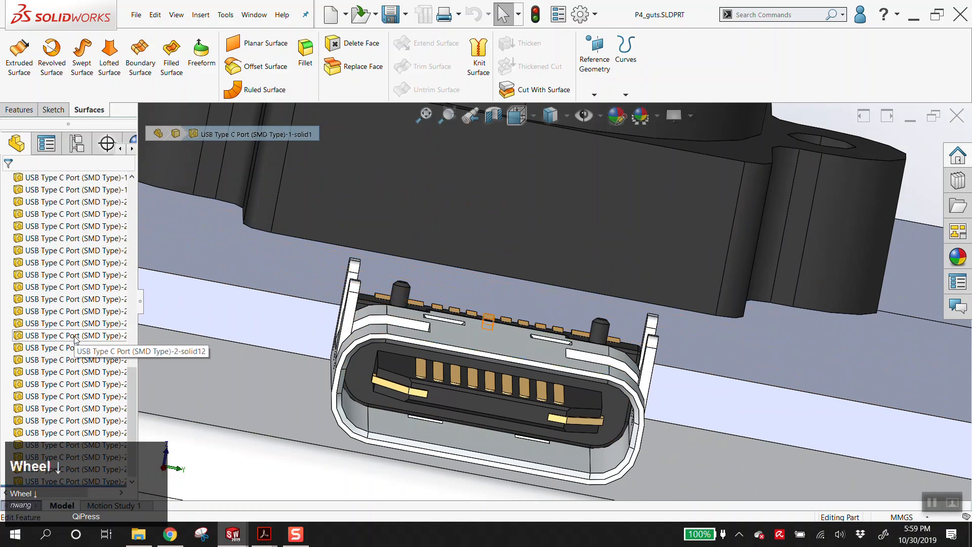
left_click(58, 482, "shift")
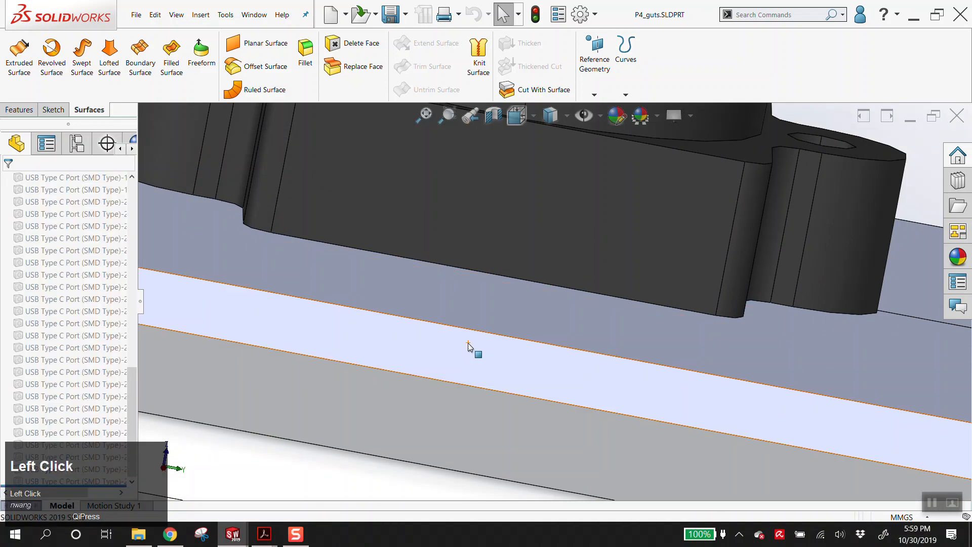
scroll(72, 273, "up", 11)
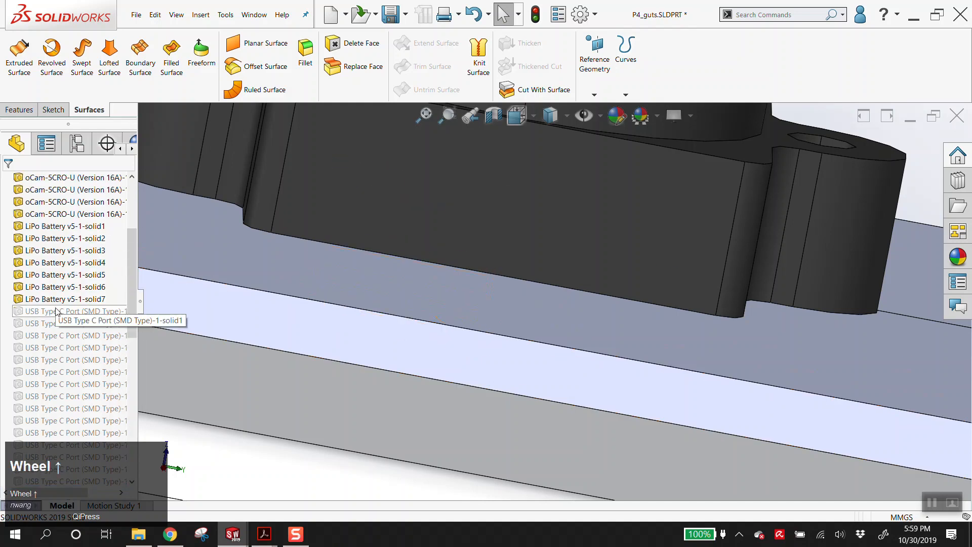
left_click(71, 311)
scroll(76, 385, "down", 8)
left_click(66, 475, "shift")
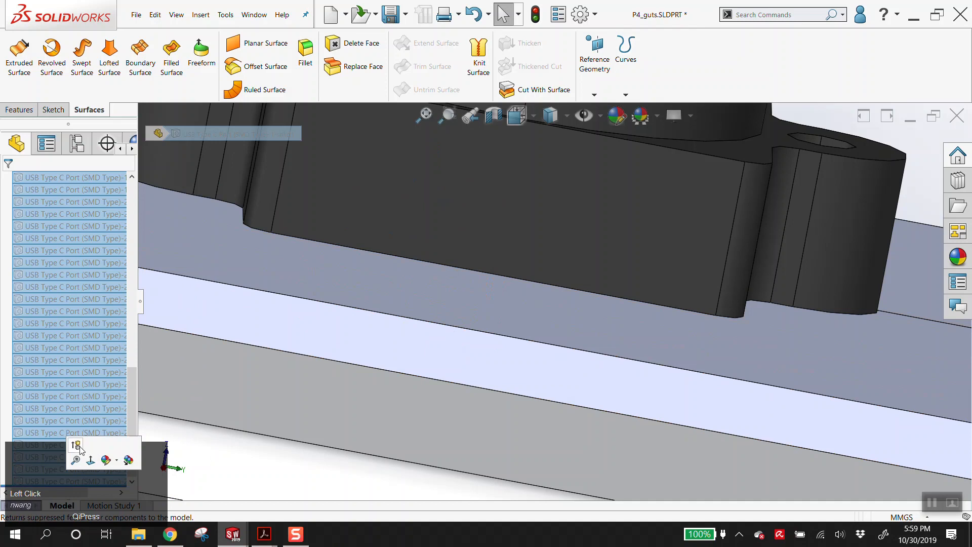
- Suppress all USB Type C Port solid features of both ports except the second port's metal shell, USB Type C Port (SMD Type)-2-solid24
scroll(496, 340, "up", 5)
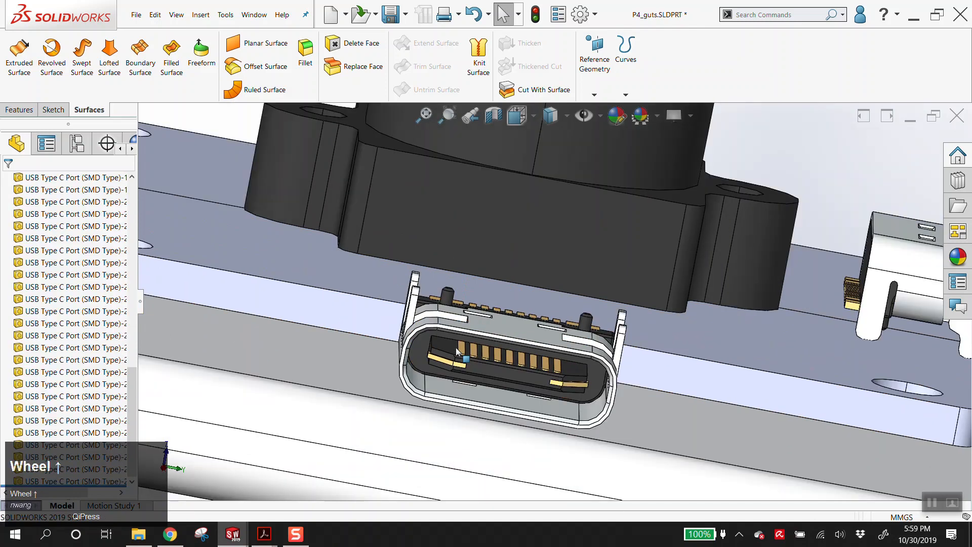
scroll(495, 341, "down", 2)
left_click(529, 312)
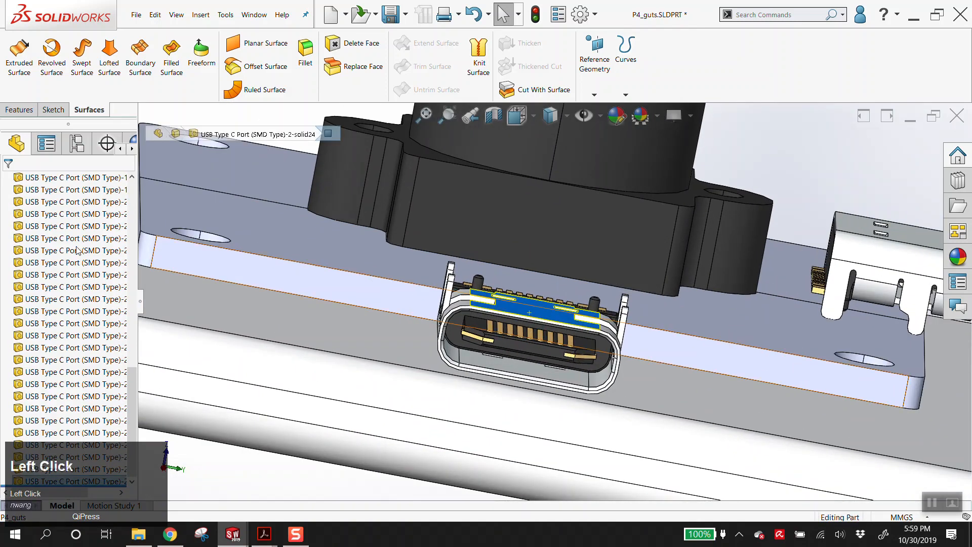
scroll(74, 250, "up", 5)
scroll(76, 269, "down", 8)
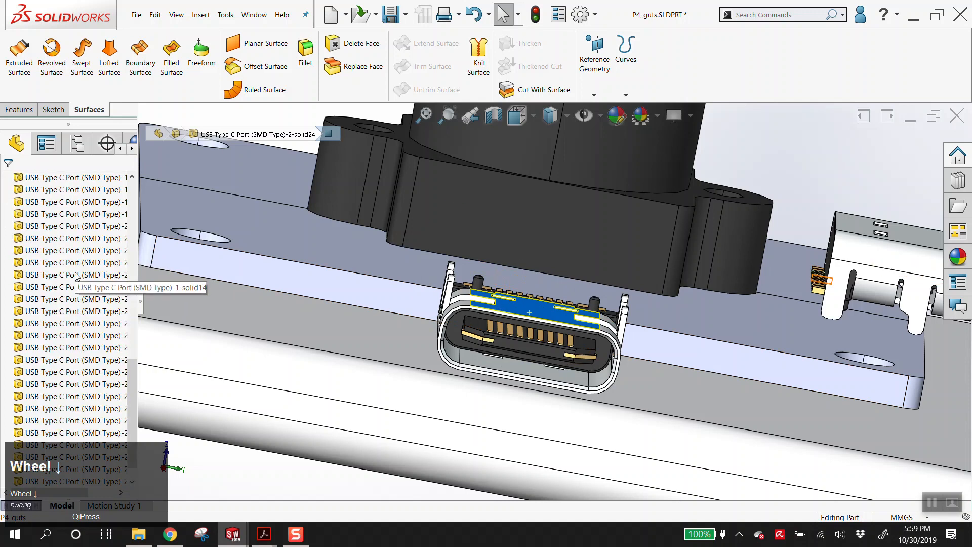
left_click(81, 481)
left_click(89, 467)
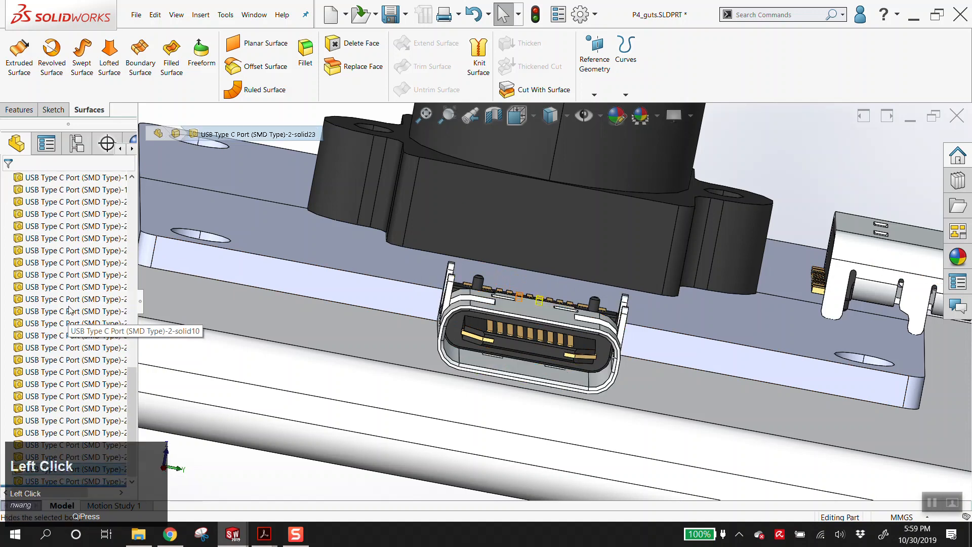
scroll(71, 297, "up", 3)
scroll(71, 297, "up", 5)
left_click(108, 388, "shift")
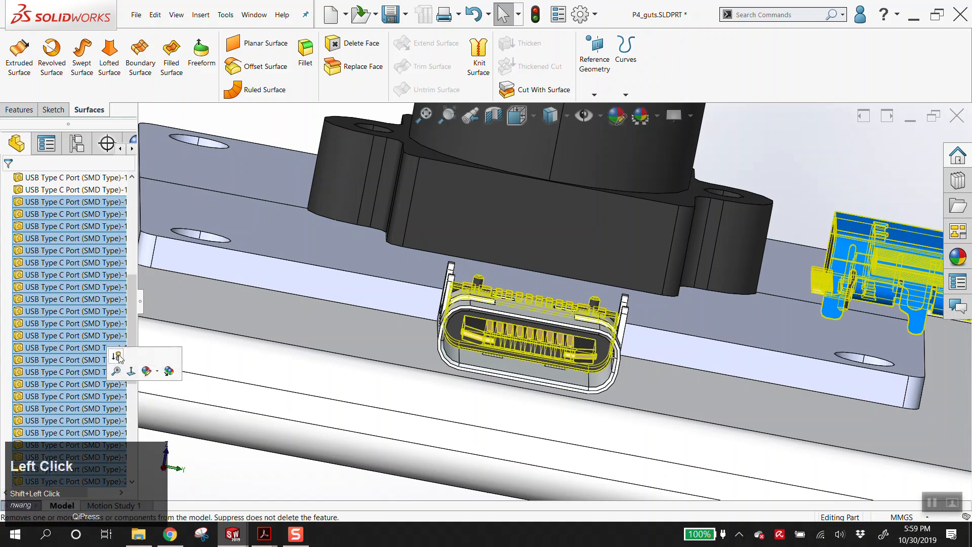
left_click(118, 357)
- Inspect the remaining USB shell and the rest of the model from several sides, and review the P4_guts feature list
scroll(510, 288, "up", 3)
mouse_move(510, 289)
middle_mouse_down()
mouse_move(555, 297)
mouse_move(510, 288)
middle_mouse_up()
middle_click_drag(635, 491, 638, 475)
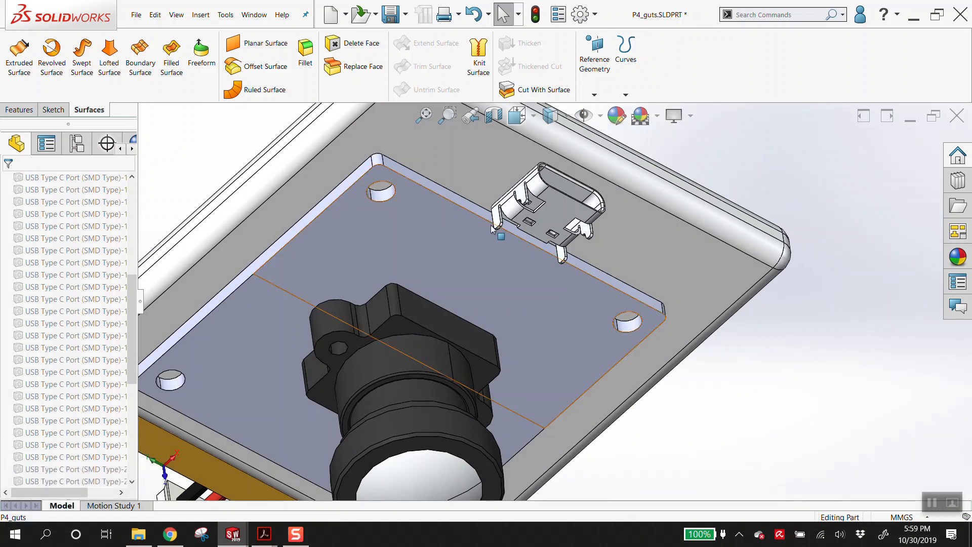
left_click(256, 15)
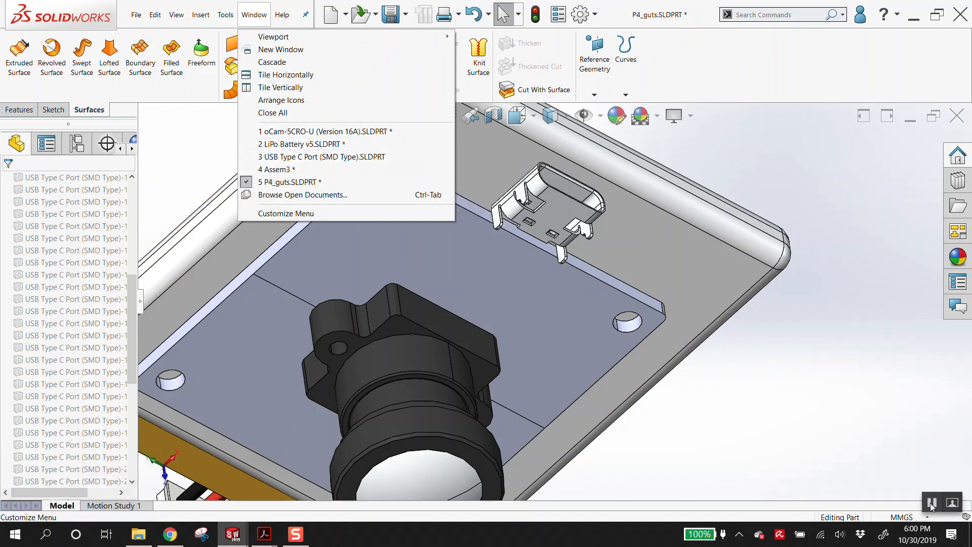
left_click(297, 320)
scroll(112, 278, "up", 4)
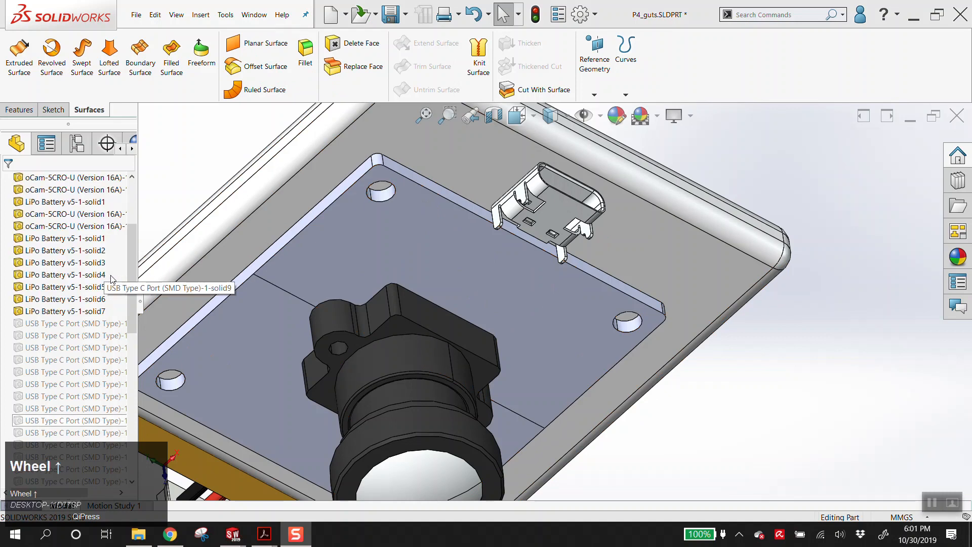
scroll(112, 278, "up", 4)
scroll(587, 311, "up", 6)
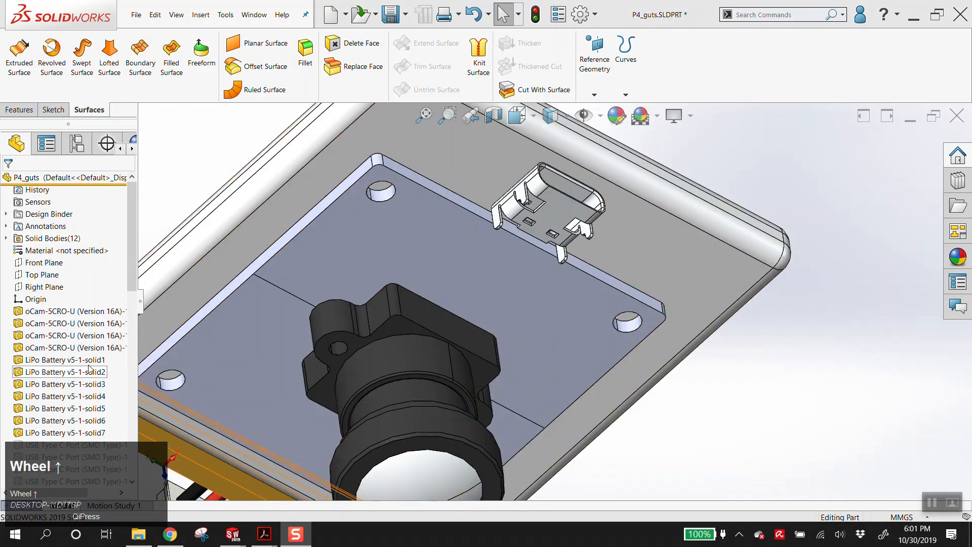
middle_click_drag(592, 311, 561, 216)
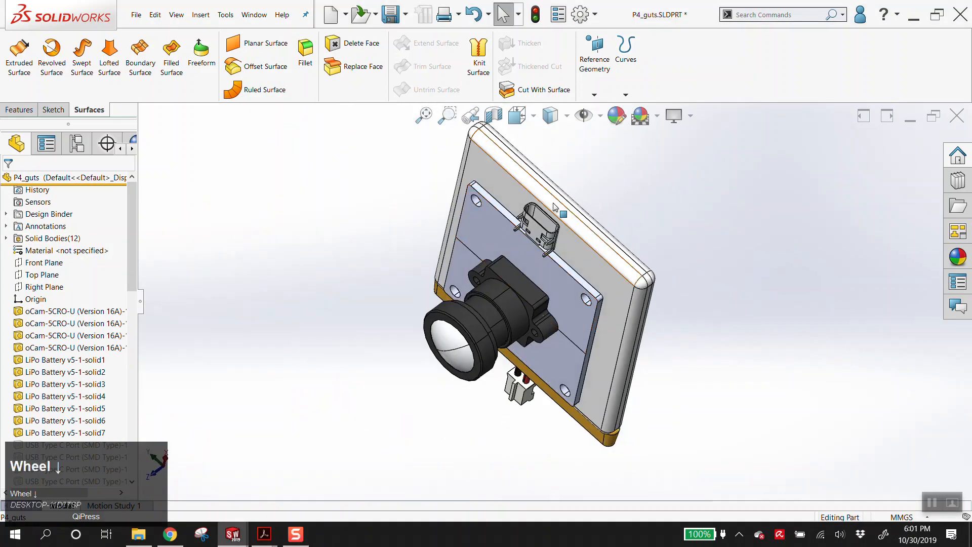
scroll(561, 216, "down", 10)
middle_click_drag(525, 307, 487, 298)
scroll(506, 303, "up", 5)
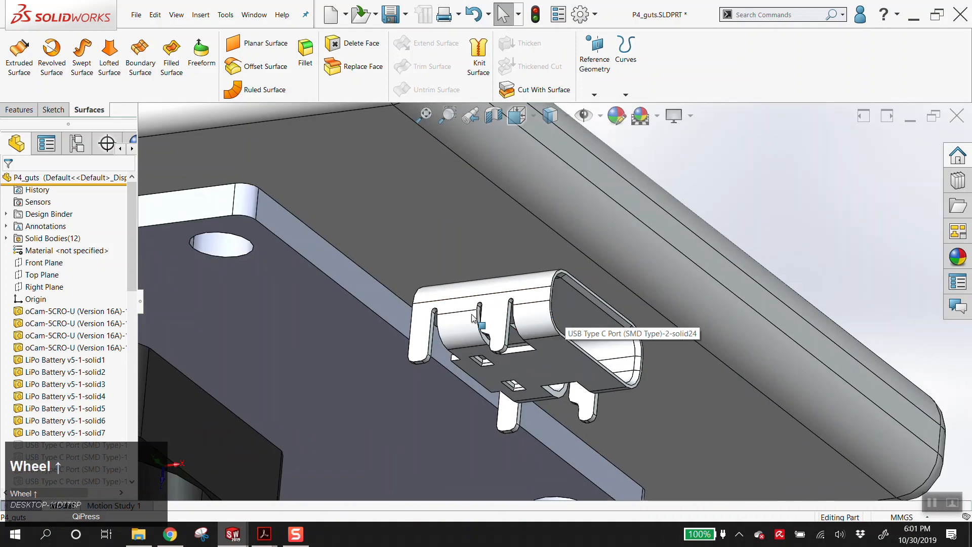
- Switch to the Assem3 assembly and open the USB Type C Port (SMD Type) part from the port beside the camera
left_click(264, 21)
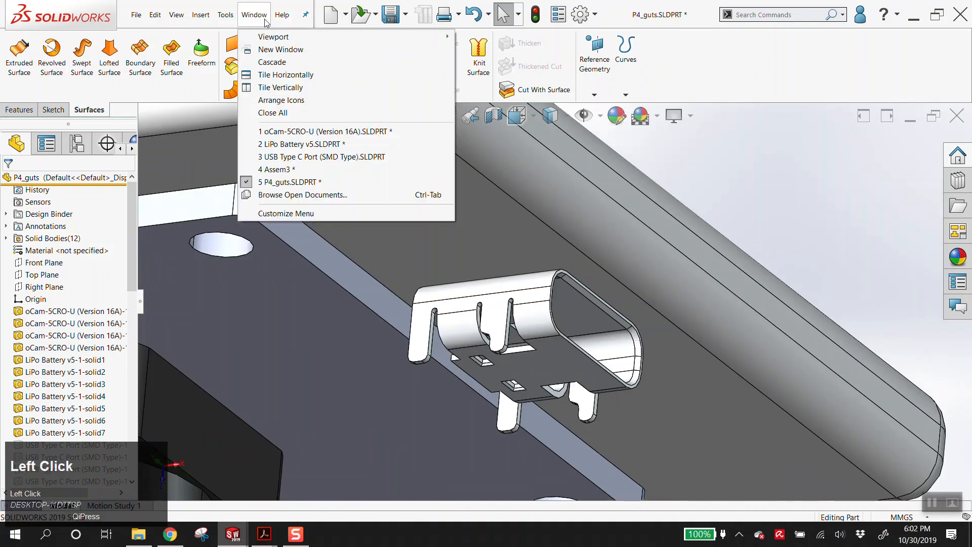
left_click(288, 172)
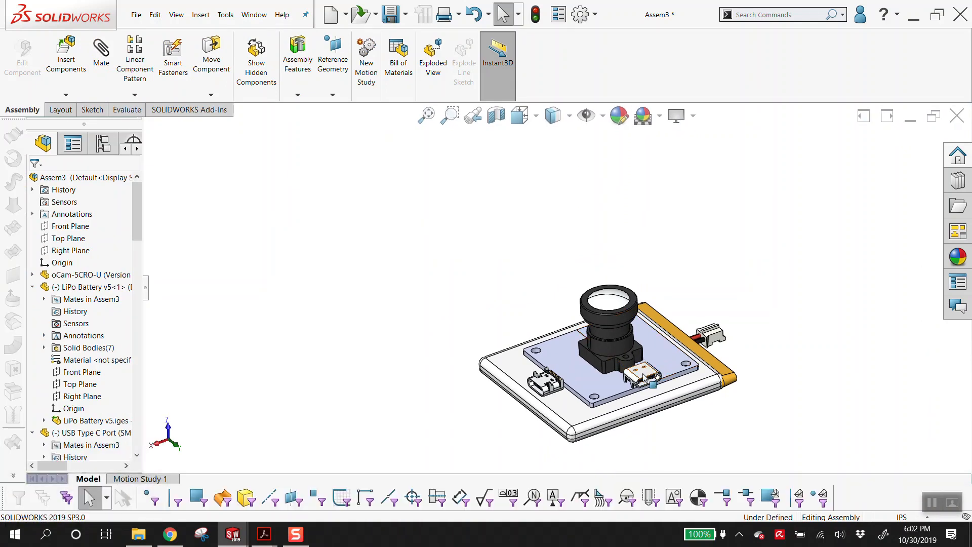
scroll(556, 377, "down", 5)
middle_click_drag(555, 377, 531, 345)
scroll(679, 314, "up", 5)
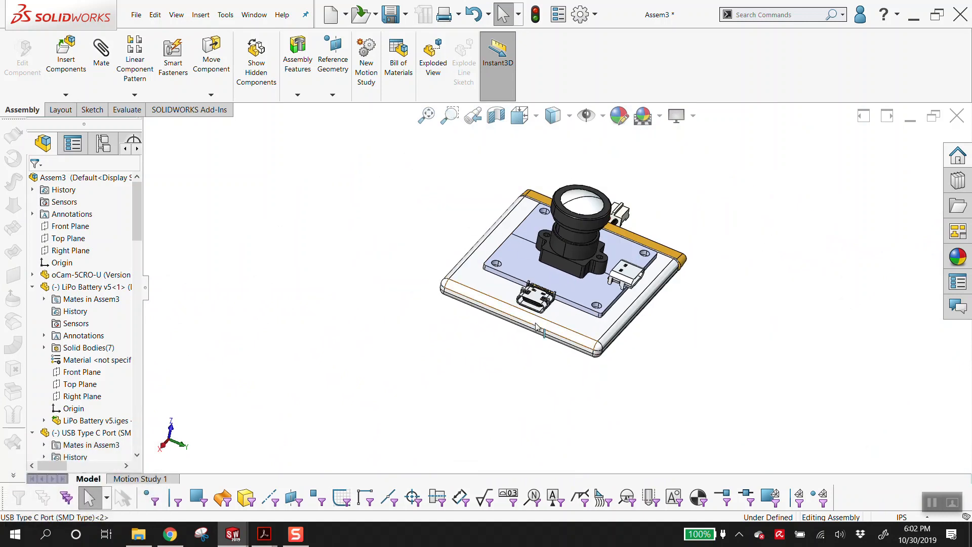
scroll(586, 298, "down", 5)
middle_click_drag(585, 294, 569, 310)
left_click(569, 310)
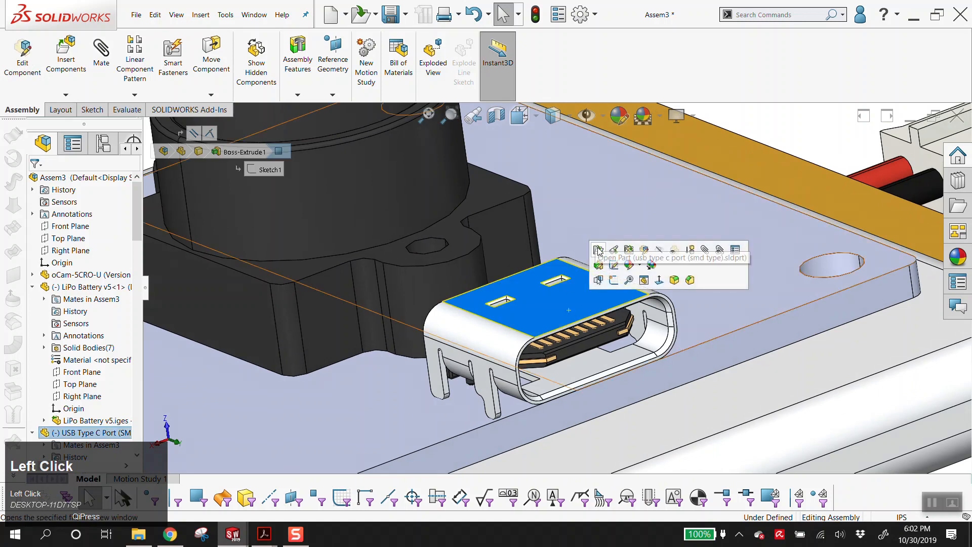
left_click(598, 249)
- Delete the solid bodies from Boss-Extrude7[1] through Boss-Extrude14[12], including Cut-Extrude5, leaving the Chamfer9 shell body
scroll(91, 263, "up", 8)
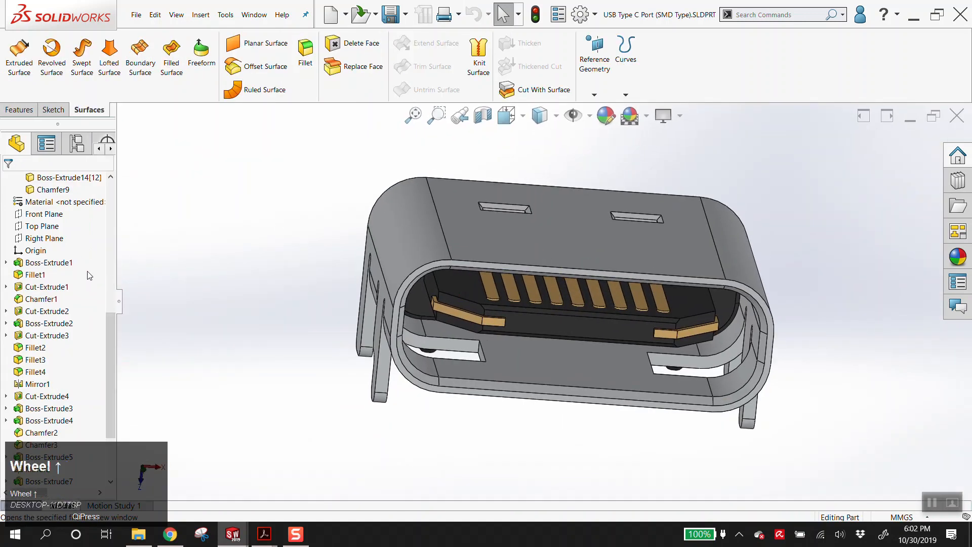
left_click(536, 246)
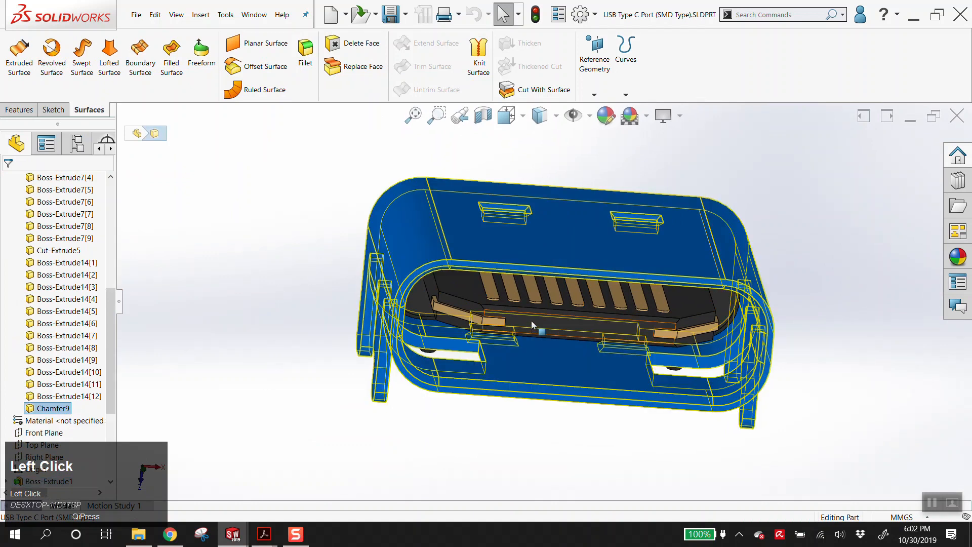
left_click(531, 320)
scroll(53, 253, "up", 8)
left_click(53, 252)
scroll(55, 293, "down", 5)
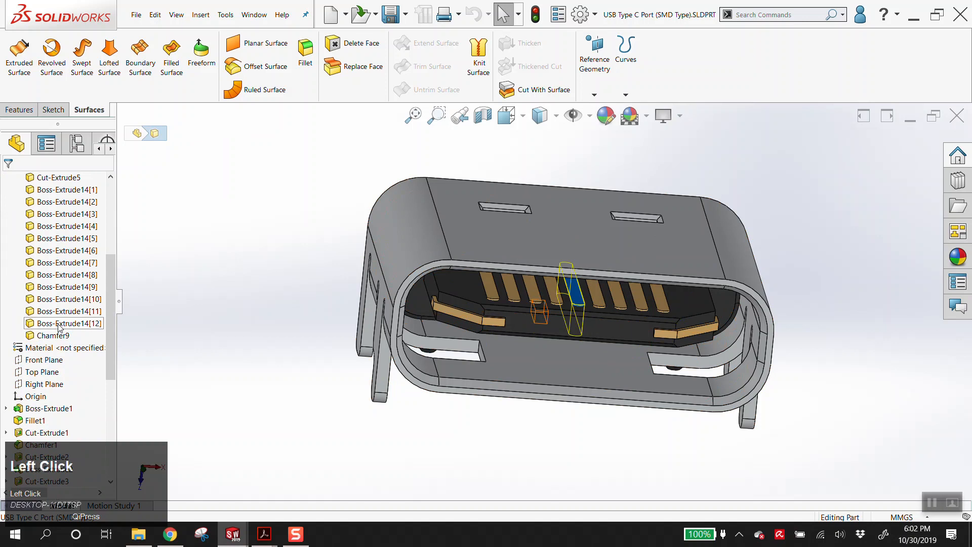
left_click(59, 323, "shift")
key("Delete")
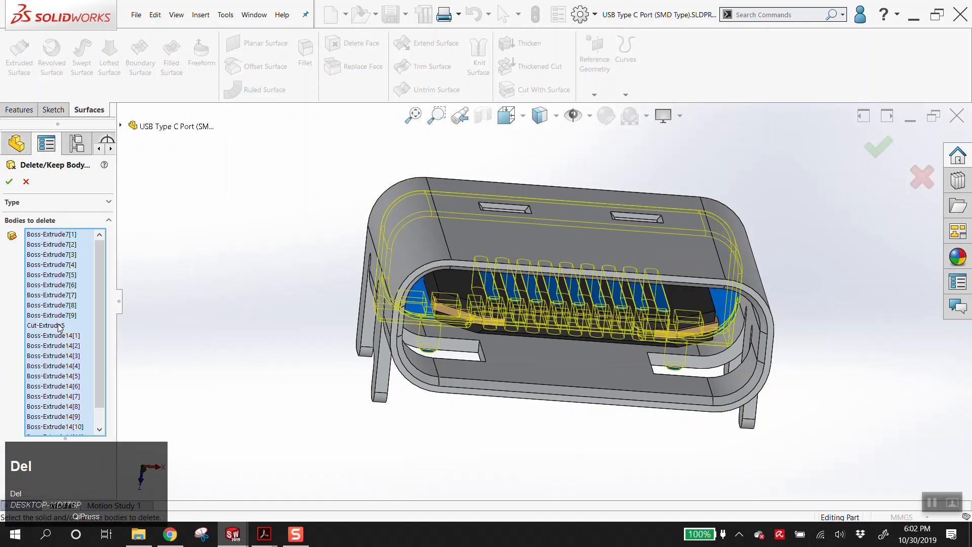
left_click(9, 181)
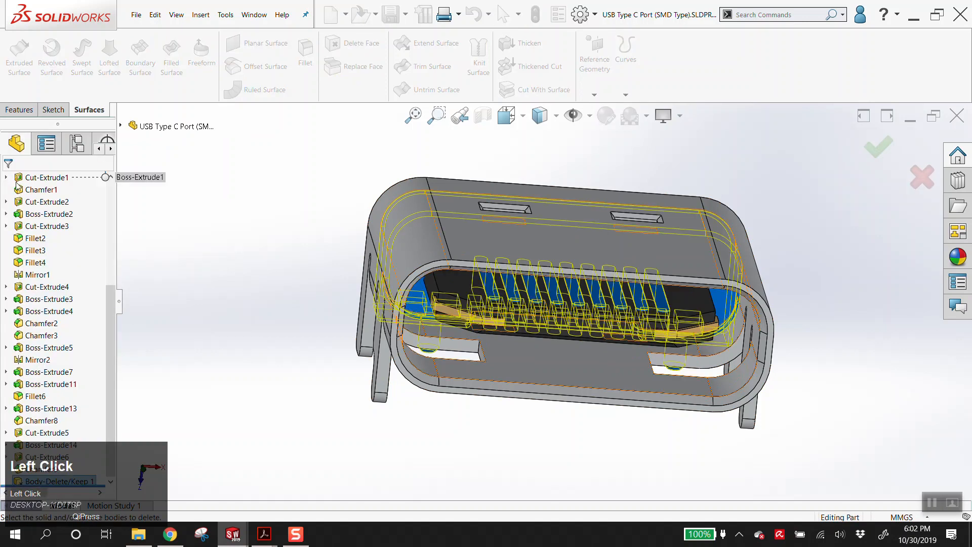
middle_click(659, 325)
middle_click_drag(660, 325, 632, 374)
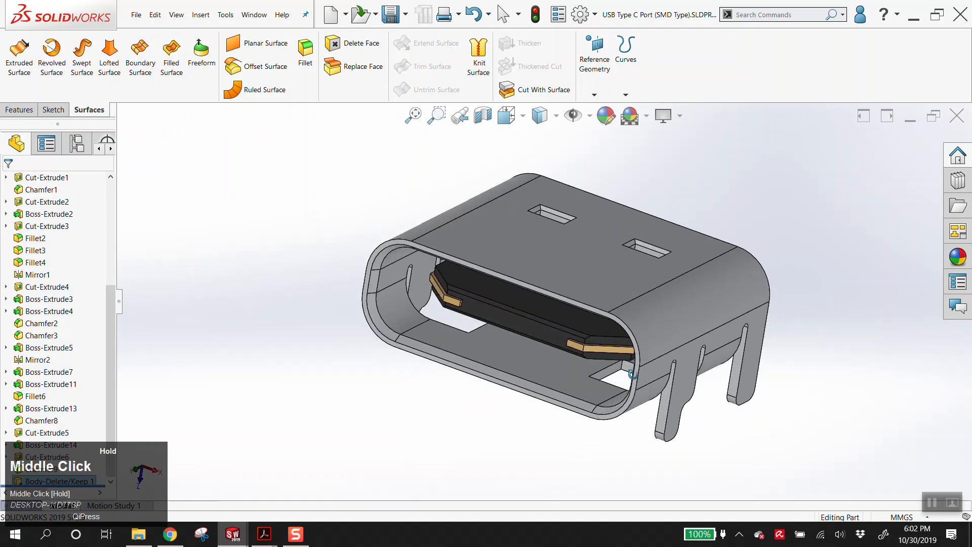
- Edit the Body-Delete/Keep 1 feature to remove the nine Boss-Extrude7 contact bodies from the bodies to delete
scroll(104, 266, "up", 4)
scroll(81, 354, "down", 4)
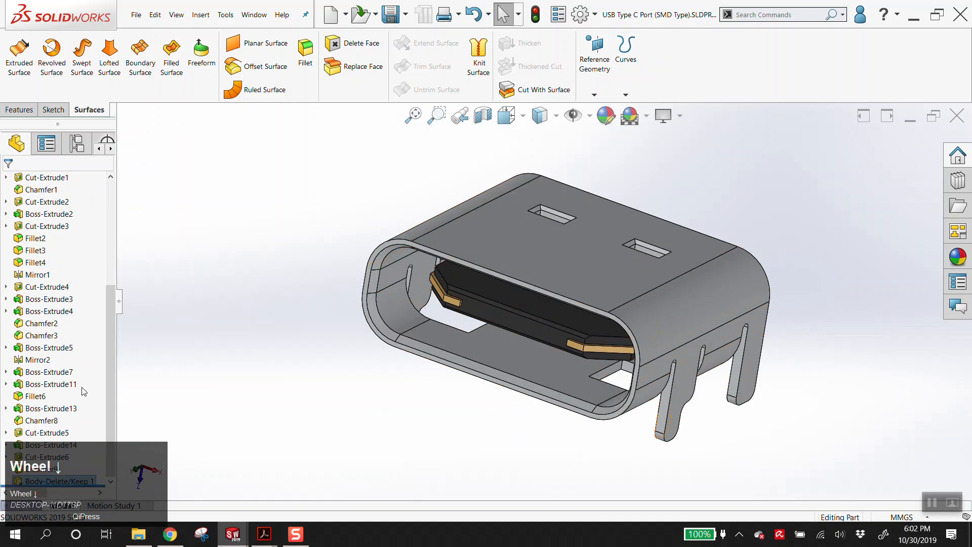
right_click(51, 479)
left_click(58, 285)
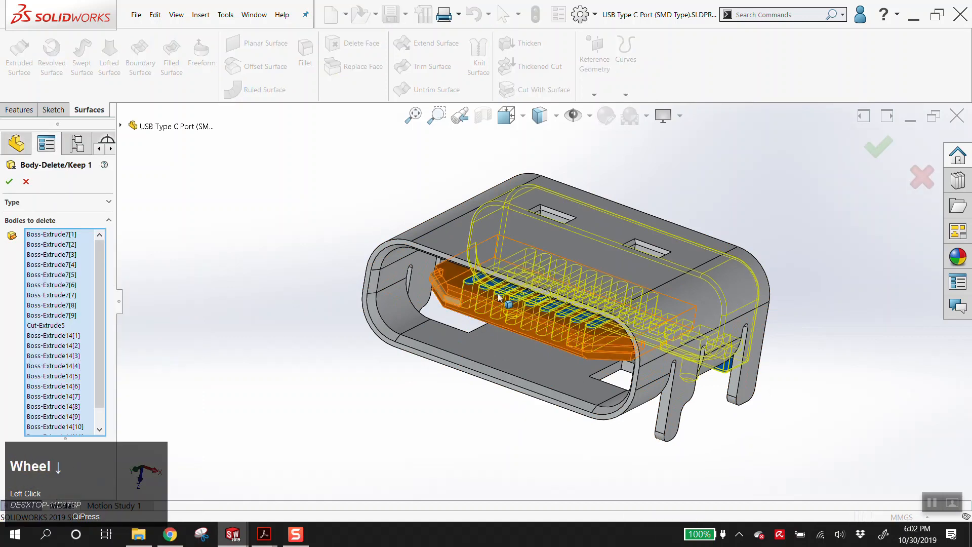
scroll(489, 292, "down", 2)
scroll(489, 293, "down", 3)
left_click(553, 308)
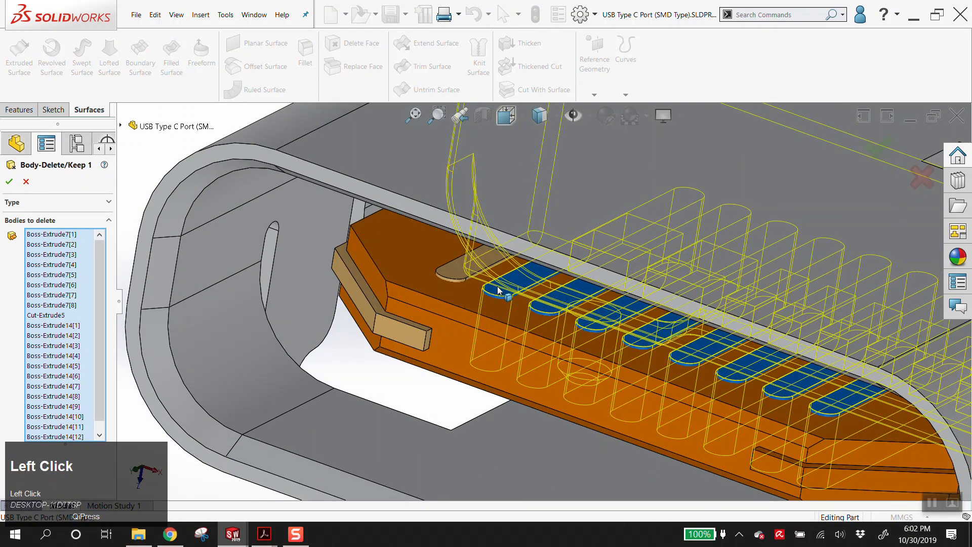
left_click(595, 323)
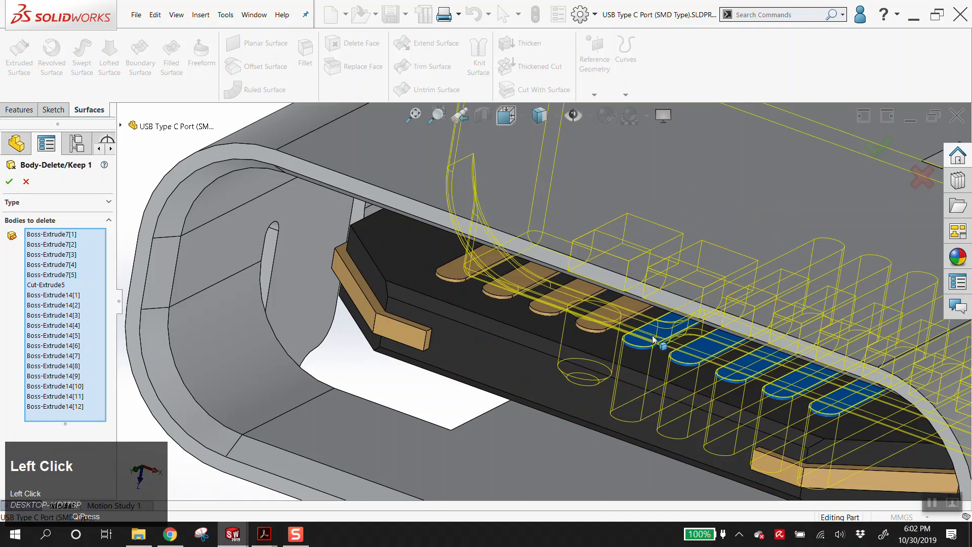
left_click(643, 339)
left_click(708, 355)
left_click(751, 370)
left_click(795, 385)
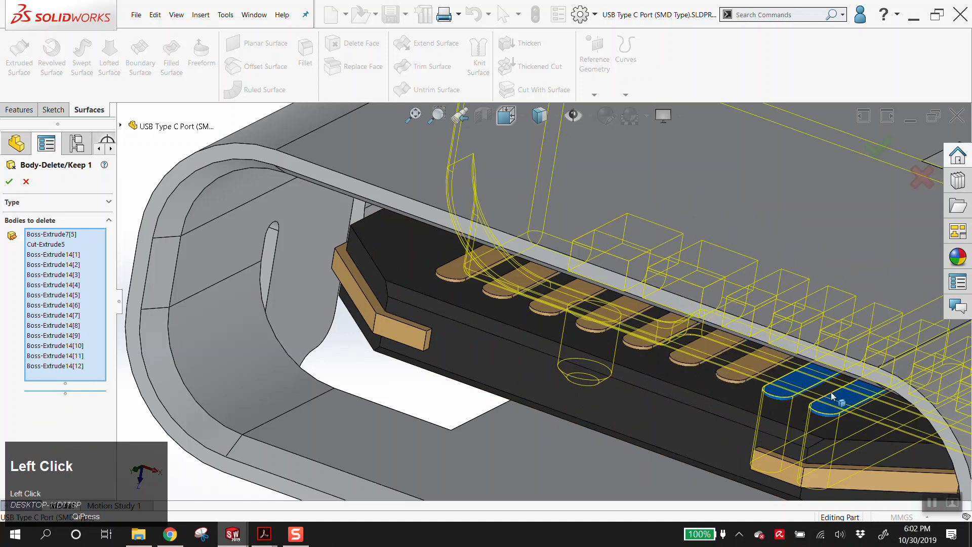
left_click(838, 400)
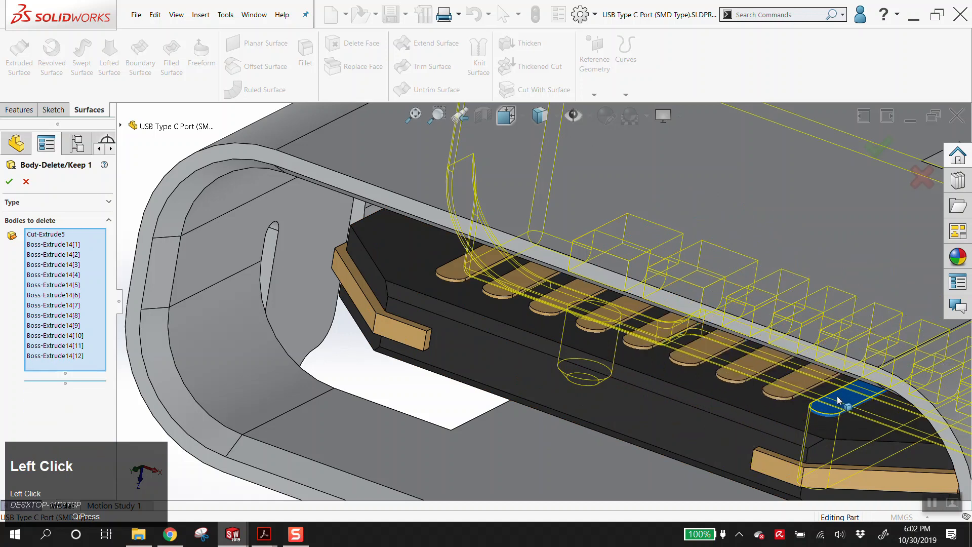
left_click(12, 181)
- Accept the edited body deletion and hide the outer Chamfer9 shell body to expose the connector insert
middle_click_drag(628, 321, 674, 345)
scroll(634, 311, "up", 5)
scroll(65, 227, "up", 5)
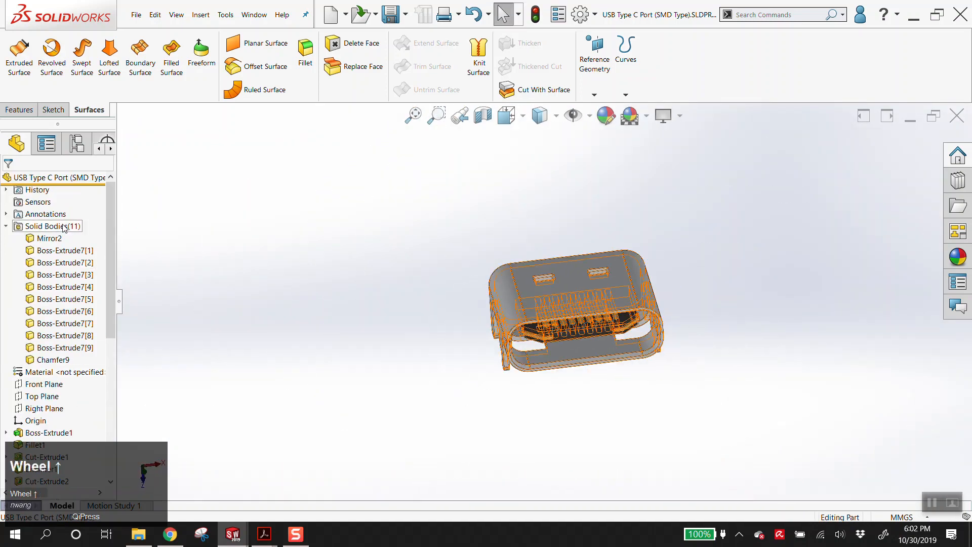
scroll(644, 354, "up", 5)
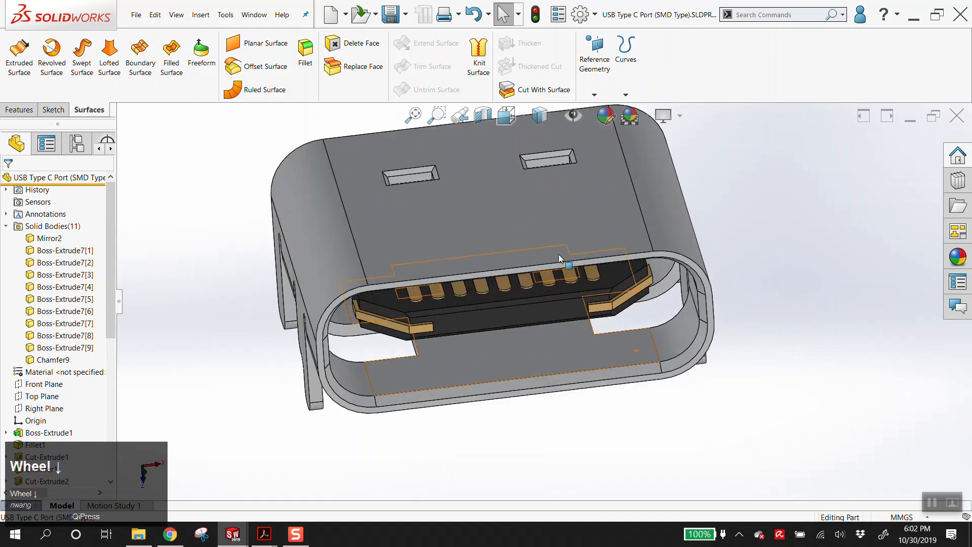
right_click(541, 213)
left_click(579, 202)
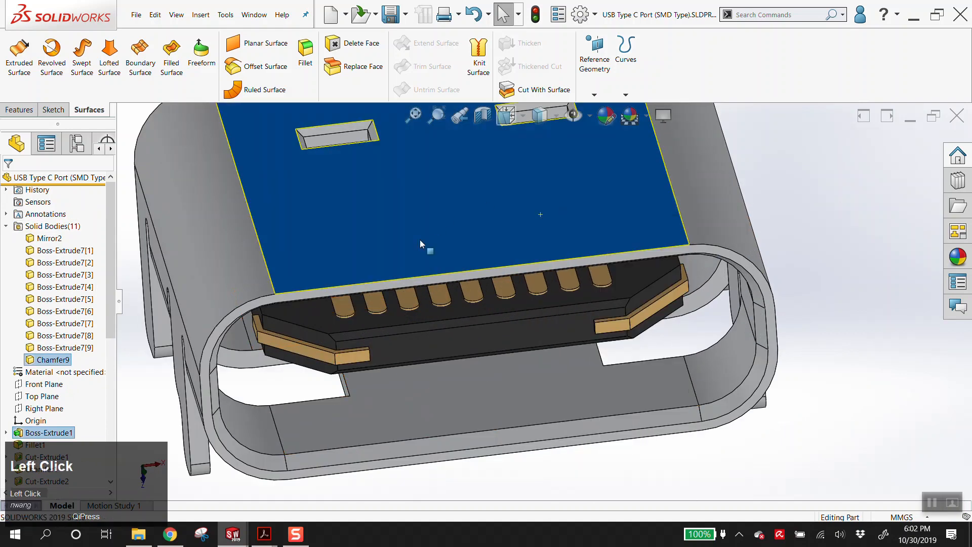
- Sketch a narrow corner rectangle on the black insert's contact face, spanning crosswise from the first to the ninth contact strip
left_click(381, 275)
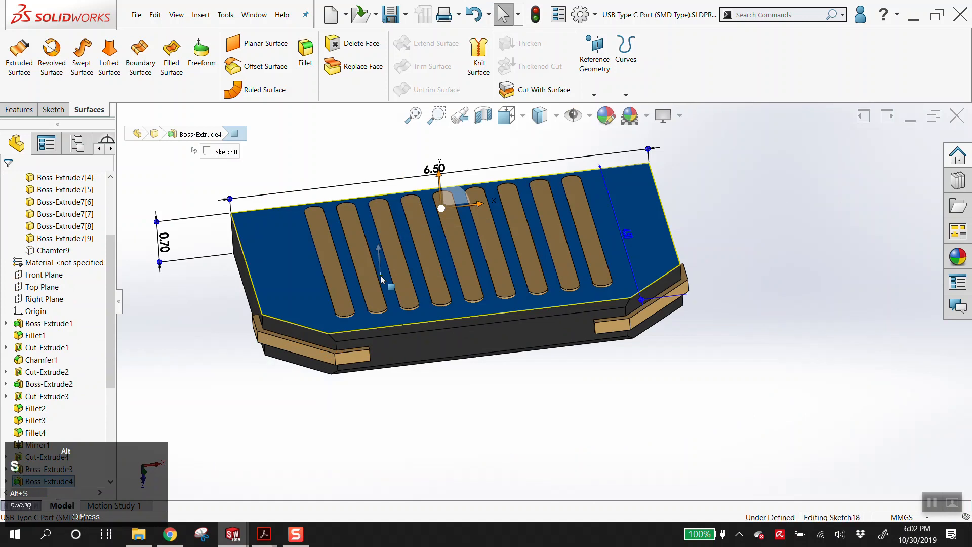
key("alt+n")
key("r")
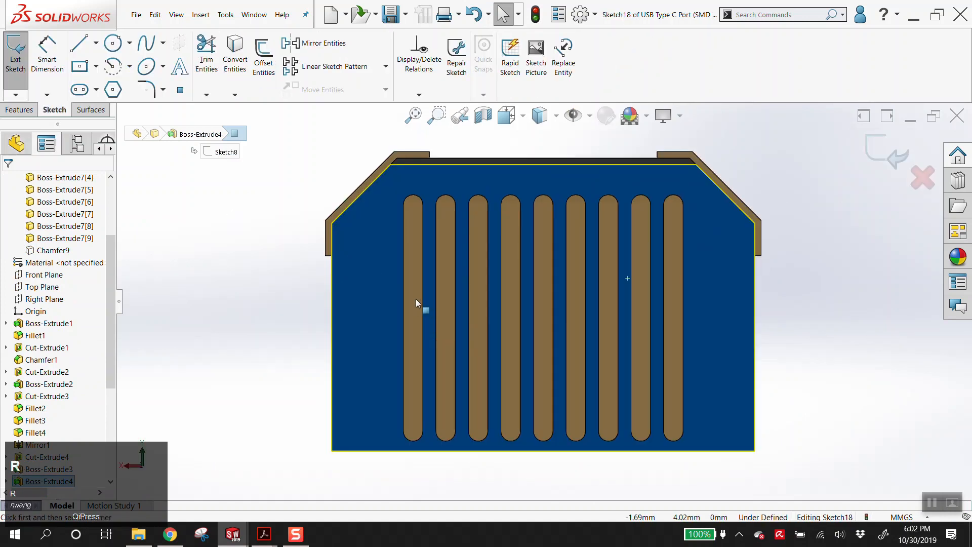
left_click(414, 298)
left_click(678, 340)
key("Escape")
- Start a blind boss extrude of the rectangle, reversed into the insert, with a depth of 0.01 mm
left_click(19, 108)
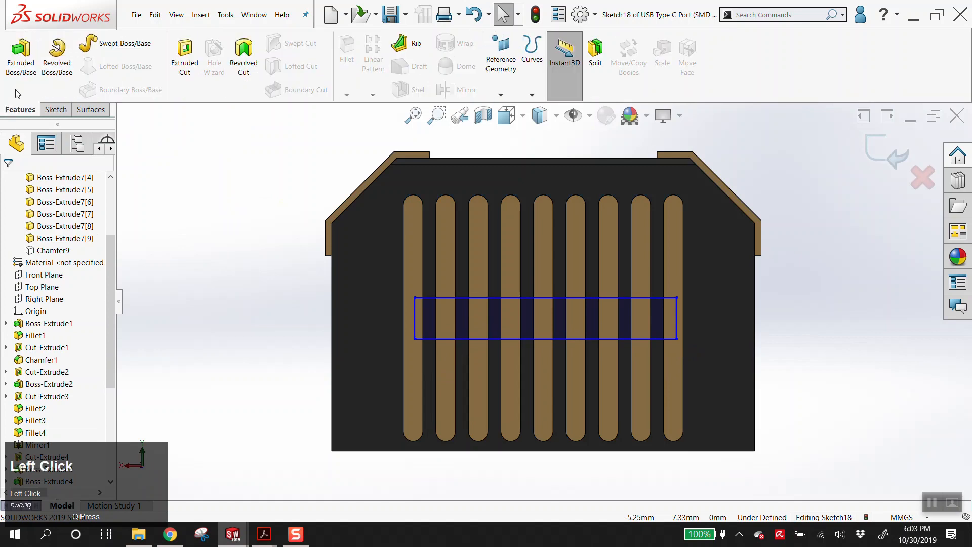
scroll(466, 328, "down", 2)
middle_click_drag(469, 329, 182, 222)
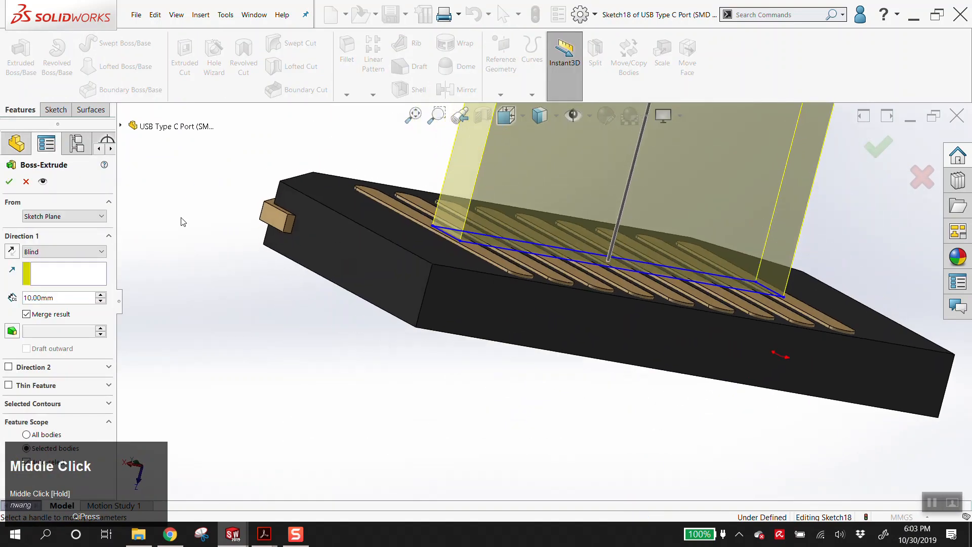
left_click(12, 256)
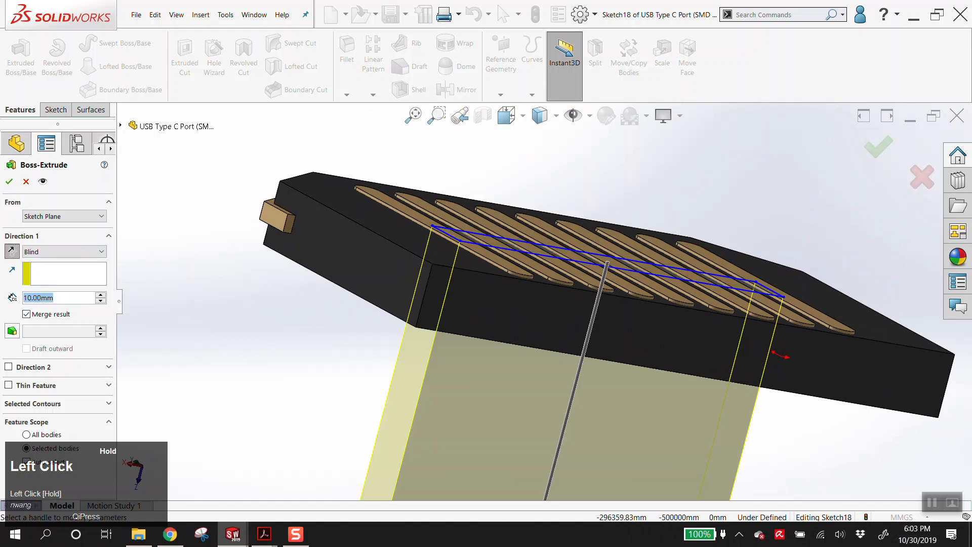
type(".01")
key("Tab")
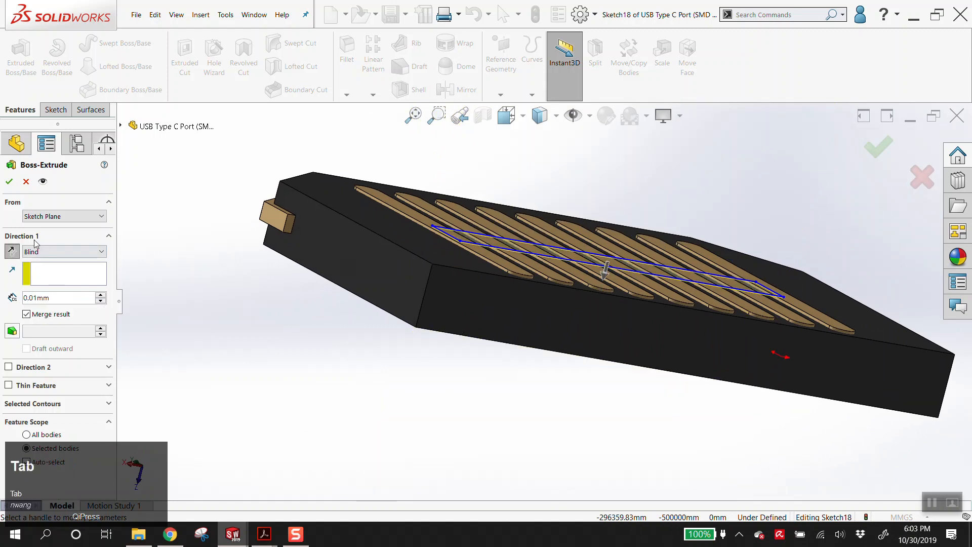
- Start the extrusion from a 0.50 mm offset, flipped to lie inside the insert below the contacts
left_click(58, 216)
left_click(69, 252)
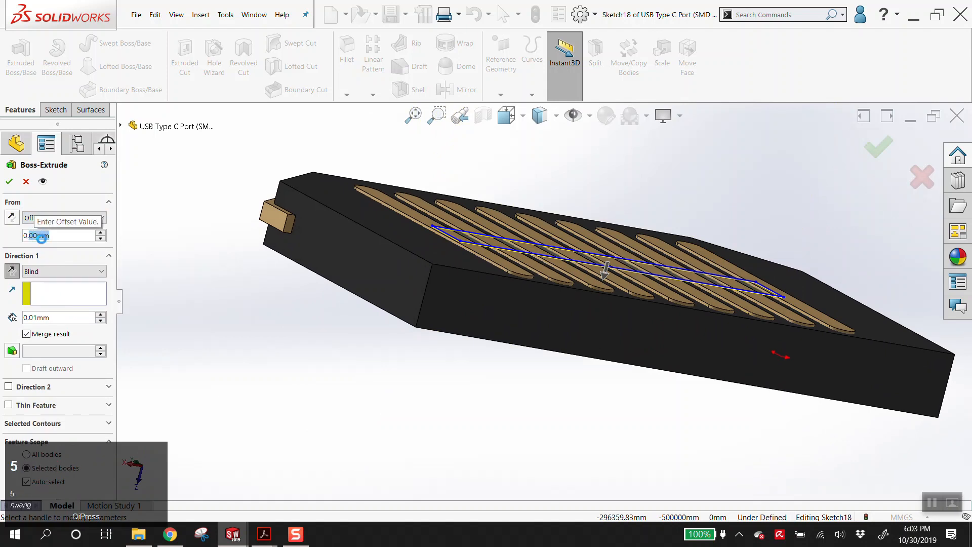
type("5")
key("Tab")
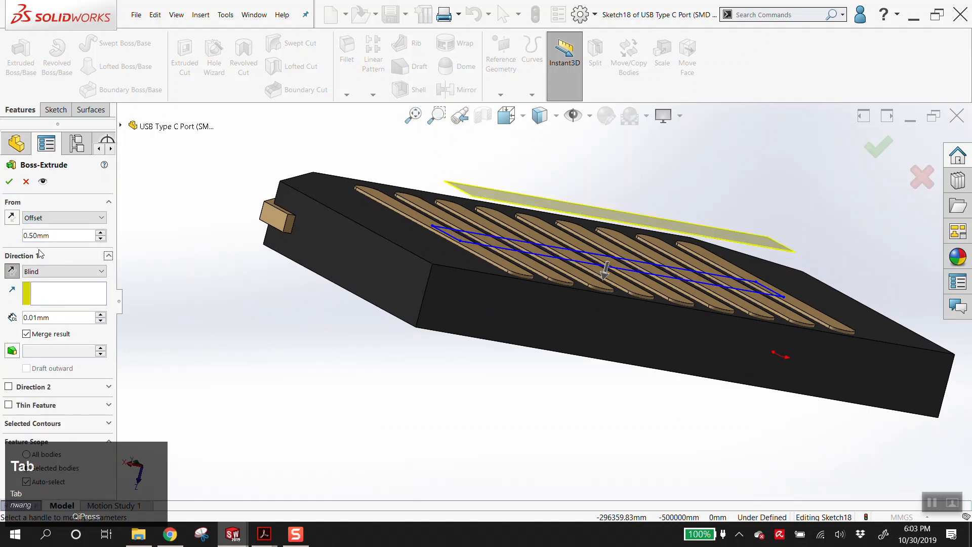
left_click(19, 218)
middle_click_drag(492, 321, 424, 336)
scroll(91, 435, "down", 1)
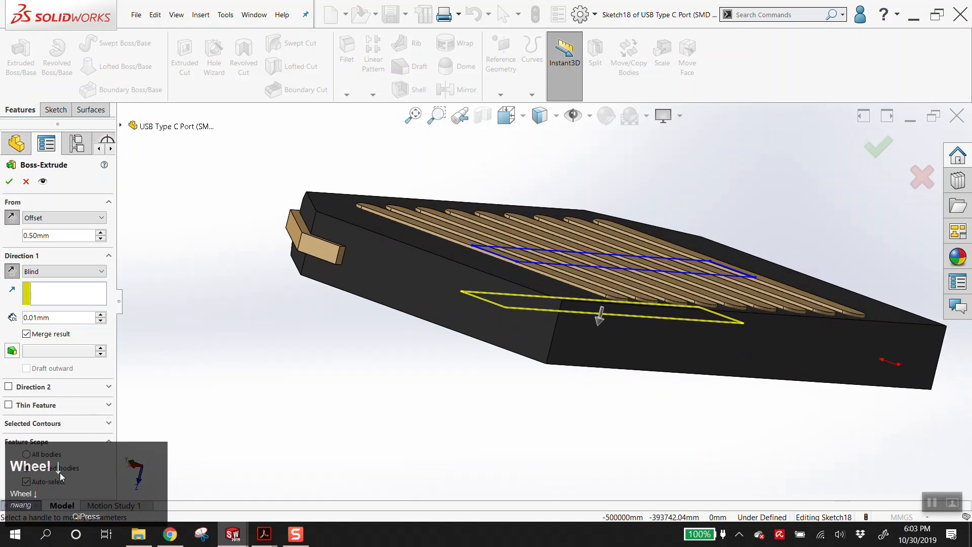
- Turn off automatic body selection, limit the feature scope to the nine Boss-Extrude7 contact bodies, and finish the merging extrusion
left_click(27, 482)
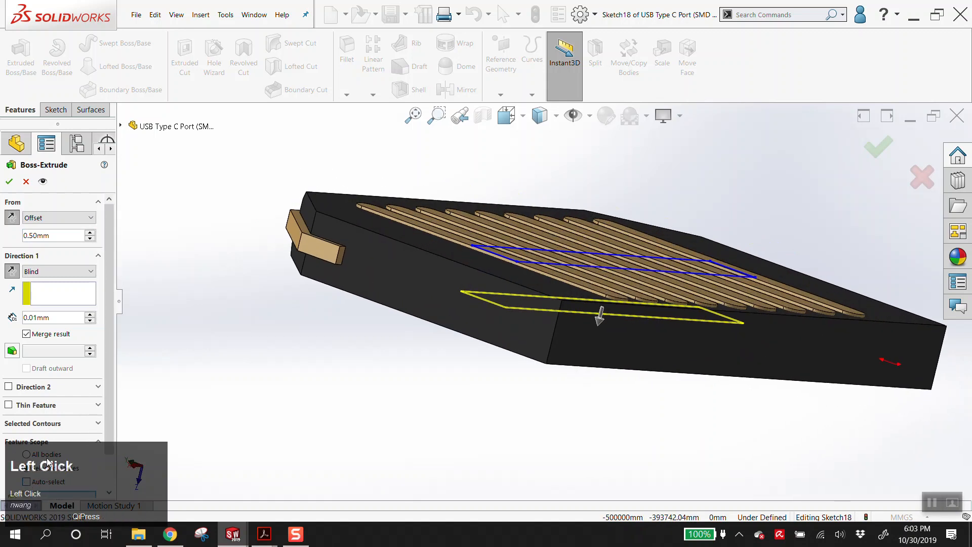
scroll(51, 456, "down", 1)
left_click(421, 228)
left_click(434, 220)
left_click(450, 217)
left_click(475, 222)
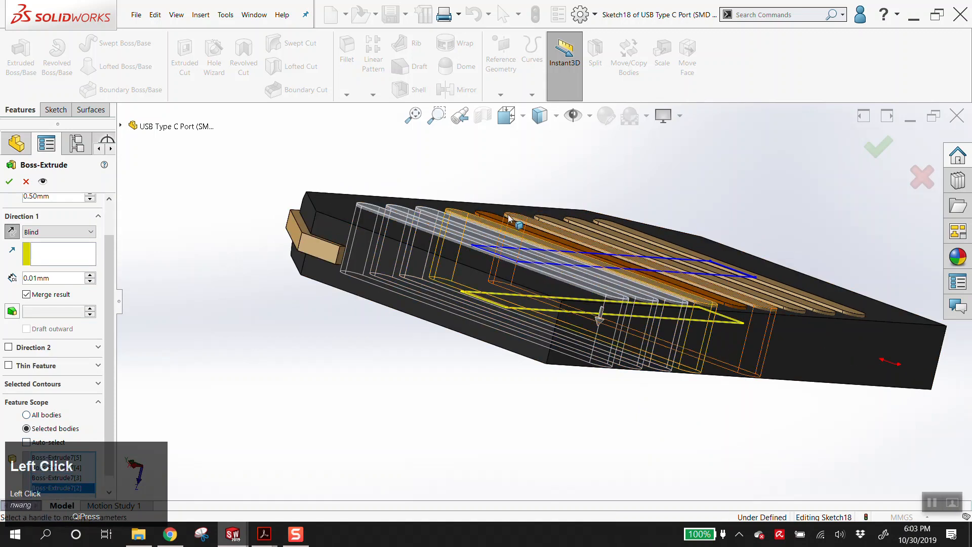
left_click(507, 220)
middle_click_drag(508, 226, 558, 193)
left_click(561, 192)
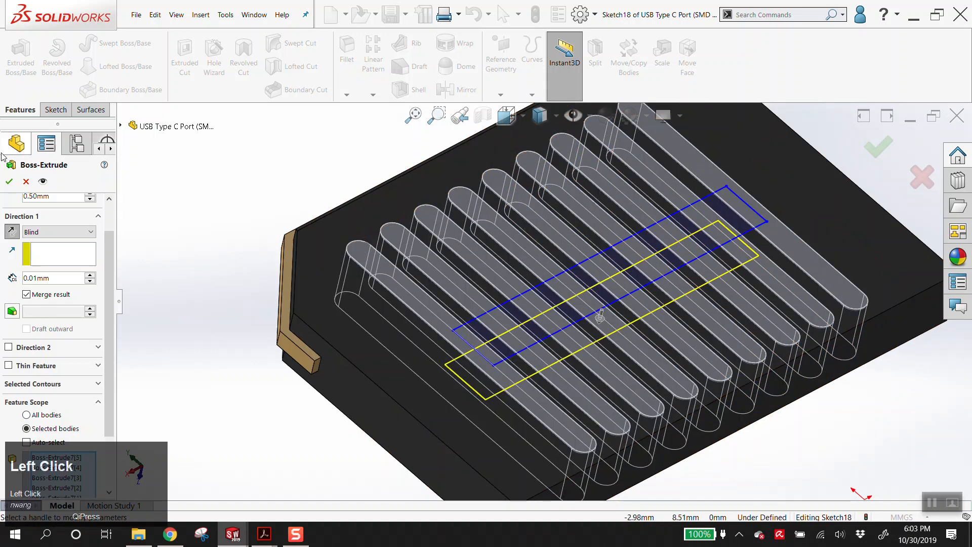
left_click(9, 182)
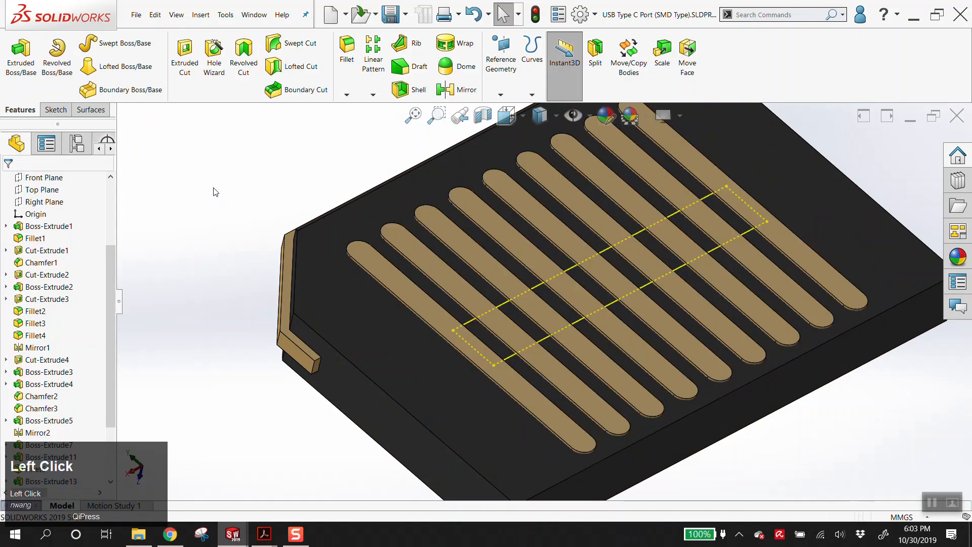
- Show the hidden Chamfer9 shell body again and save the USB Type C Port part
scroll(310, 253, "up", 8)
scroll(104, 273, "up", 5)
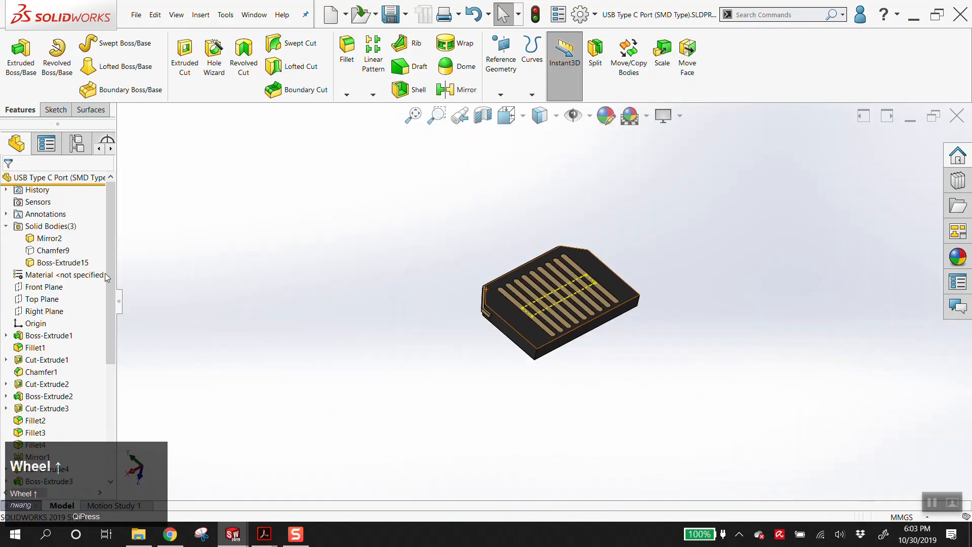
left_click(67, 249)
left_click(71, 232)
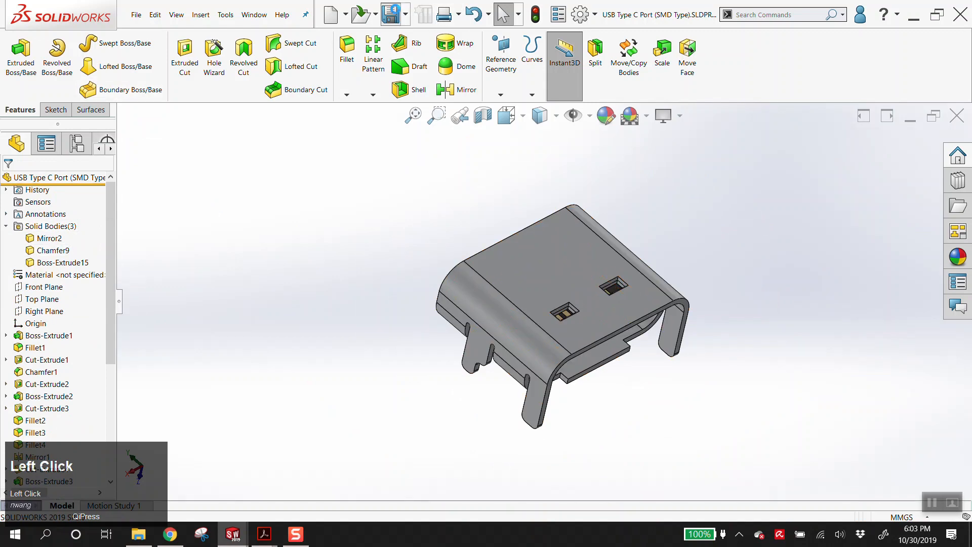
- Switch to the Assem3 assembly and rebuild it with the changed USB port models
left_click(260, 15)
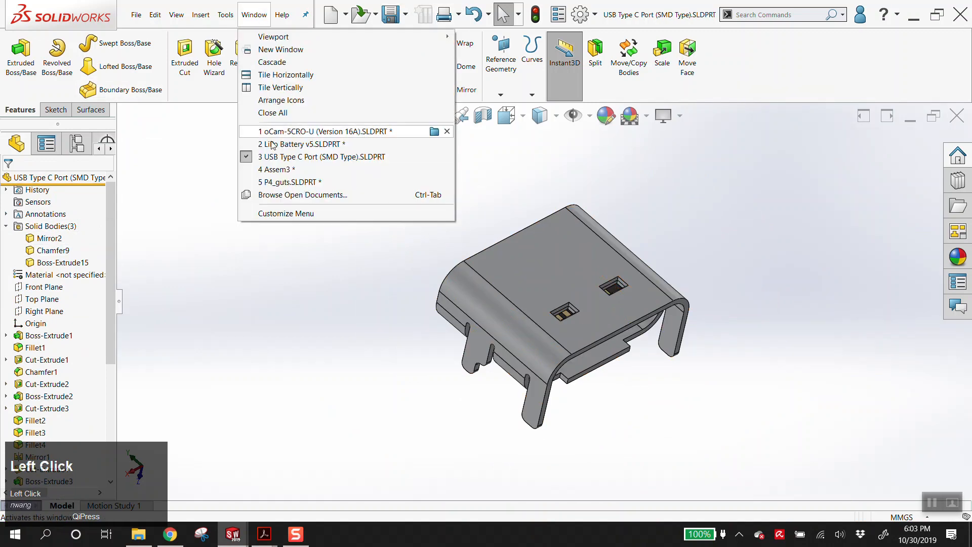
left_click(286, 167)
scroll(529, 322, "up", 1)
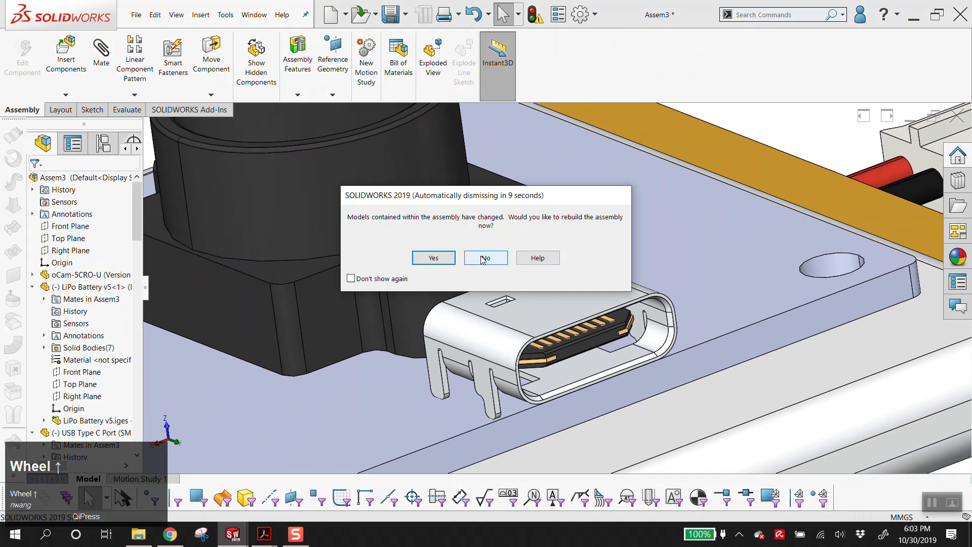
left_click(433, 257)
scroll(466, 320, "up", 3)
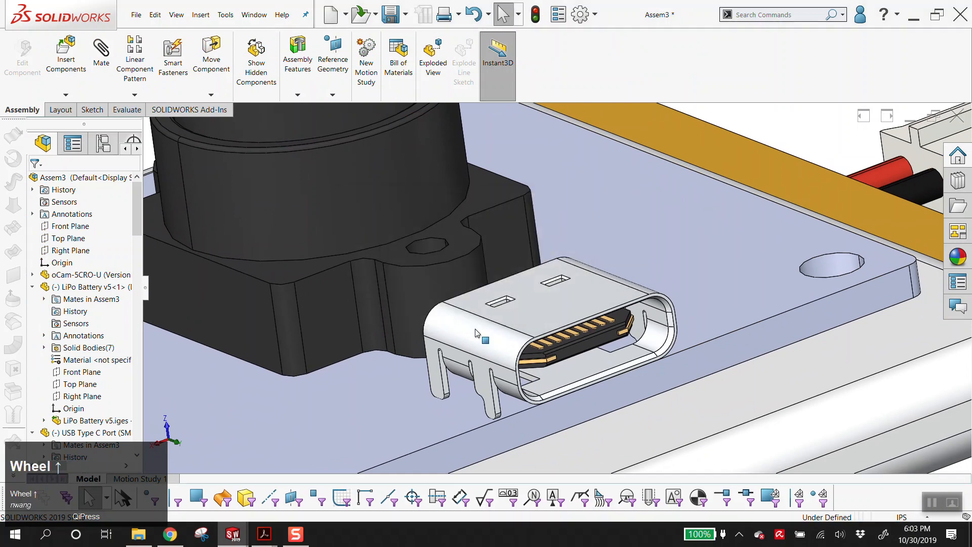
scroll(466, 320, "up", 1)
- Save the assembly as a part with all components in the P4 folder, named P4_guts2.SLDPRT
left_click(136, 15)
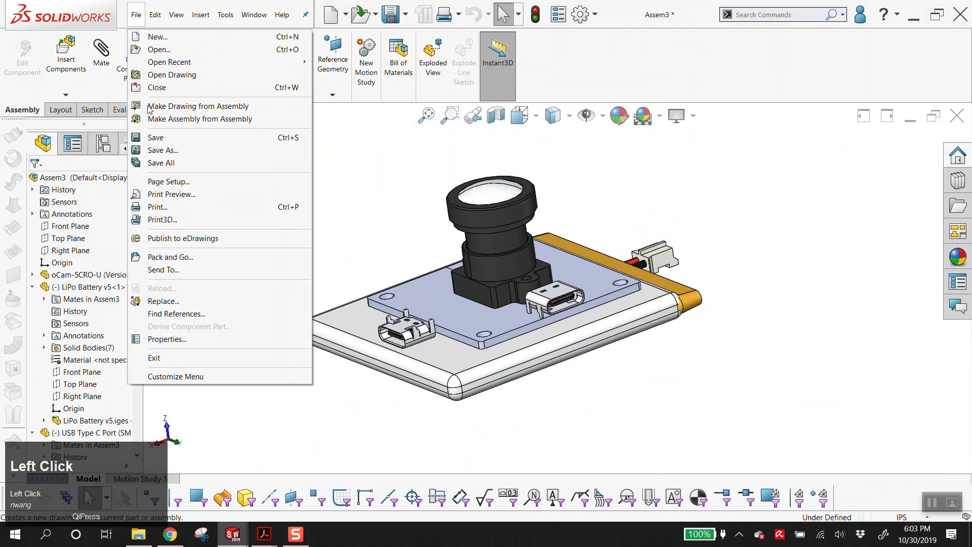
left_click(167, 151)
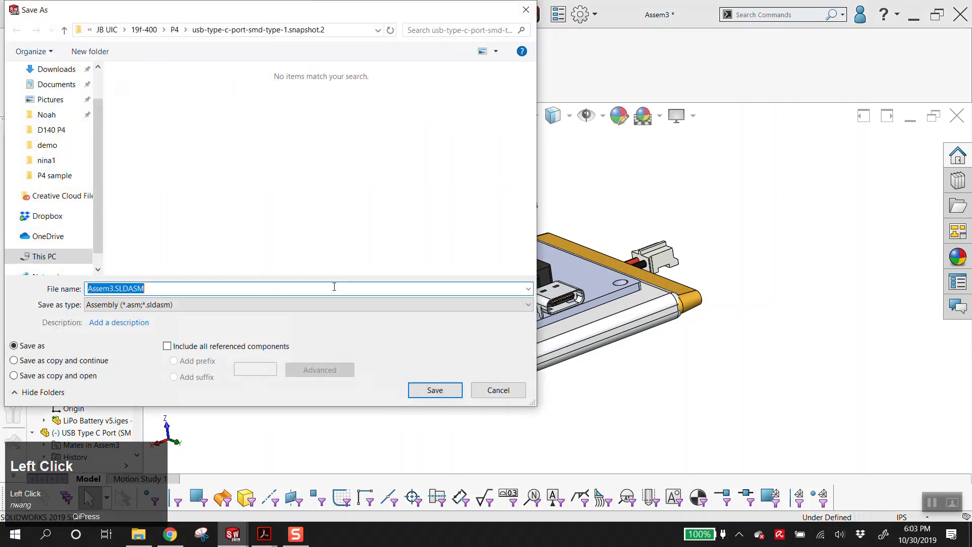
left_click(284, 305)
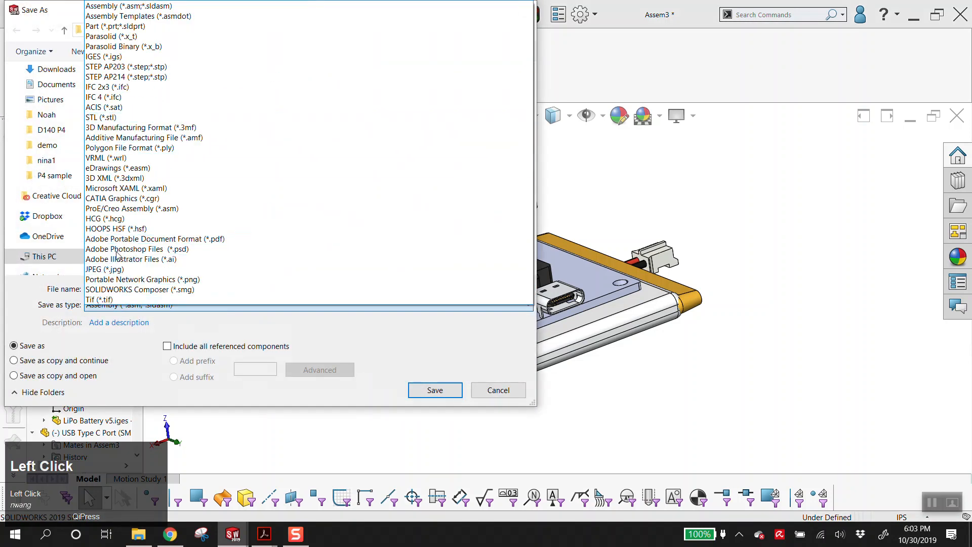
left_click(131, 26)
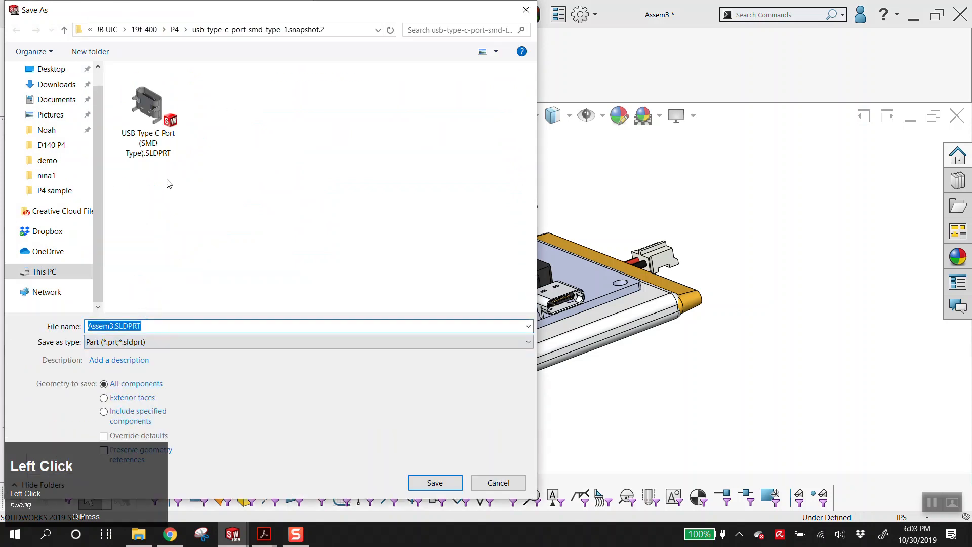
left_click(174, 29)
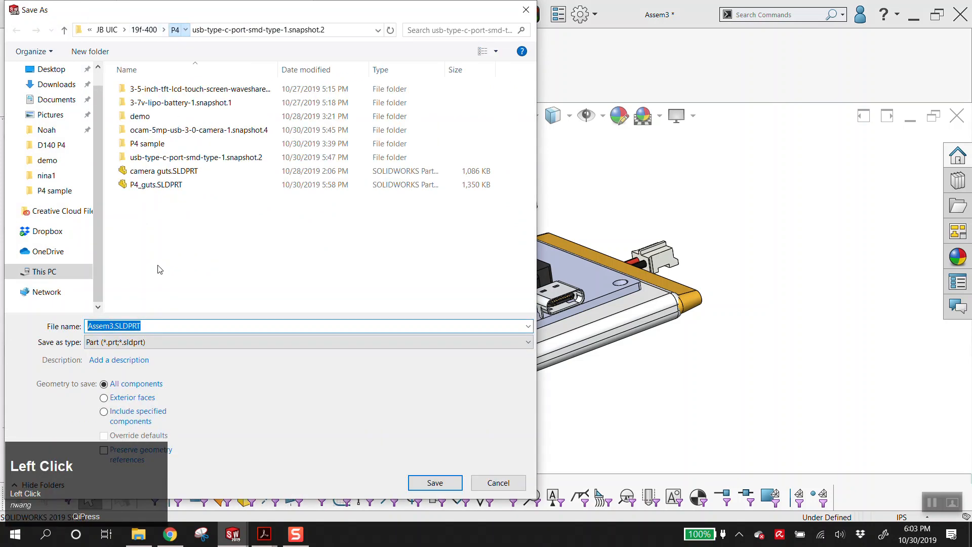
left_click(168, 186)
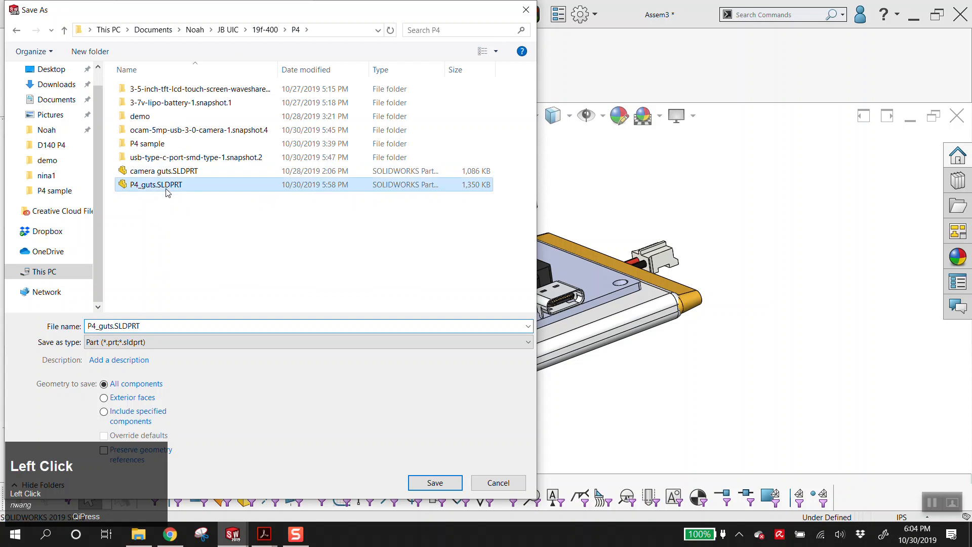
left_click(136, 327)
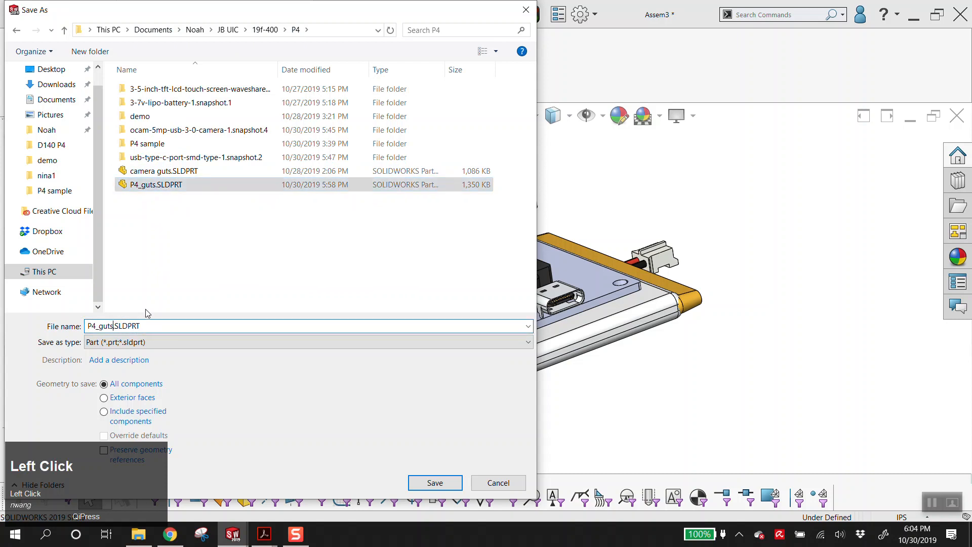
type("2")
left_click(444, 489)
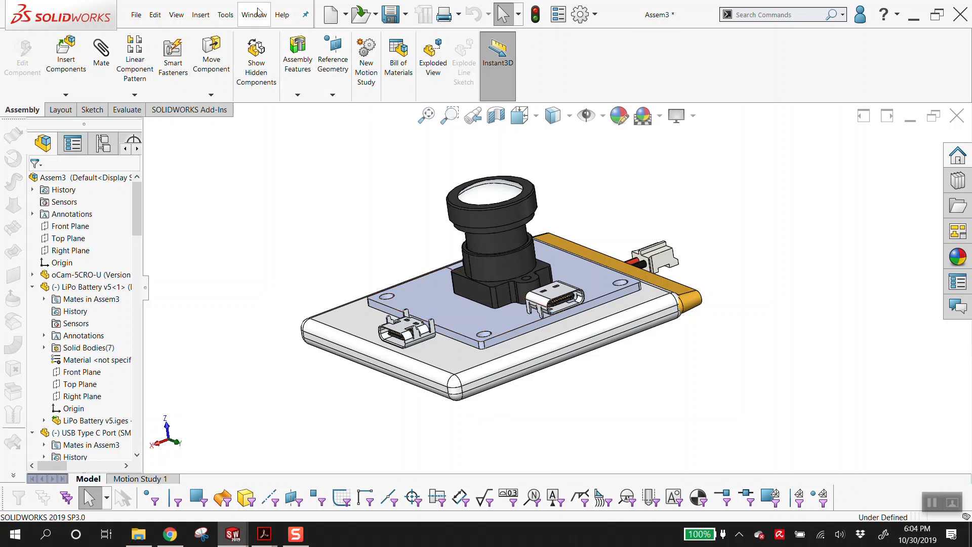
- Open P4_guts2.SLDPRT without feature recognition and select the first oCam-5CRO-U solid in its feature list
left_click(143, 15)
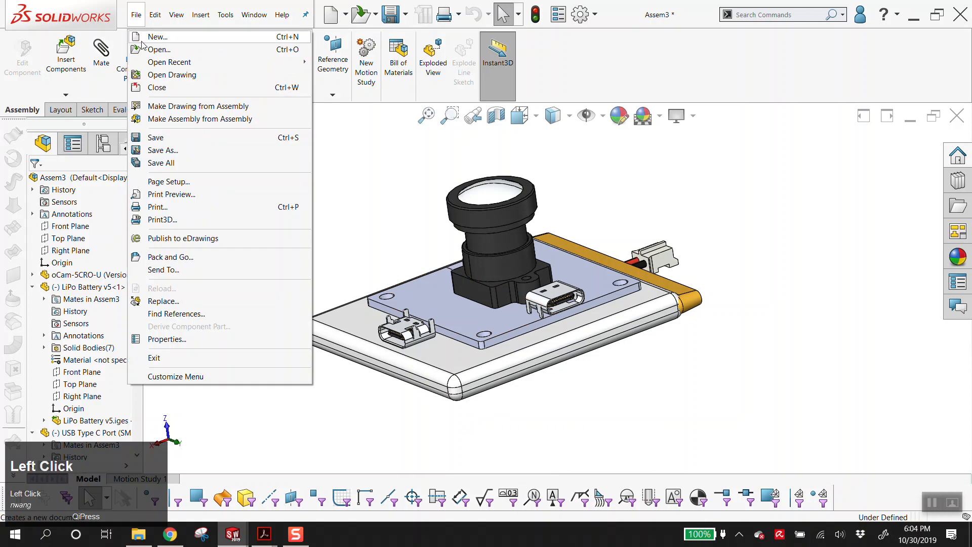
left_click(145, 50)
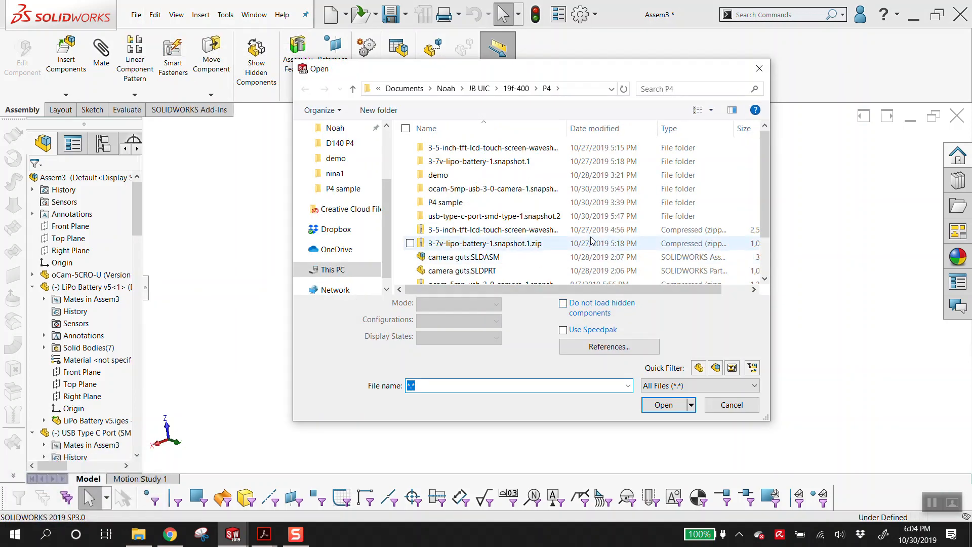
scroll(592, 239, "down", 1)
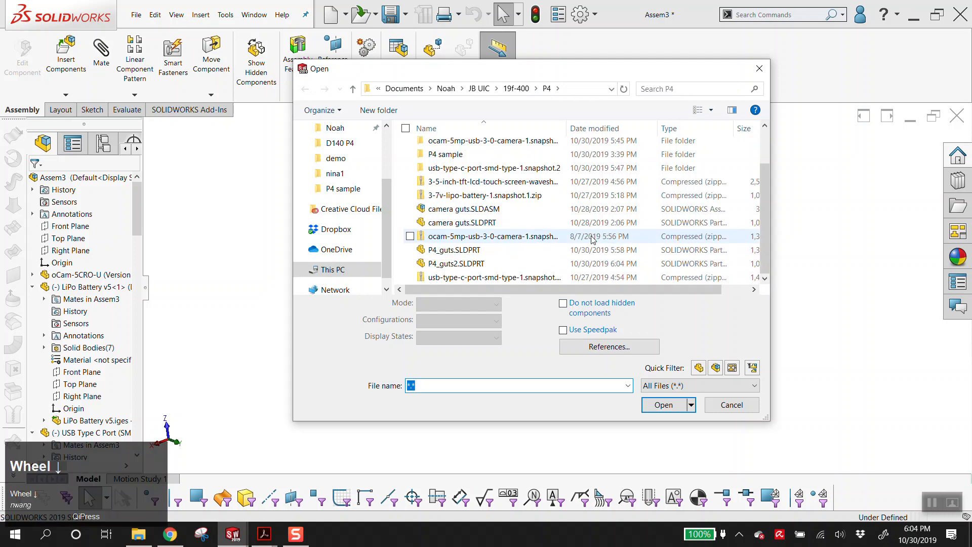
double_click(479, 263)
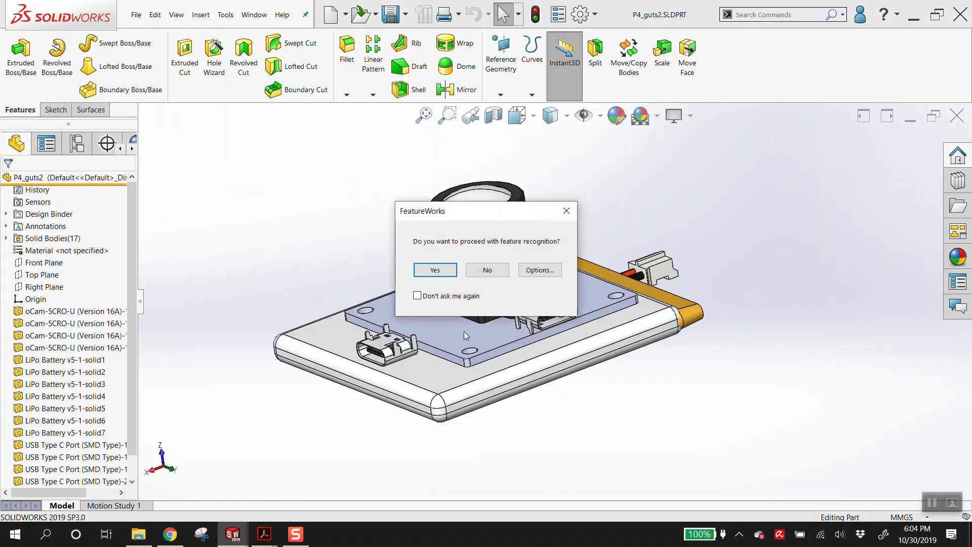
left_click(490, 276)
scroll(91, 385, "down", 1)
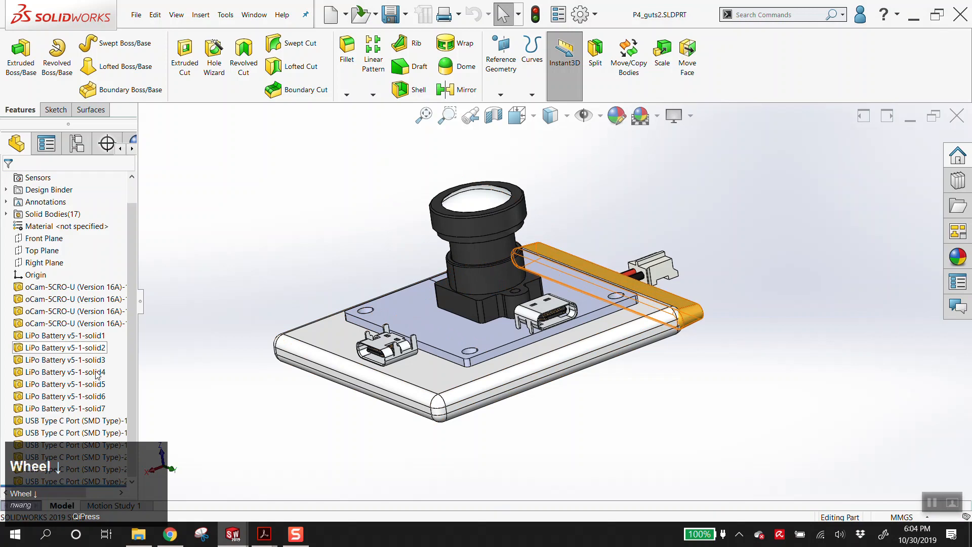
left_click(51, 288)
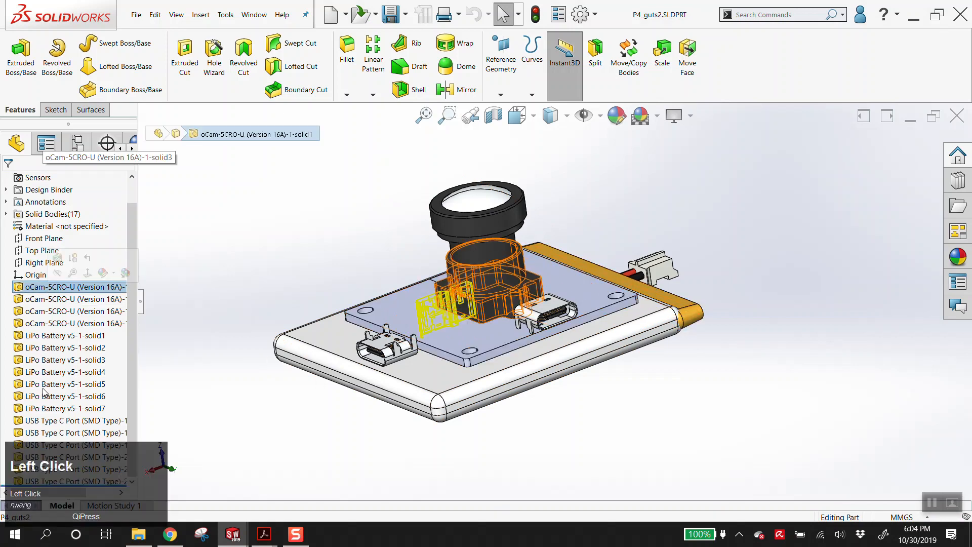
- Group all imported camera, battery and USB port solid features into a new feature tree folder named reference
left_click(38, 480, "shift")
right_click(39, 479)
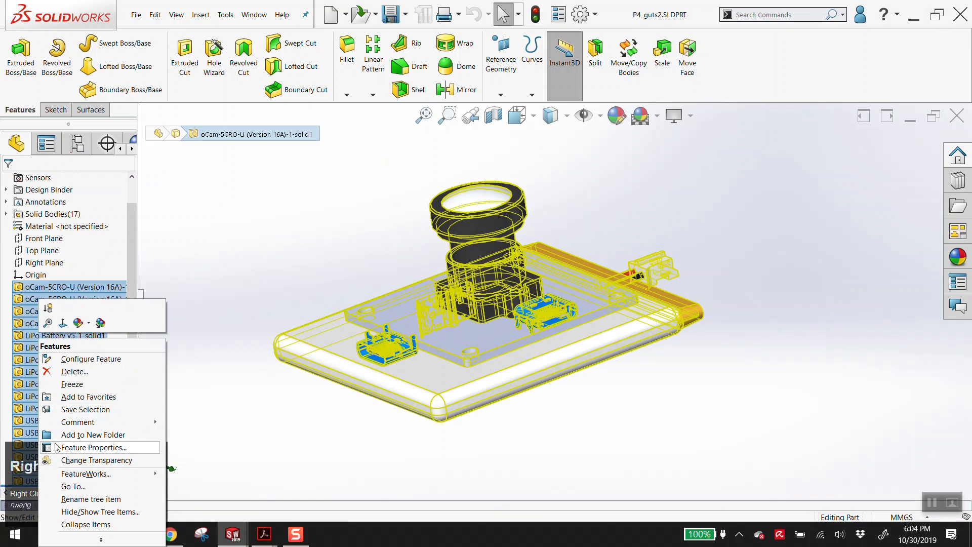
left_click(70, 435)
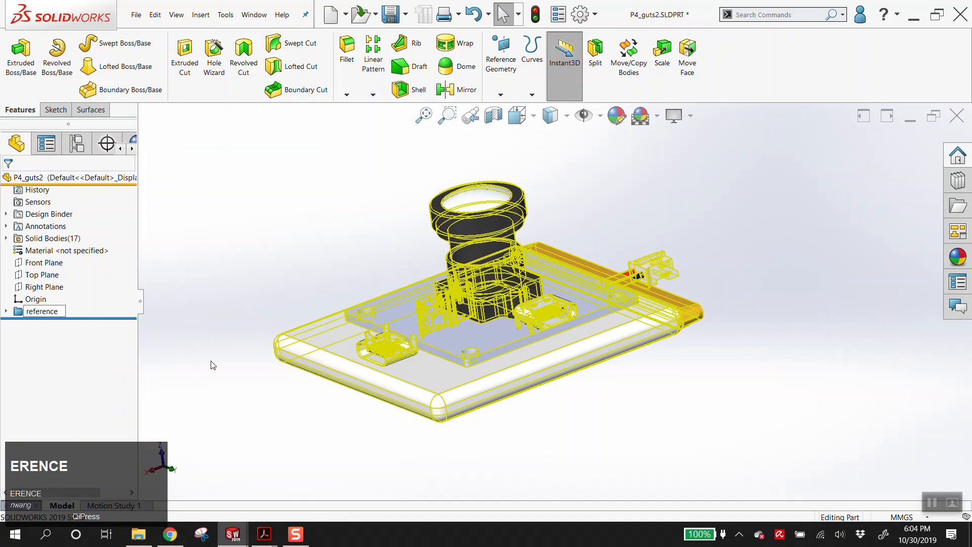
left_click(277, 205)
- Examine how the Front Plane and Right Plane are oriented relative to the camera, battery and ports
left_click(44, 262)
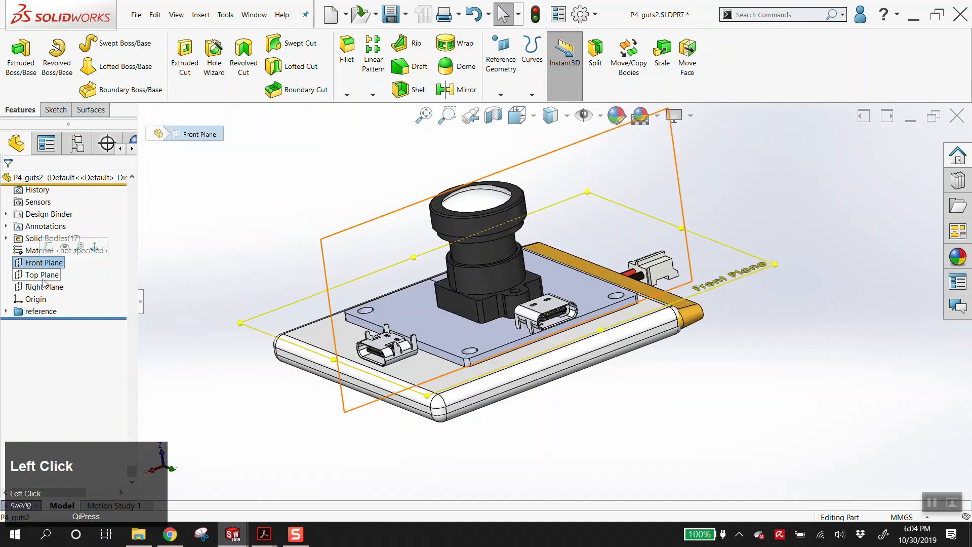
left_click(57, 287)
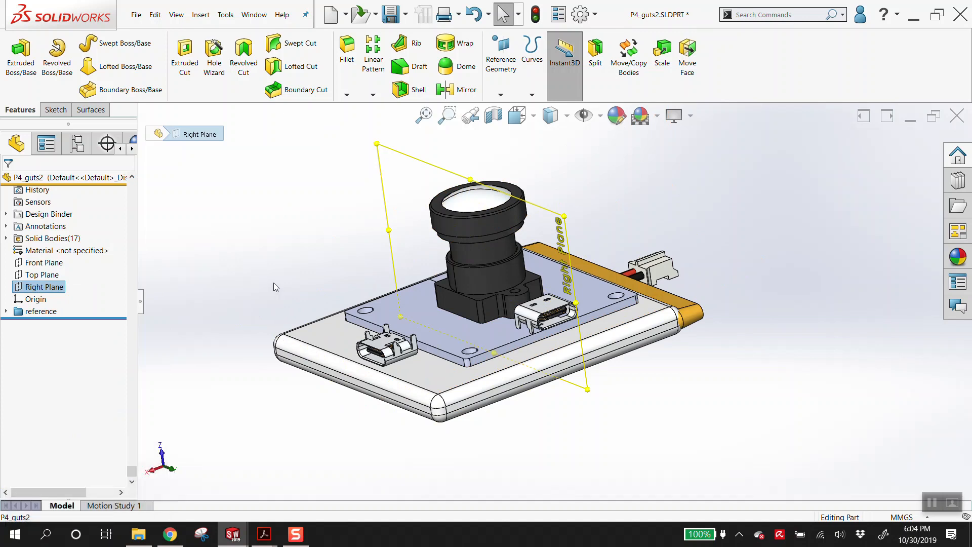
middle_click_drag(482, 304, 452, 288)
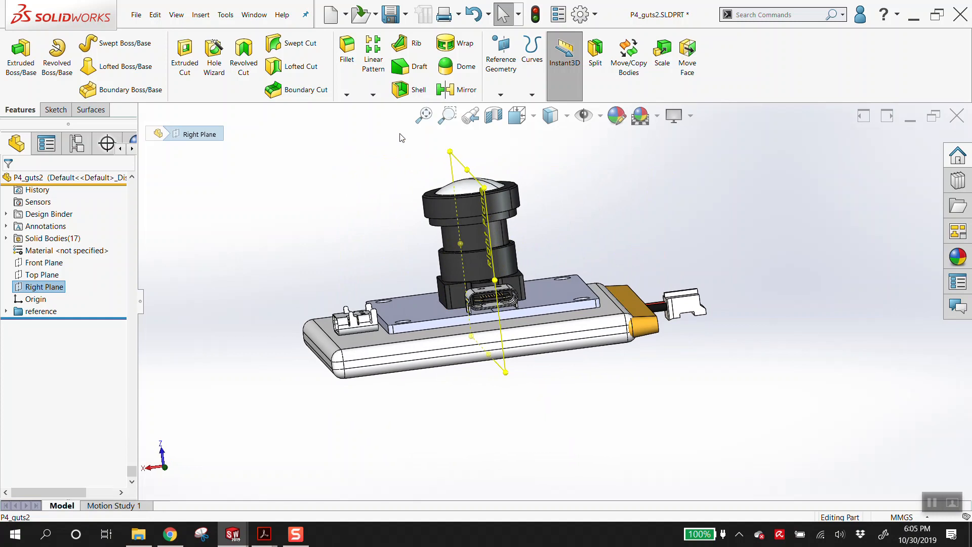
left_click(453, 154)
- Create a new drawing from the Drawing template with a custom sheet size of 11 in wide by 8.5 in high
left_click(135, 14)
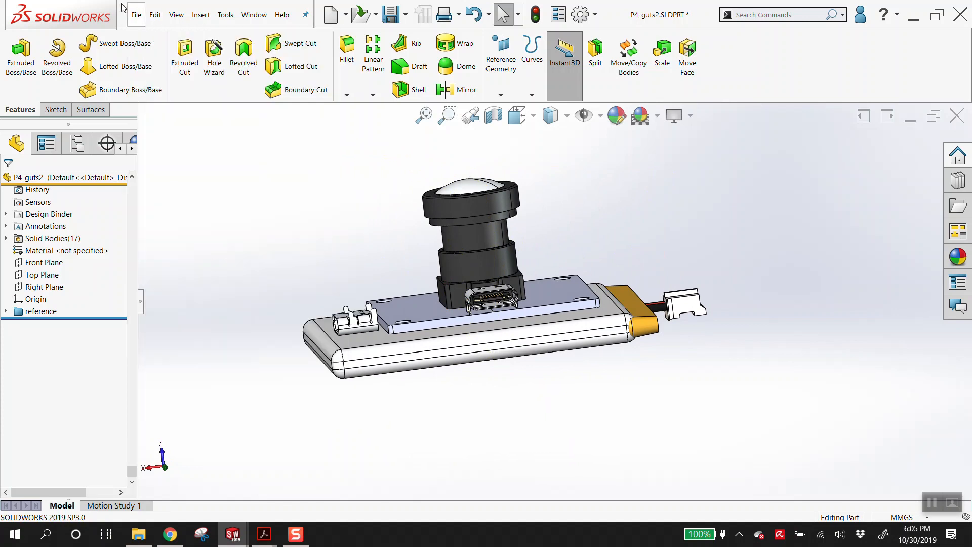
left_click(143, 40)
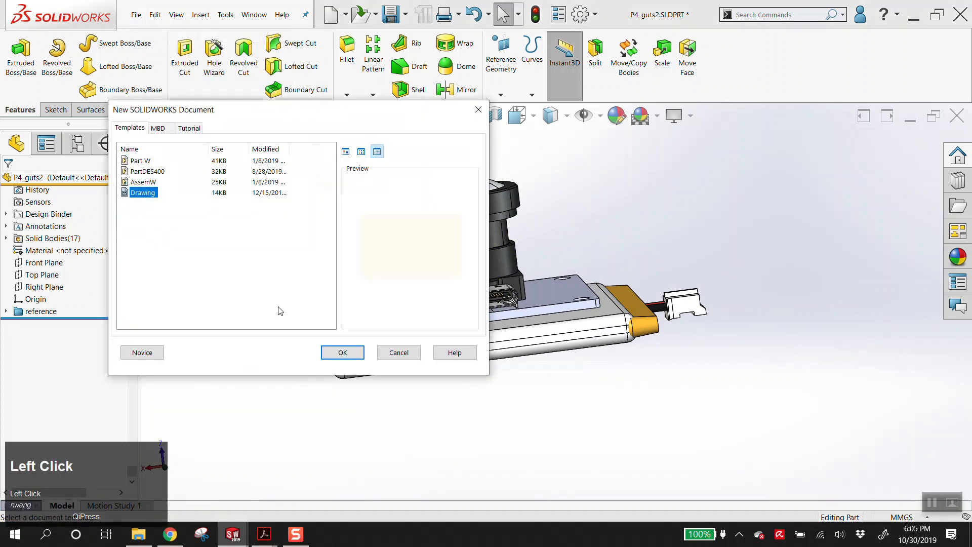
left_click(341, 352)
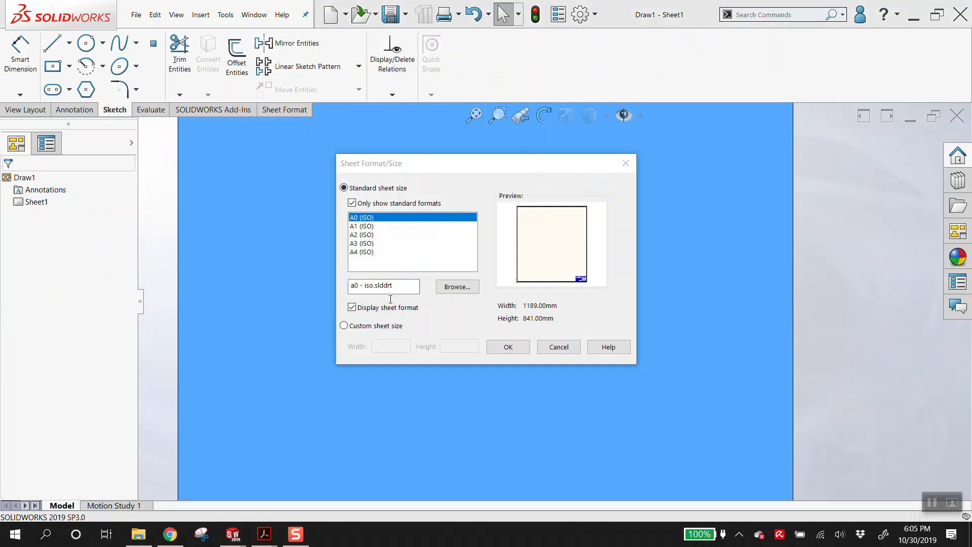
left_click(383, 326)
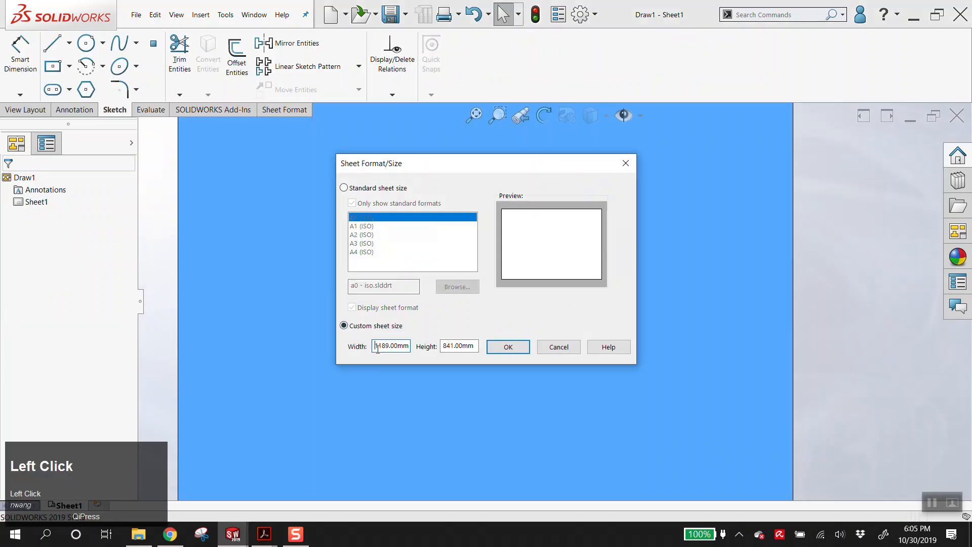
type("11in")
key("Tab")
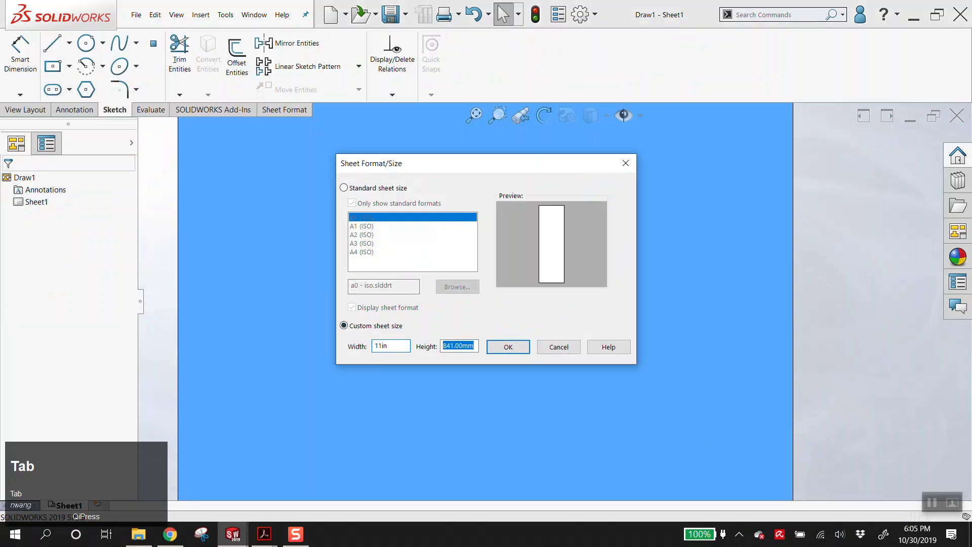
type("8.5in")
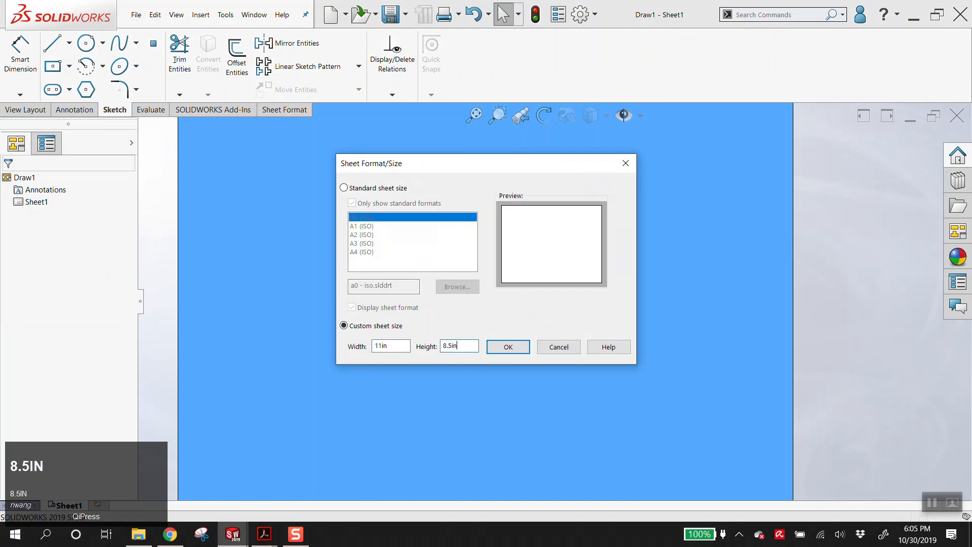
left_click(508, 347)
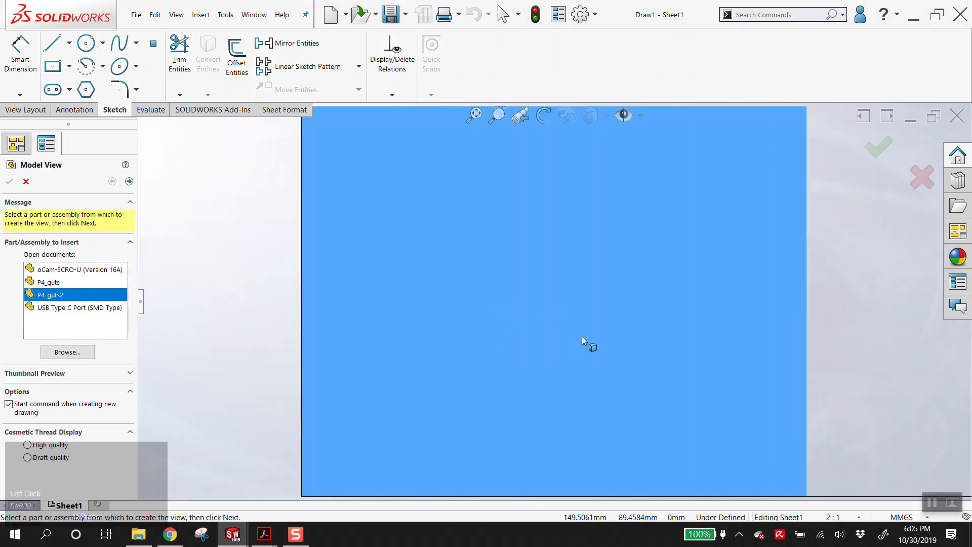
- Insert the front view of P4_guts2 with projected views above and to its right, and shift the front view slightly up and left
scroll(612, 336, "up", 1)
left_click(44, 298)
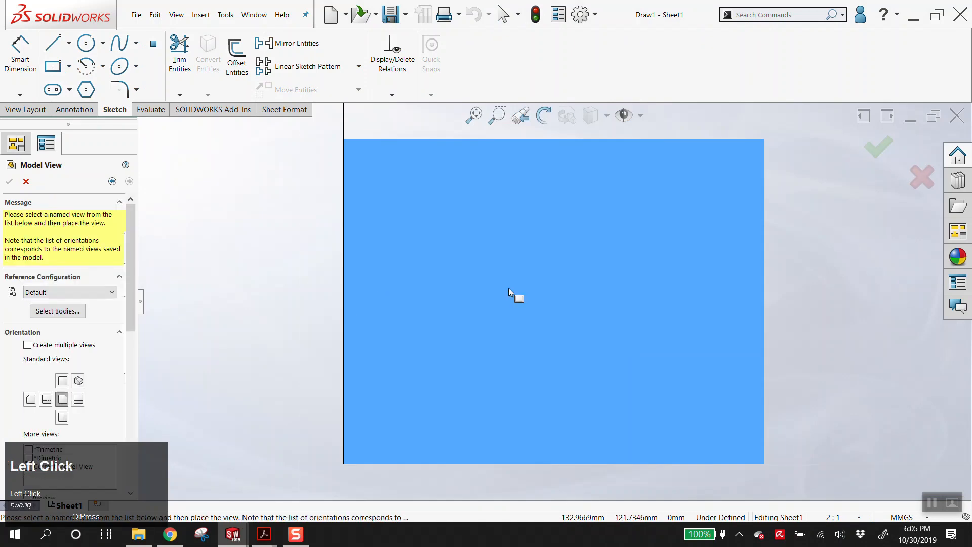
left_click(471, 345)
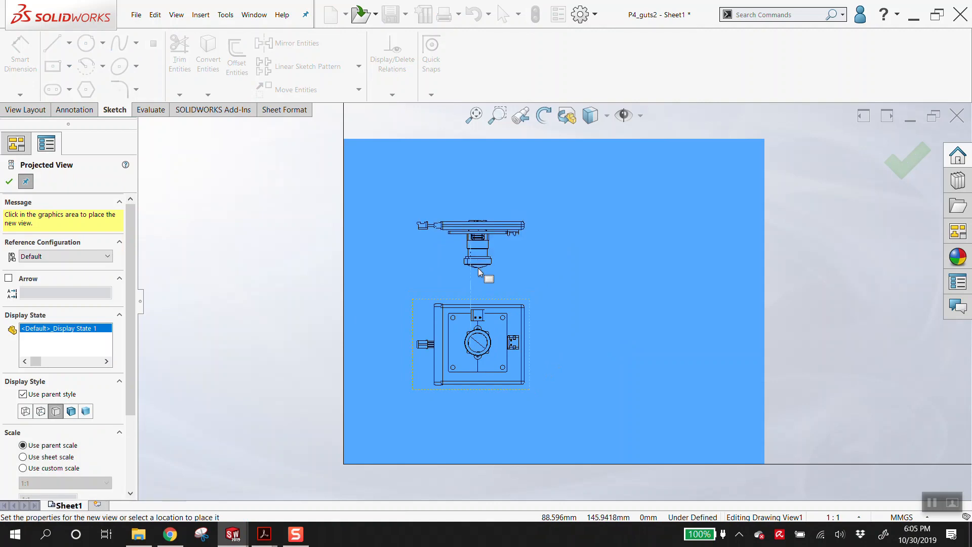
left_click(485, 237)
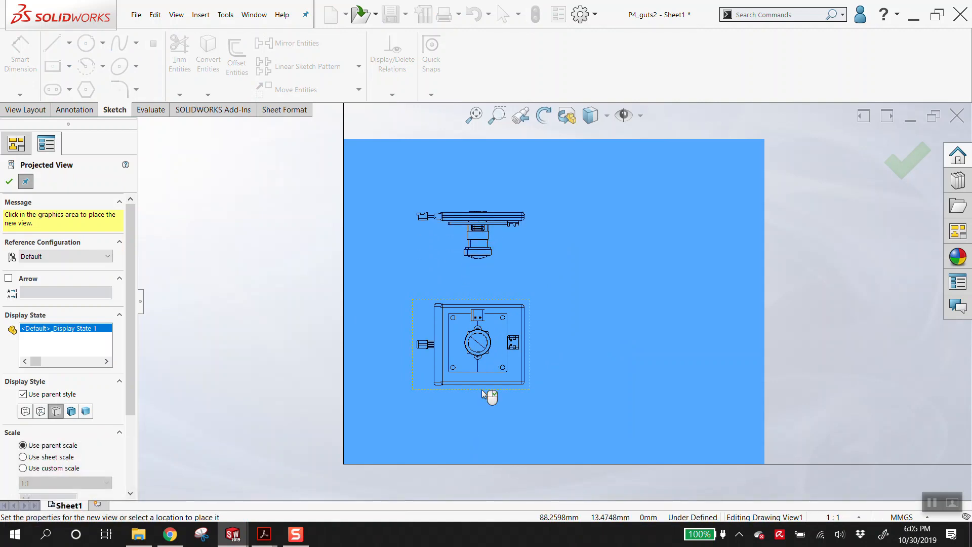
left_click(571, 349)
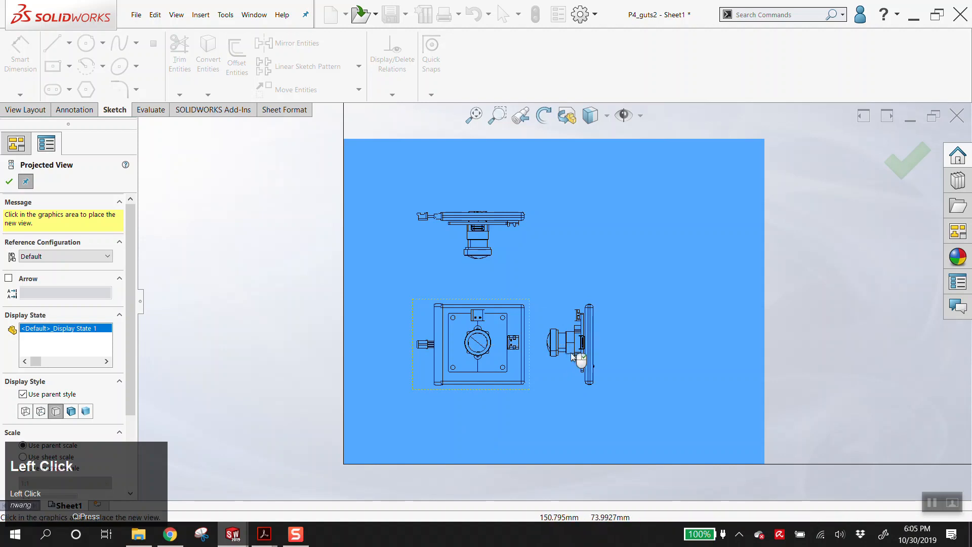
key("Escape")
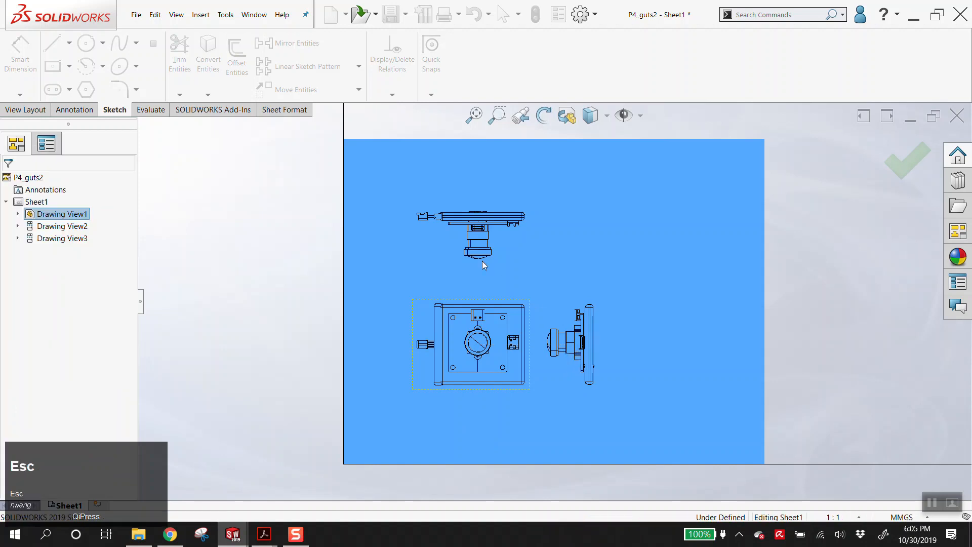
mouse_move(452, 297)
left_mouse_down()
mouse_move(418, 278)
mouse_move(430, 287)
left_mouse_up()
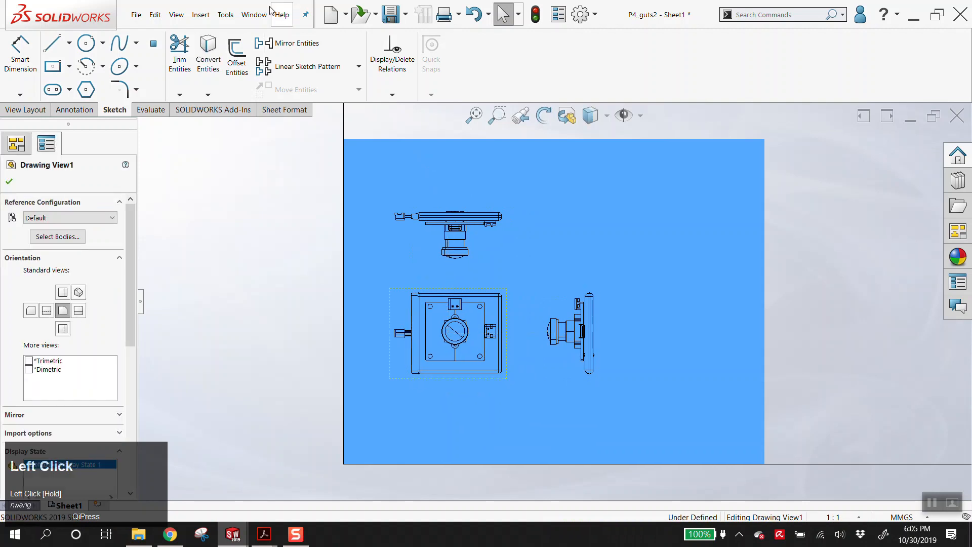
- Switch to the P4_guts2 part and orbit to an angled view showing the camera lens and both USB ports
left_click(254, 15)
left_click(310, 182)
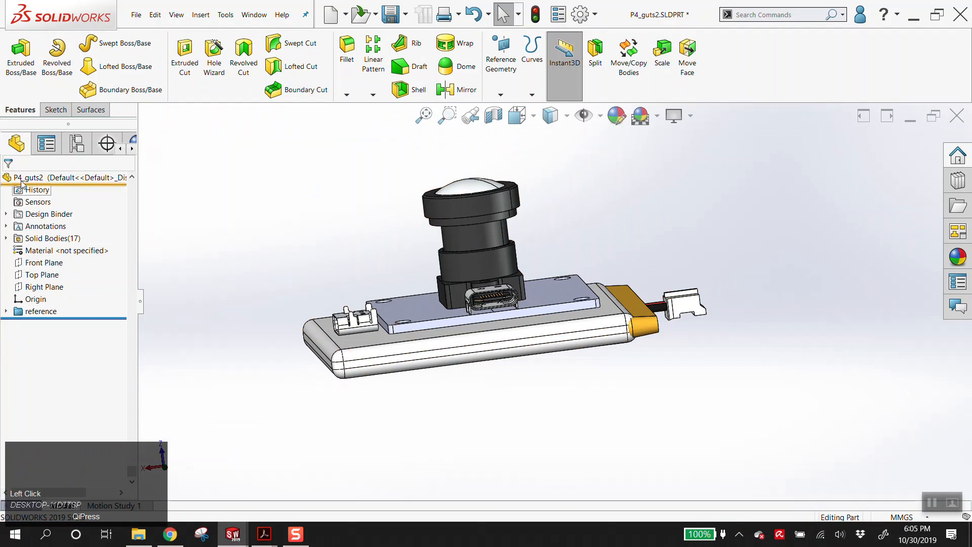
scroll(609, 349, "up", 5)
middle_click_drag(609, 350, 562, 178)
scroll(612, 263, "down", 2)
middle_click_drag(612, 263, 543, 277)
scroll(570, 310, "up", 2)
scroll(539, 317, "down", 2)
scroll(555, 389, "down", 1)
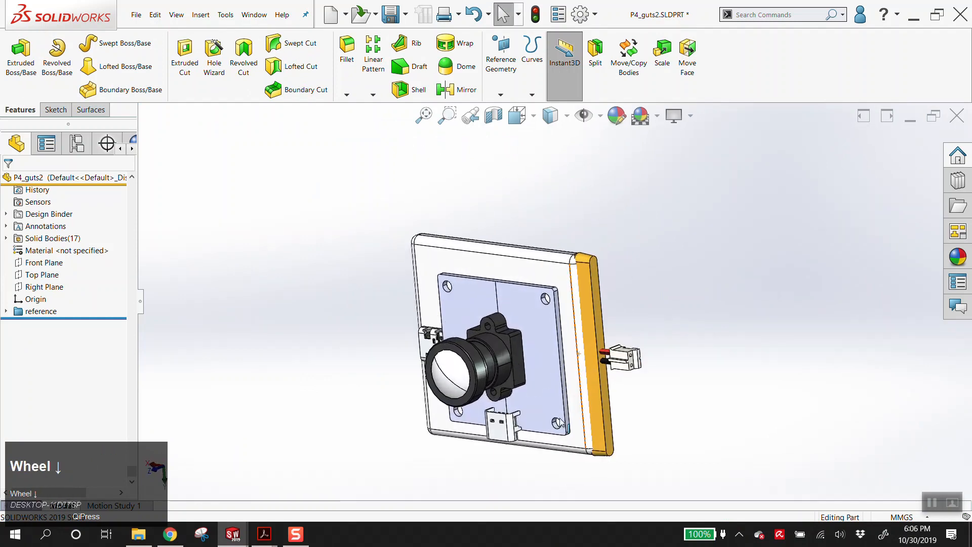
scroll(563, 415, "up", 2)
middle_click_drag(452, 338, 540, 211)
scroll(606, 345, "down", 2)
scroll(607, 345, "up", 1)
middle_click_drag(607, 346, 564, 378)
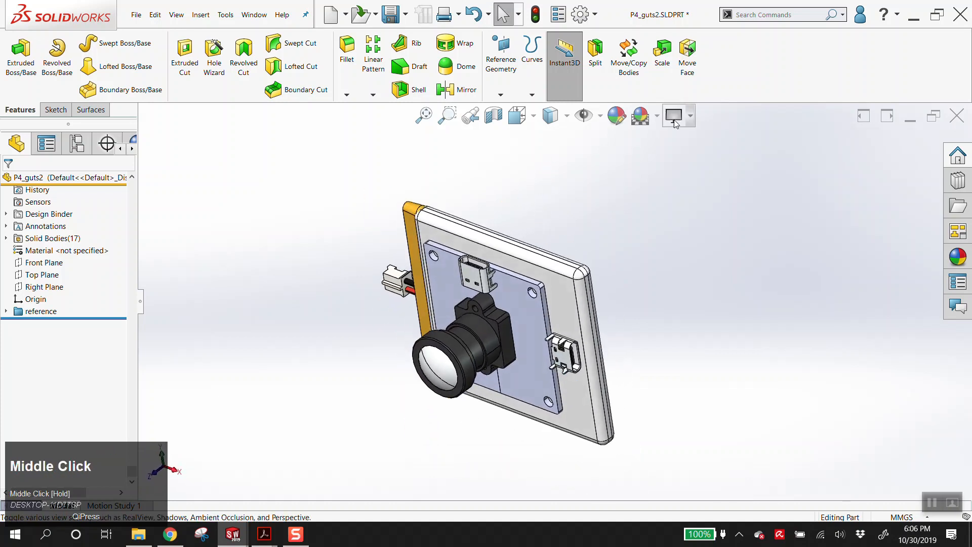
- Turn on perspective display and fine-tune the model's angled view
left_click(691, 117)
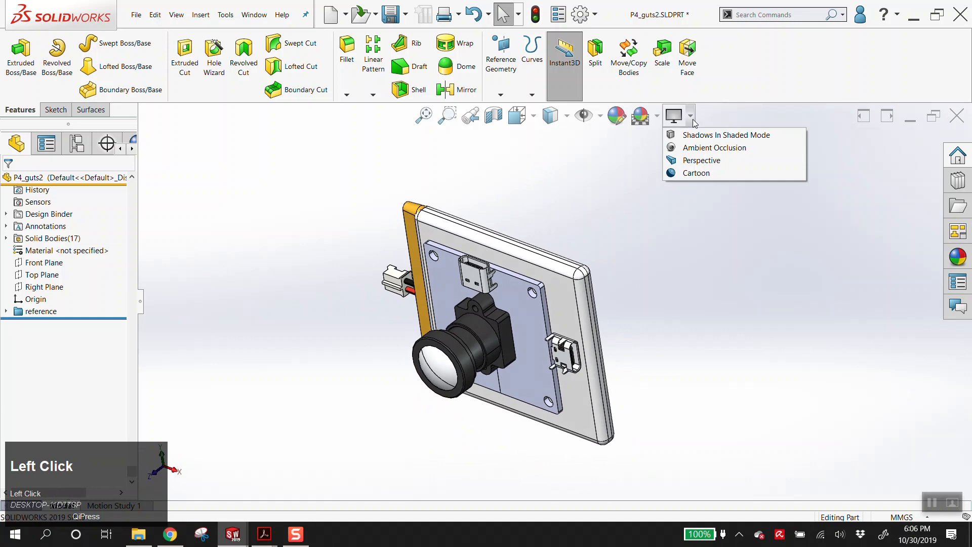
left_click(687, 167)
scroll(513, 303, "up", 2)
scroll(513, 302, "down", 2)
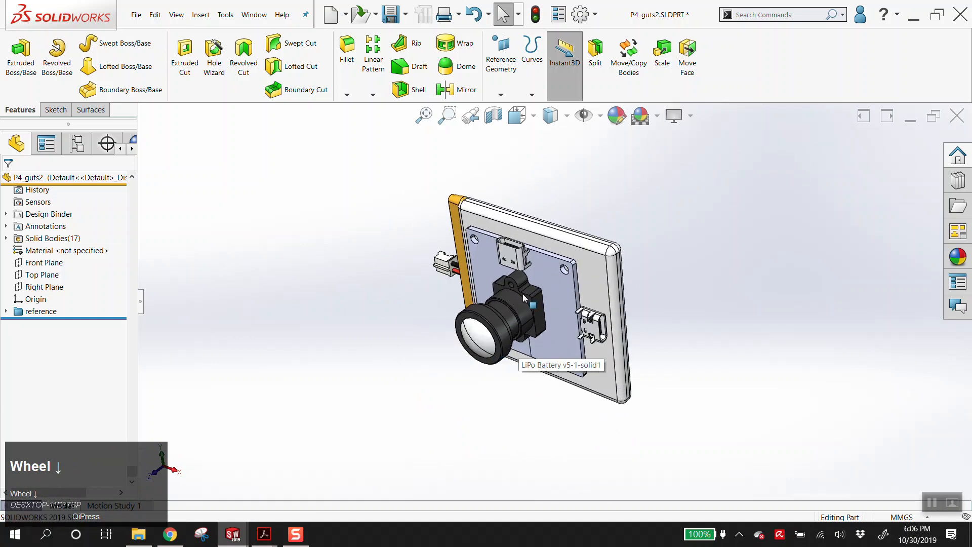
middle_click_drag(513, 303, 527, 299)
middle_click_drag(531, 261, 522, 294)
scroll(522, 294, "down", 1)
- Save the current orientation as a named view called under
key("space")
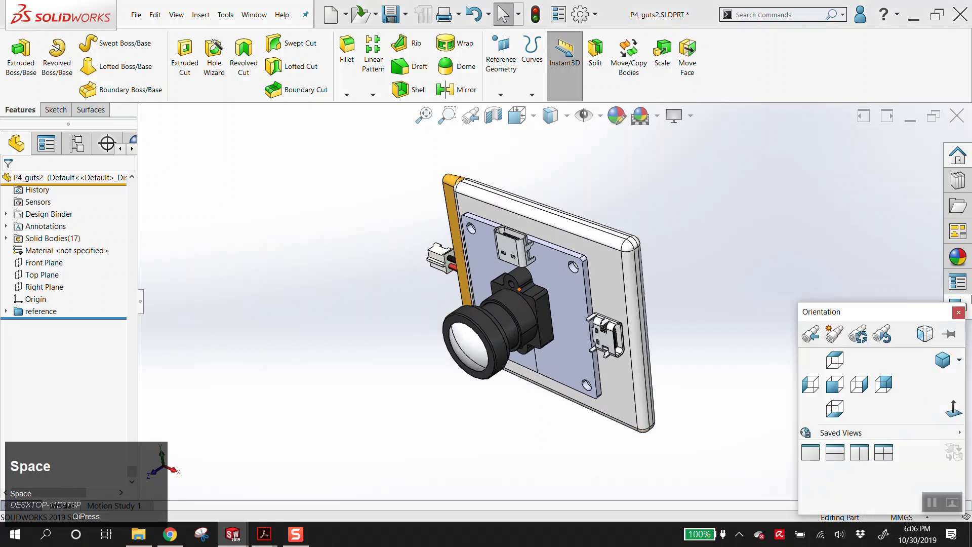
left_click_drag(918, 310, 805, 184)
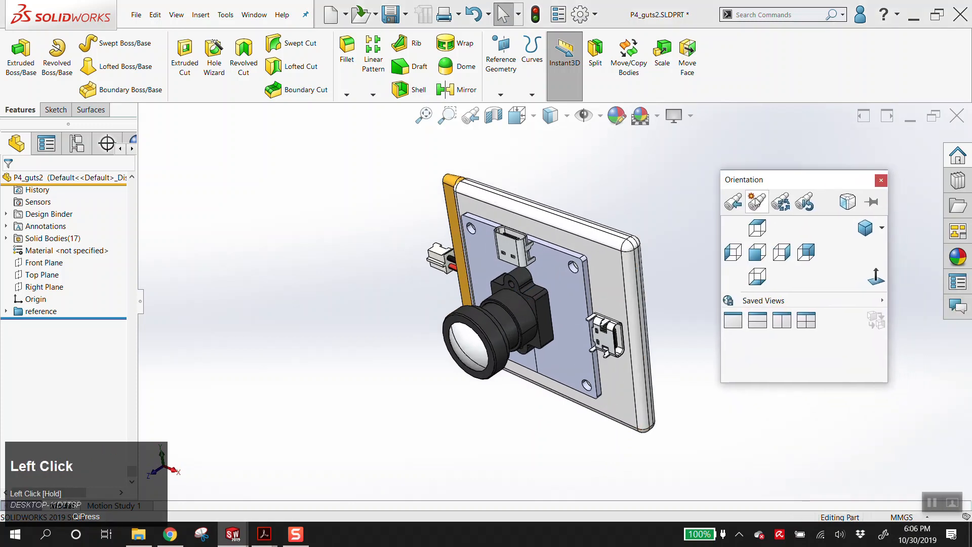
mouse_move(805, 304)
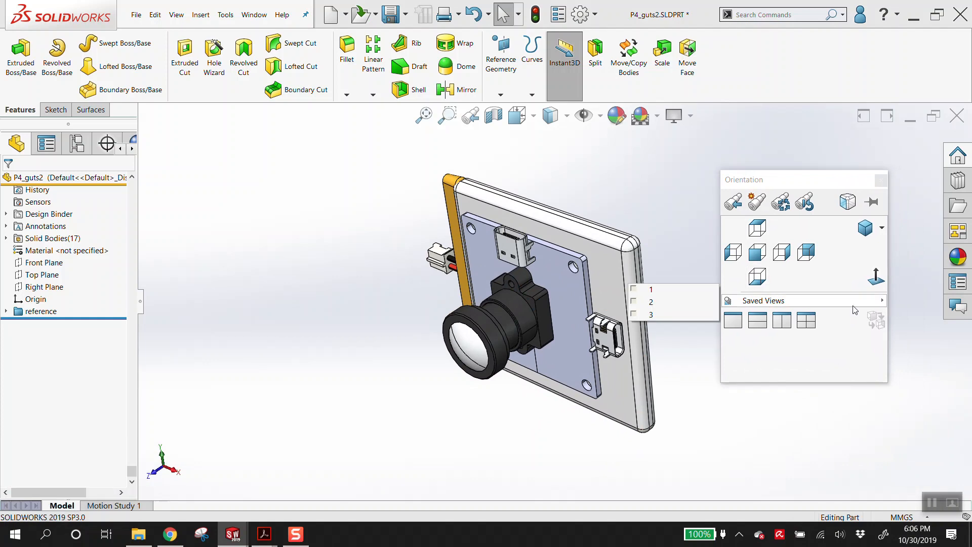
left_click(757, 202)
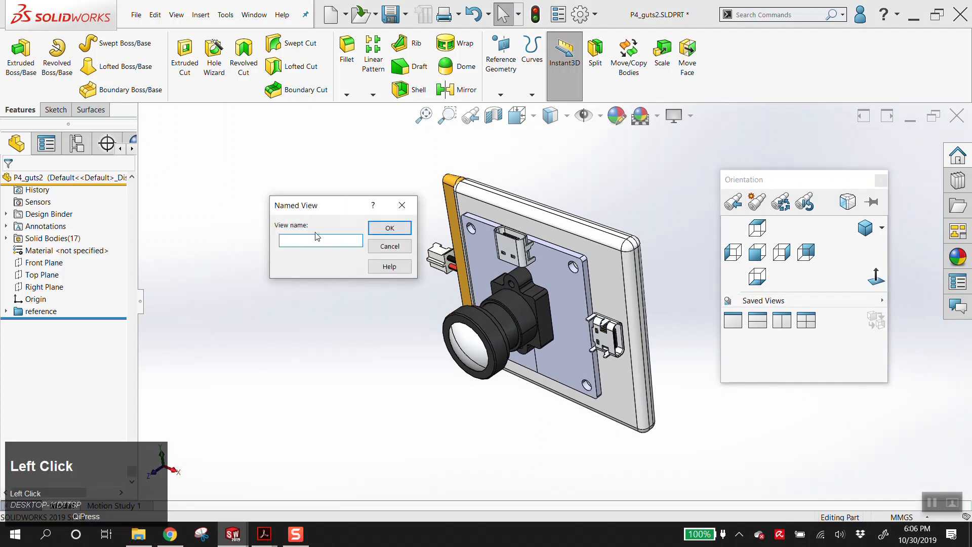
type("under")
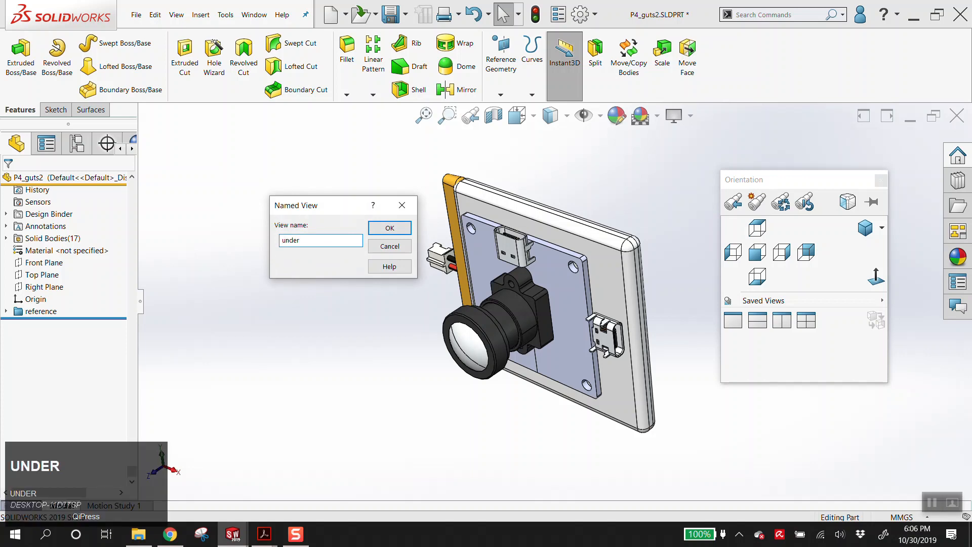
left_click(385, 228)
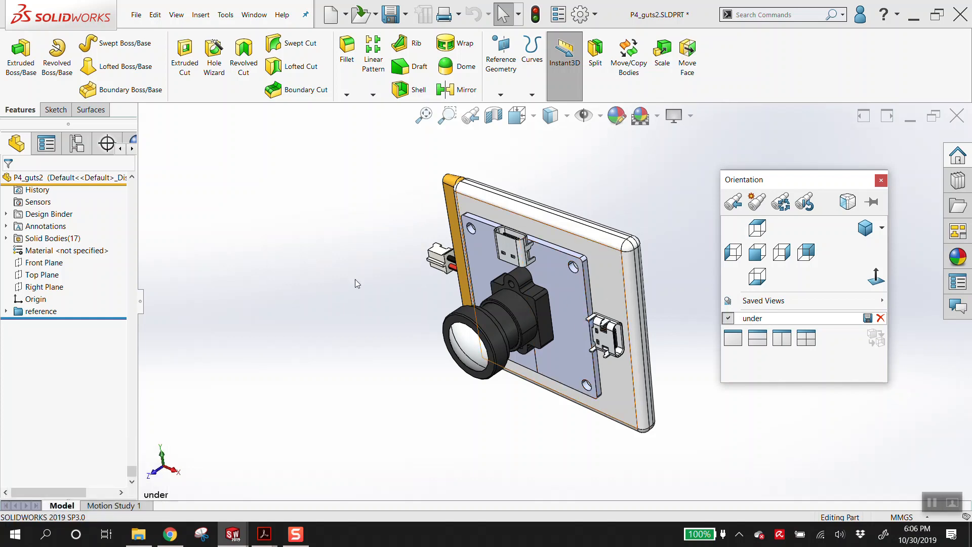
- Check the saved view by orbiting the model away and restoring the under orientation
scroll(542, 301, "up", 5)
middle_click_drag(459, 240, 498, 232)
key("space")
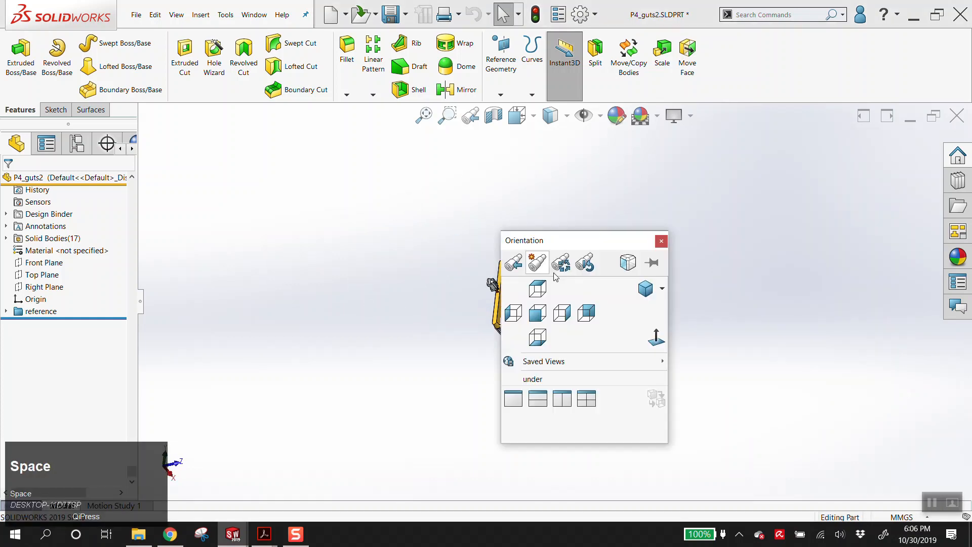
left_click(541, 381)
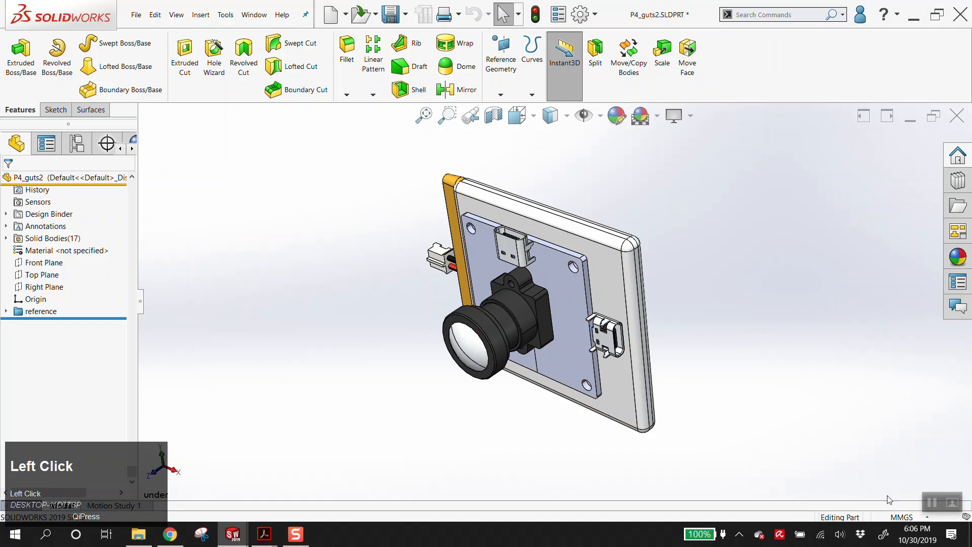
- Switch from the part to the P4_guts2 drawing, Sheet1
mouse_move(230, 534)
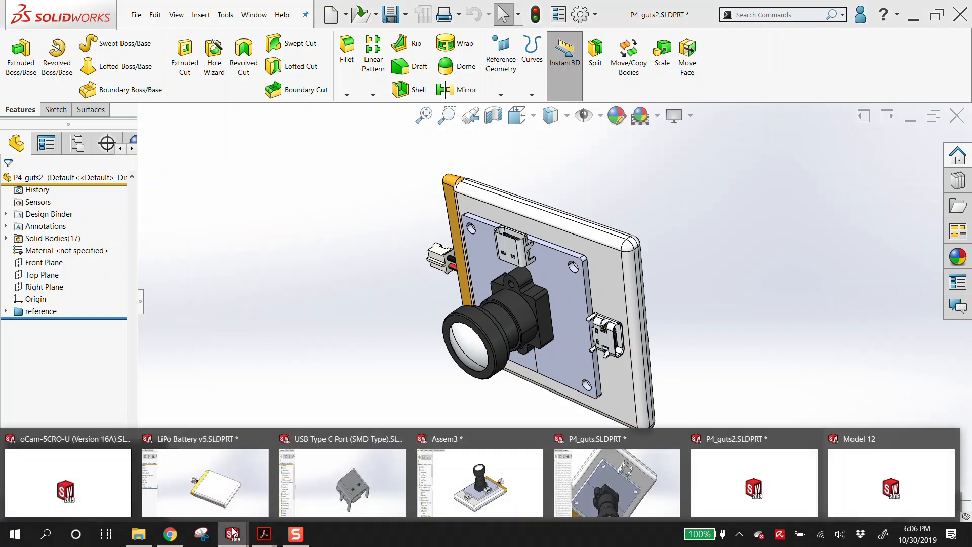
left_click(326, 243)
left_click(254, 15)
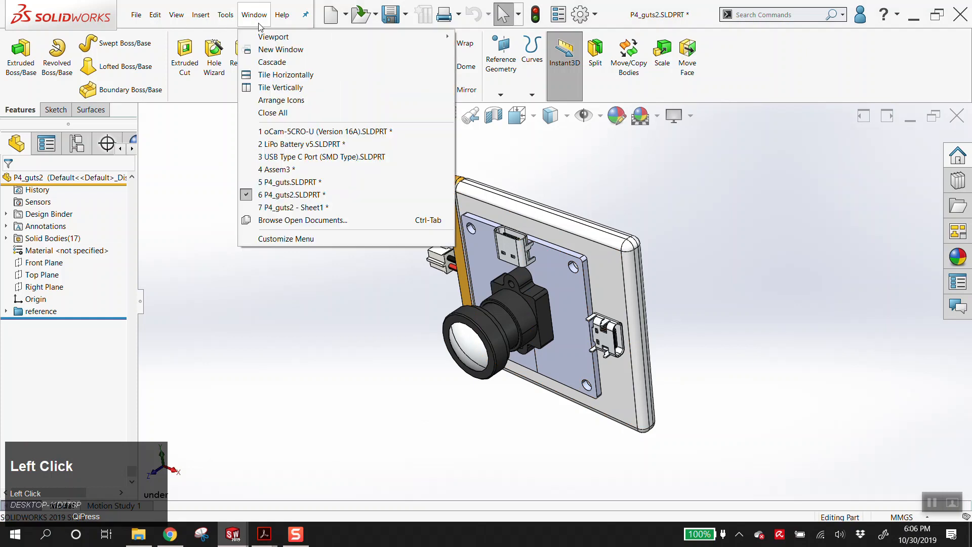
left_click(333, 208)
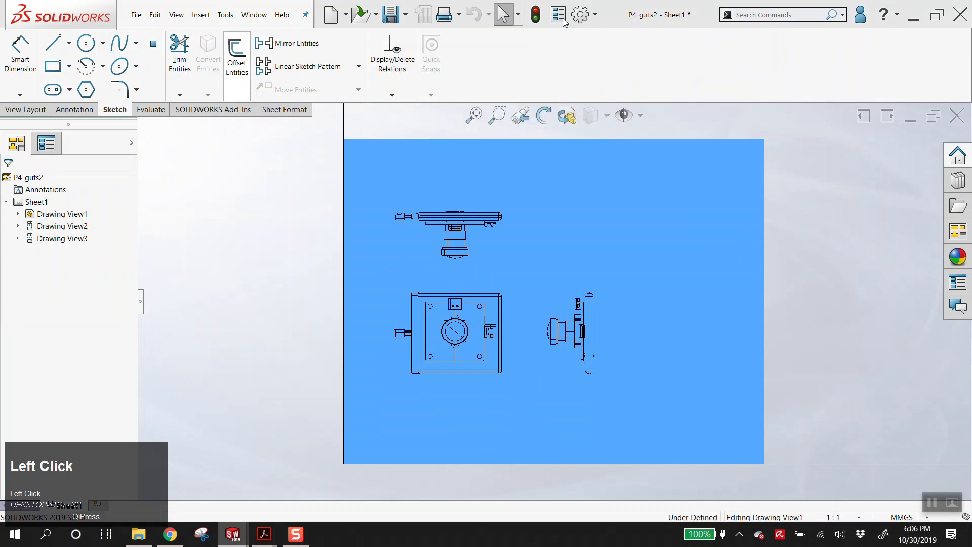
- Insert a model view of P4_guts2 in the saved under orientation and place it in the sheet's upper-right area
left_click(199, 14)
mouse_move(232, 55)
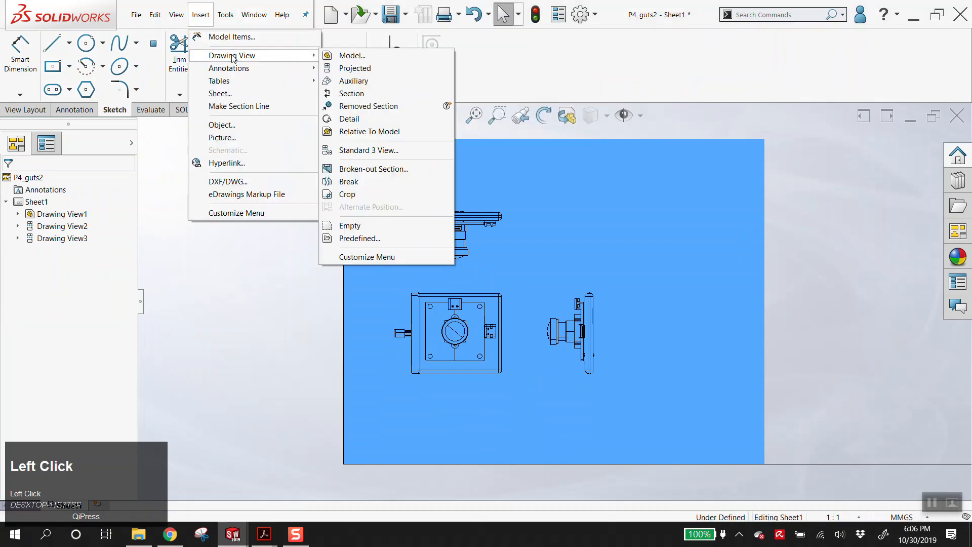
left_click(340, 57)
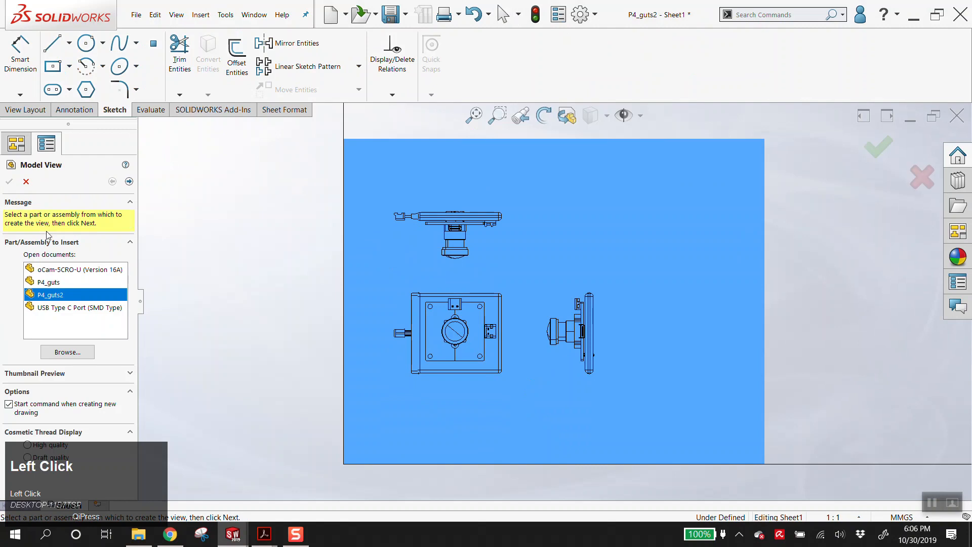
double_click(51, 299)
left_click_drag(131, 304, 133, 375)
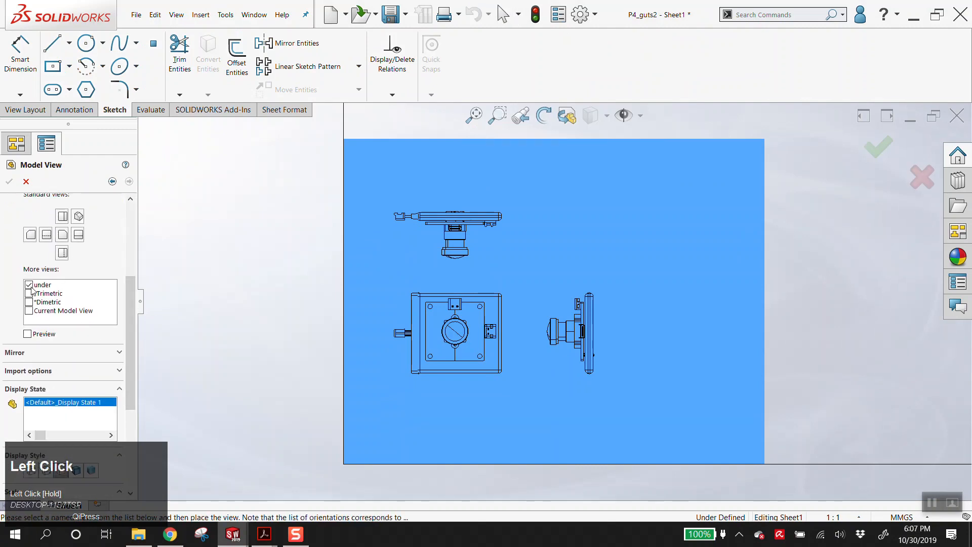
left_click(45, 287)
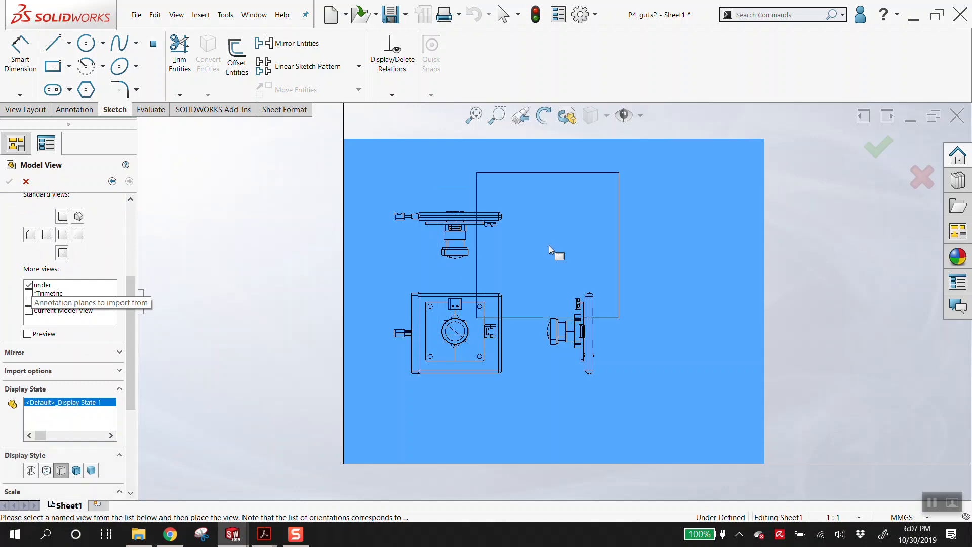
left_click(658, 226)
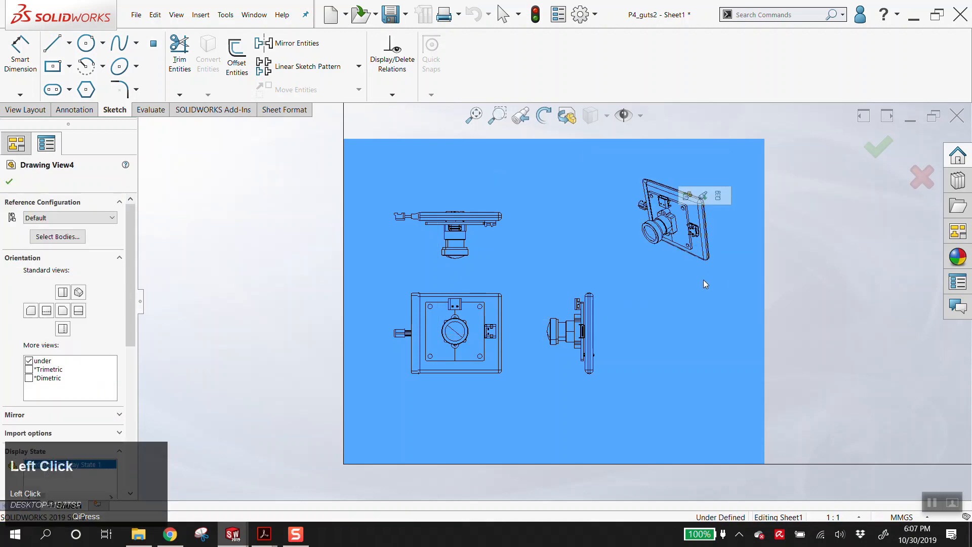
left_click_drag(666, 290, 632, 303)
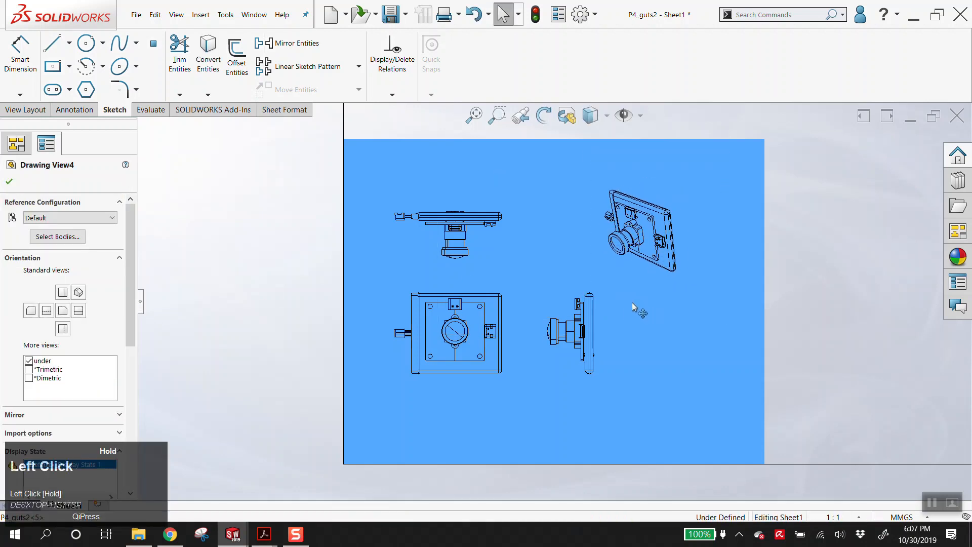
- Give the under view a custom scale, trying 2:1 and settling on 2:1.5
left_click_drag(132, 329, 132, 441)
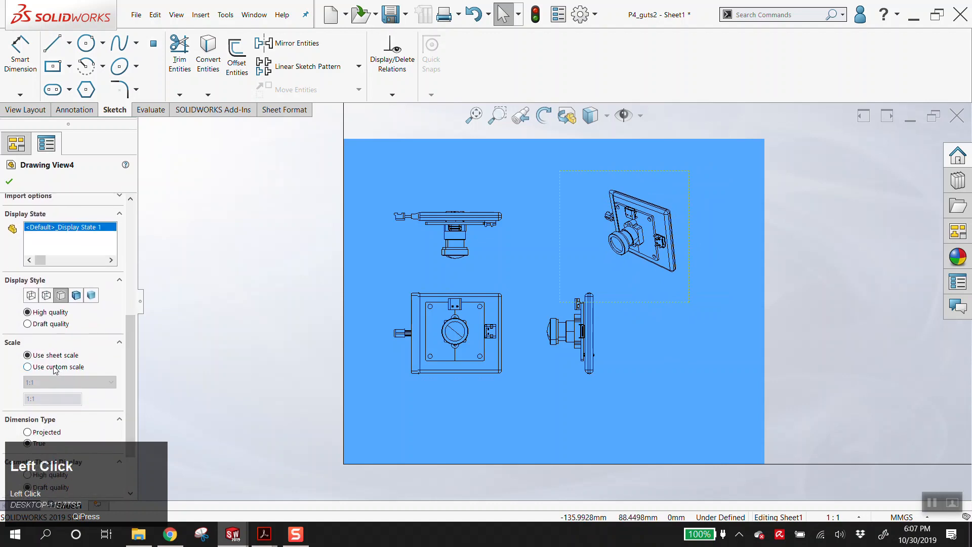
left_click(56, 366)
left_click(57, 383)
scroll(108, 423, "up", 1)
left_click(38, 395)
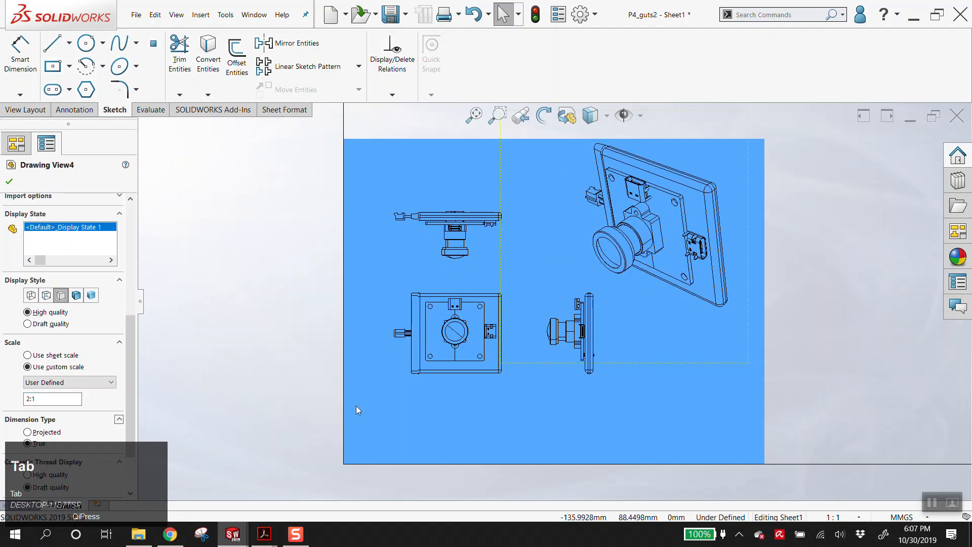
left_click(43, 401)
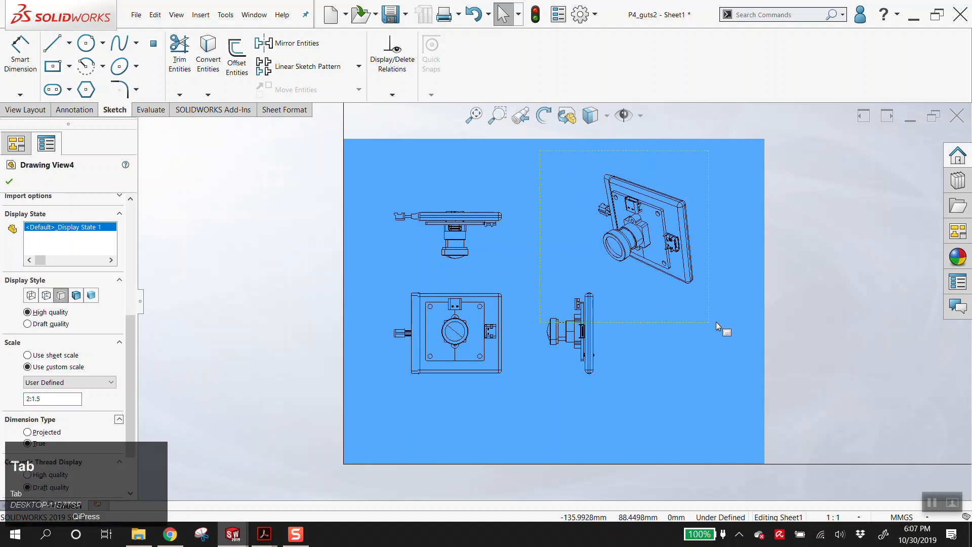
- Rearrange the sheet by moving the front view toward the lower-left corner, the top view closer above it, and the under view slightly inward
left_click_drag(710, 326, 712, 340)
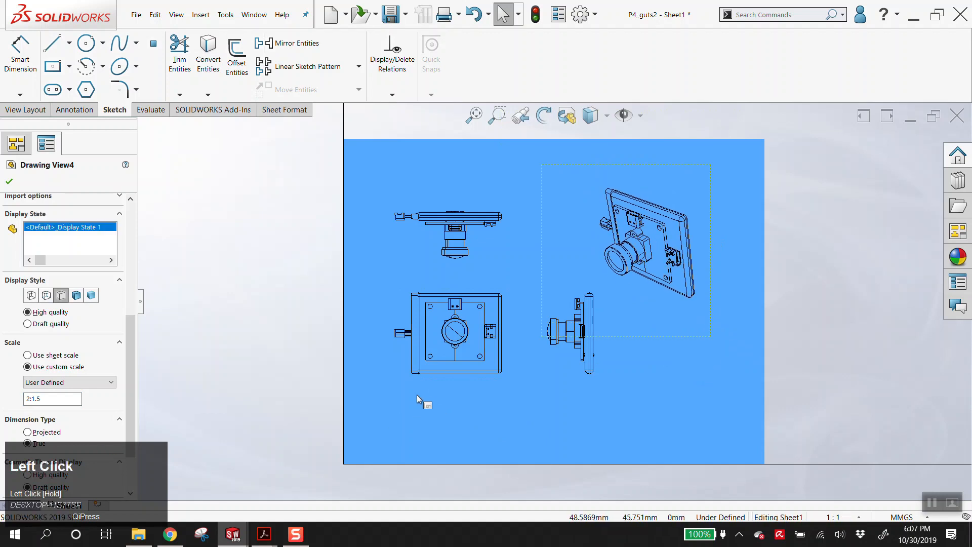
left_click_drag(404, 394, 387, 455)
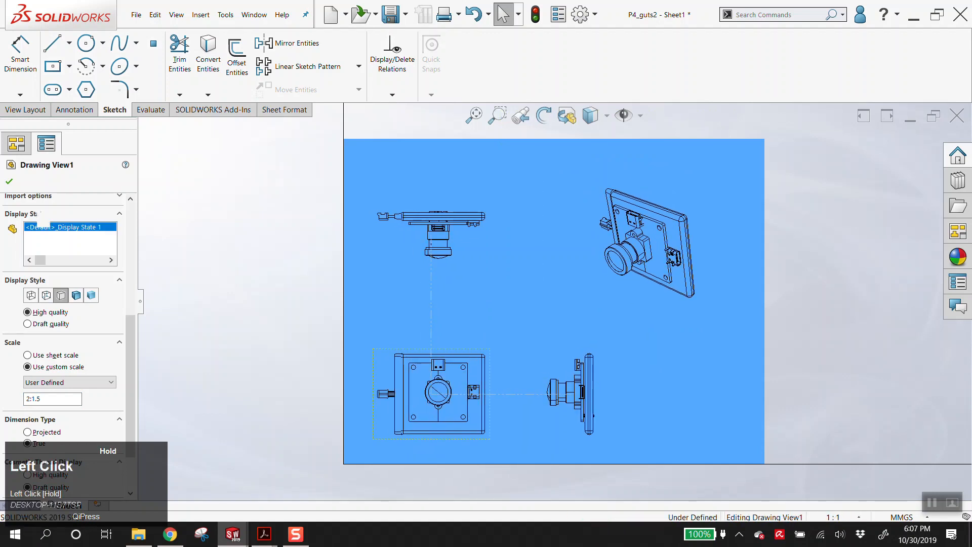
left_click_drag(385, 212, 383, 252)
mouse_move(663, 338)
left_mouse_down()
mouse_move(626, 340)
mouse_move(637, 341)
left_mouse_up()
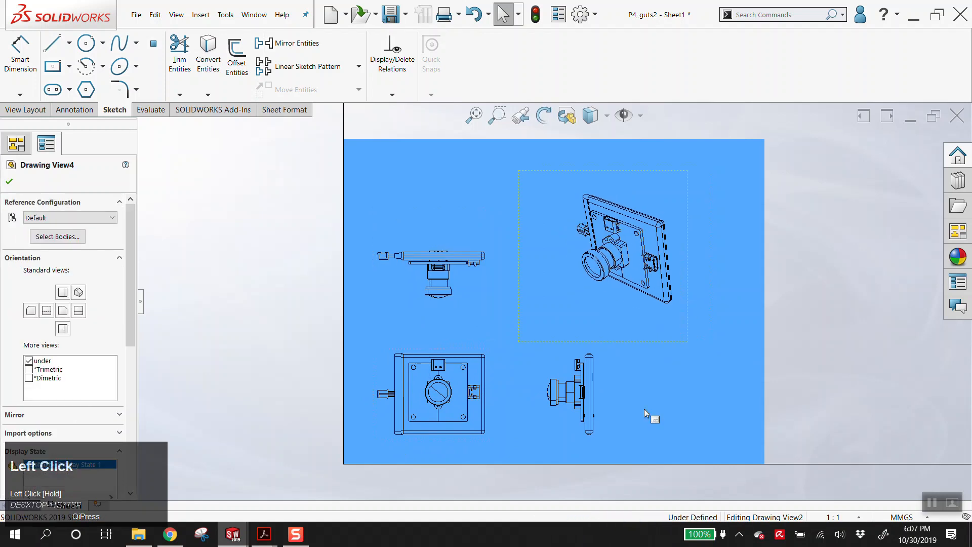